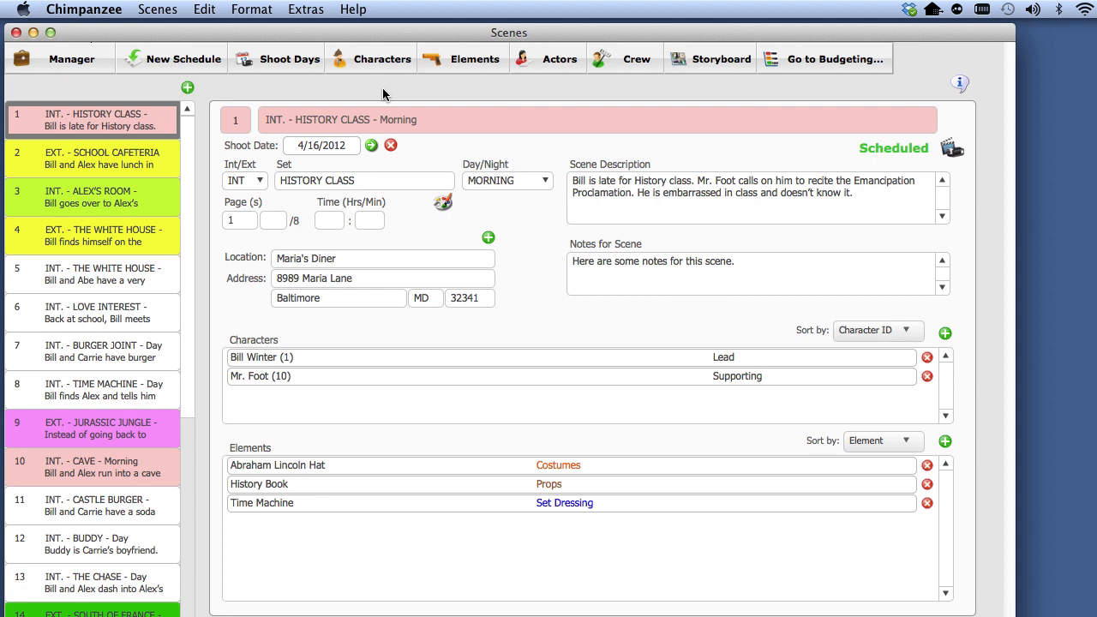
Export the shoot days' call sheet information to a Koala Call Sheet file named Time Travel.
{"action": "left_click", "coordinate": [291, 60]}
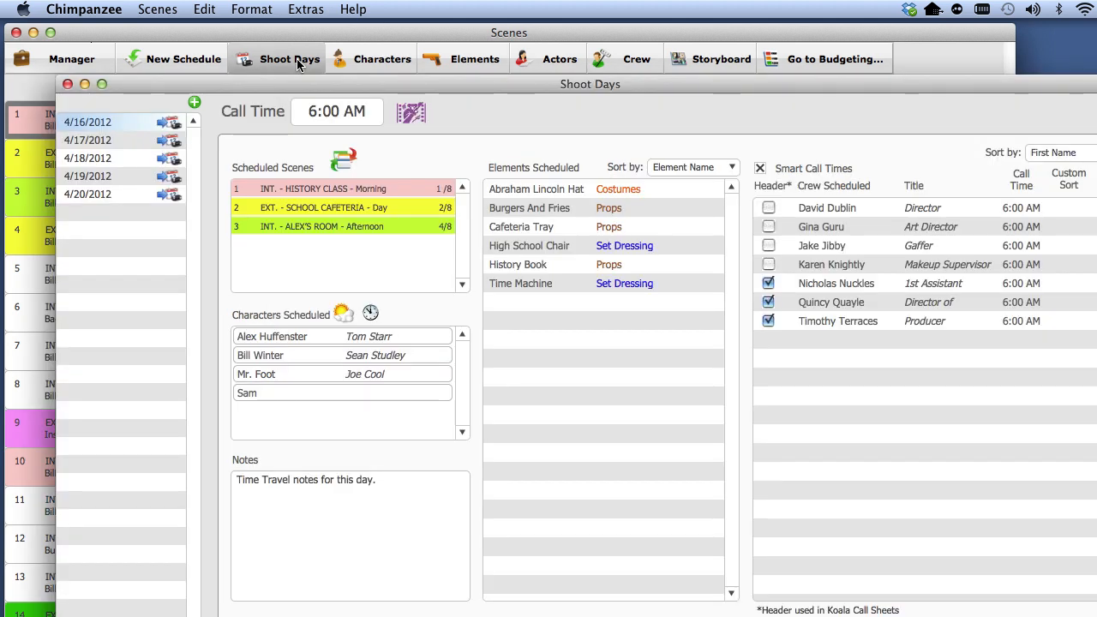
{"action": "left_click", "coordinate": [411, 114]}
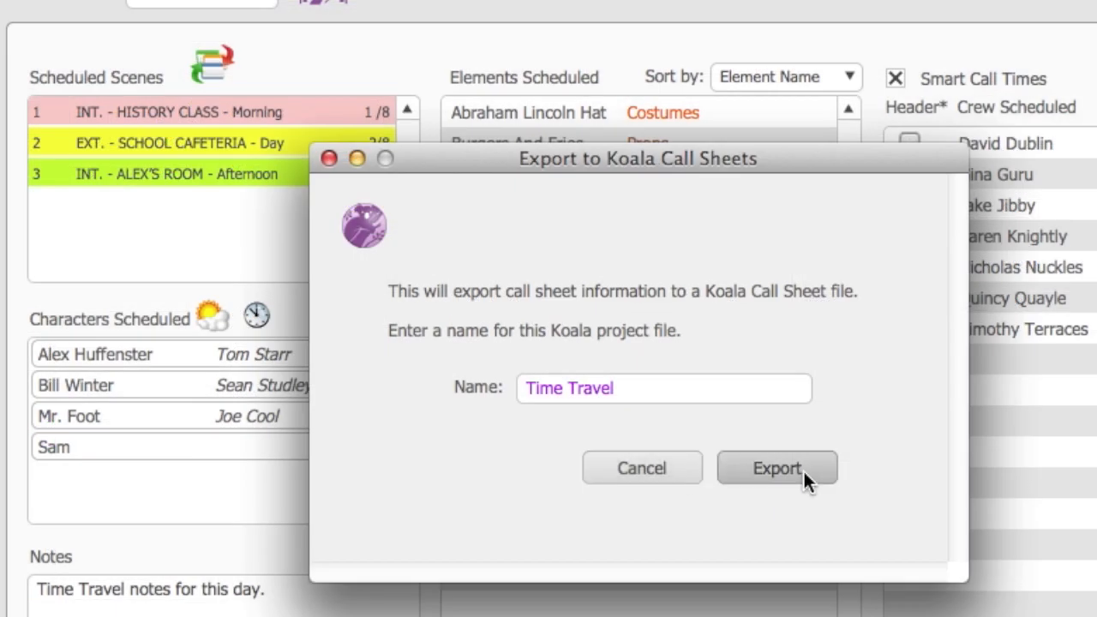
{"action": "left_click", "coordinate": [750, 469]}
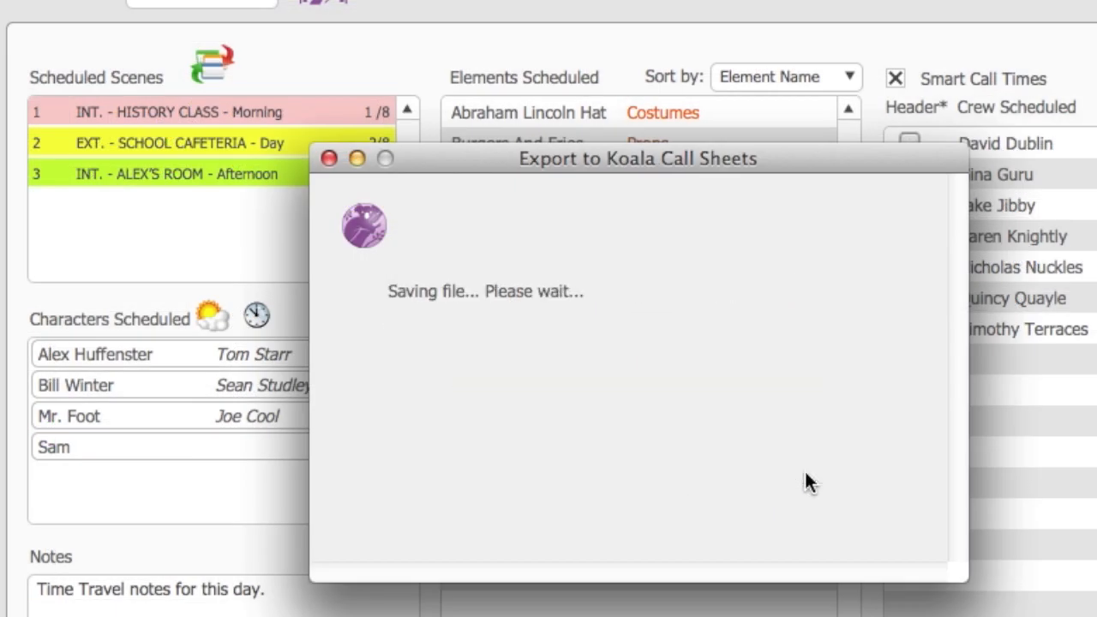
{"action": "key", "text": "super+period"}
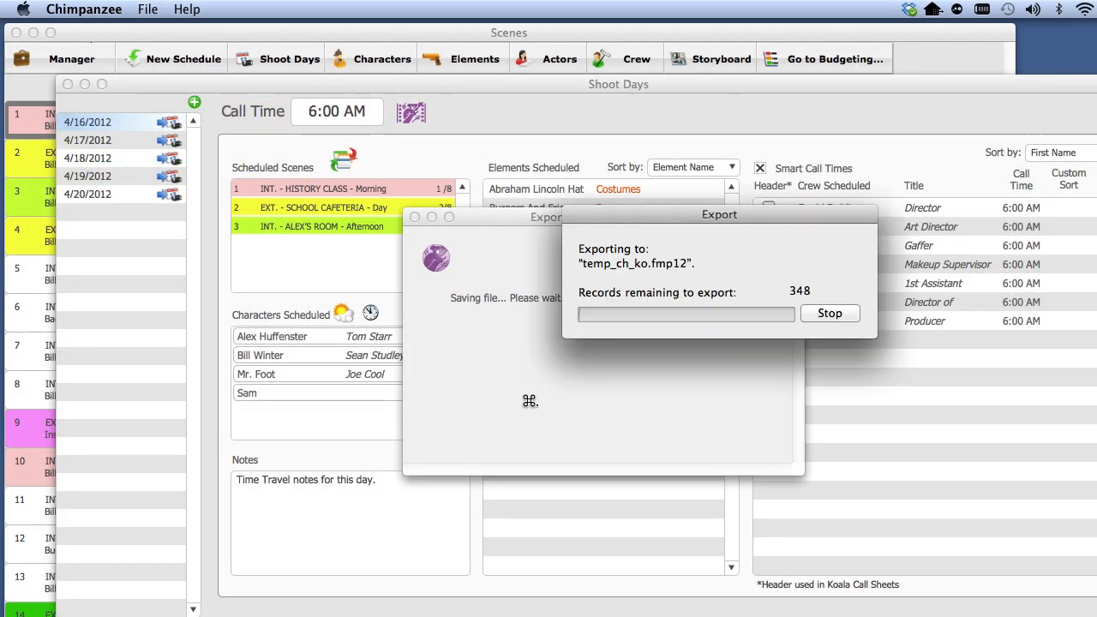
{"action": "left_click", "coordinate": [767, 358]}
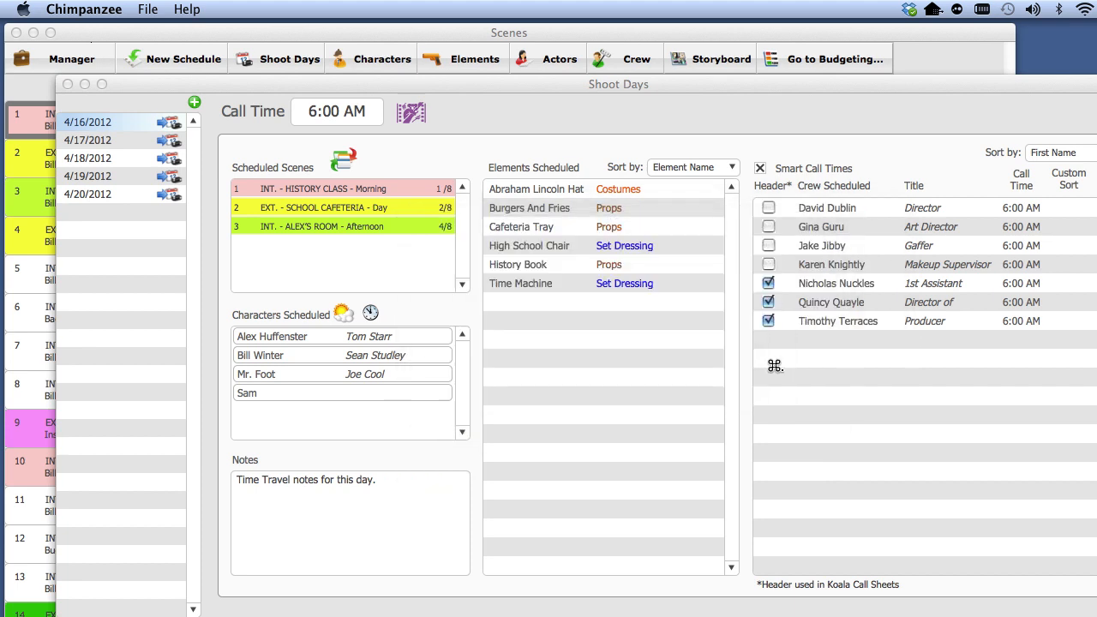
Hide Chimpanzee and locate Time Travel_koa.fmp12 in Finder, inside the Chimpanzee application folder's Saved Koala Call Sheets folder.
{"action": "left_click", "coordinate": [94, 9]}
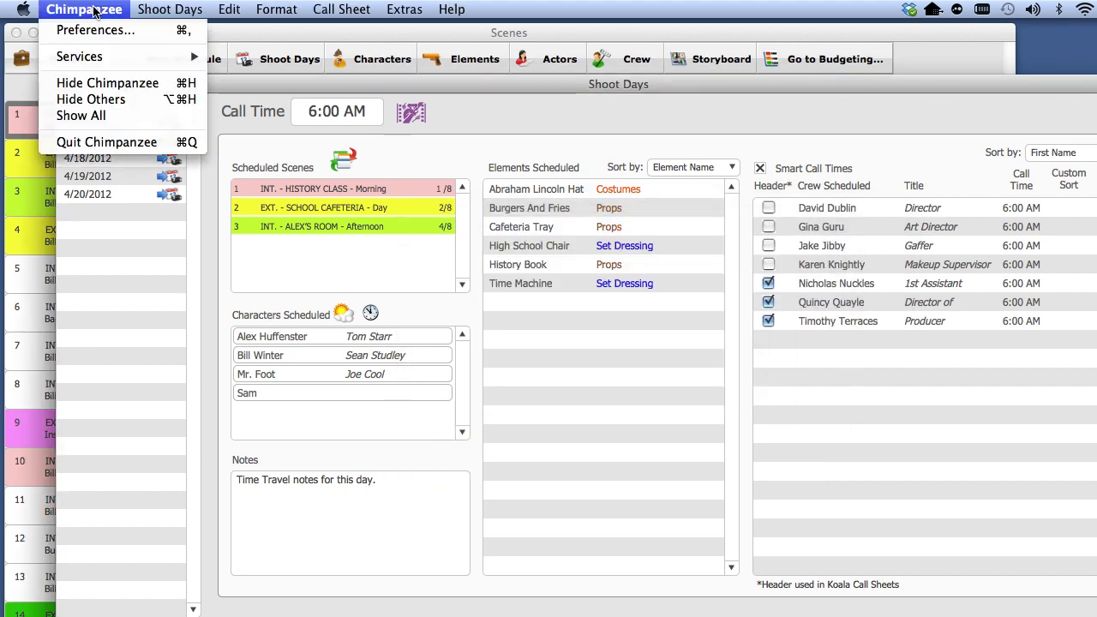
{"action": "left_click", "coordinate": [122, 86]}
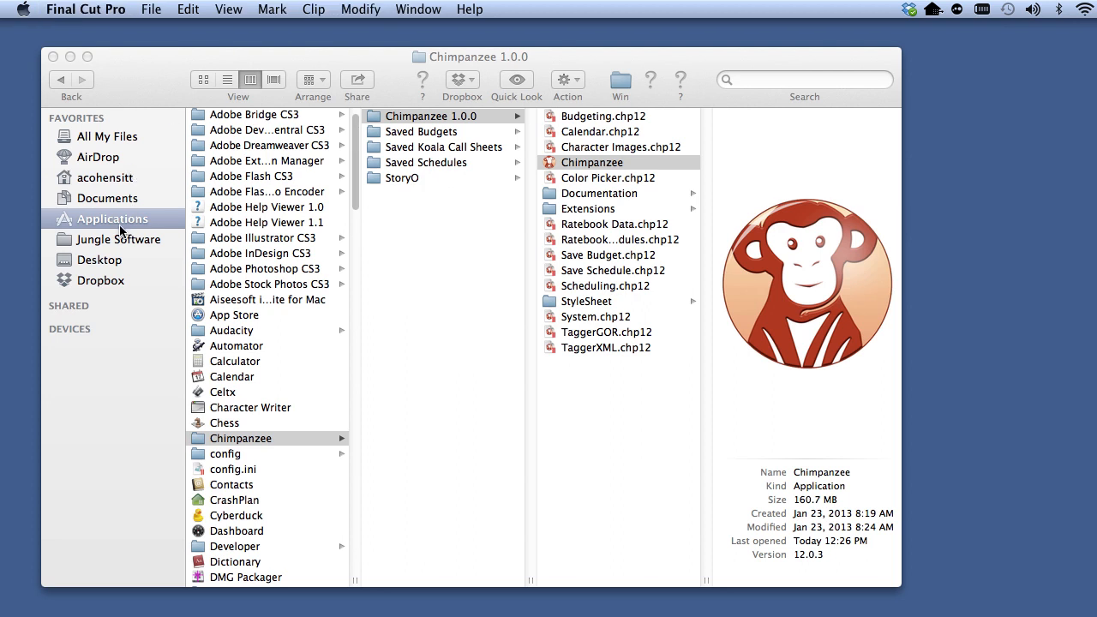
{"action": "left_click", "coordinate": [286, 437]}
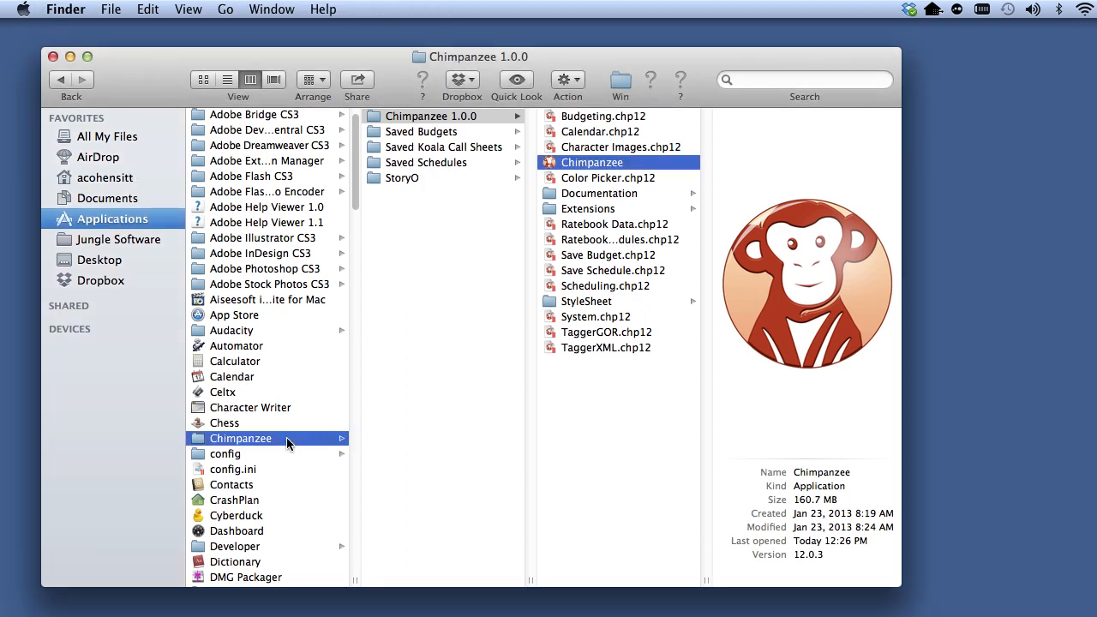
{"action": "left_click", "coordinate": [433, 150]}
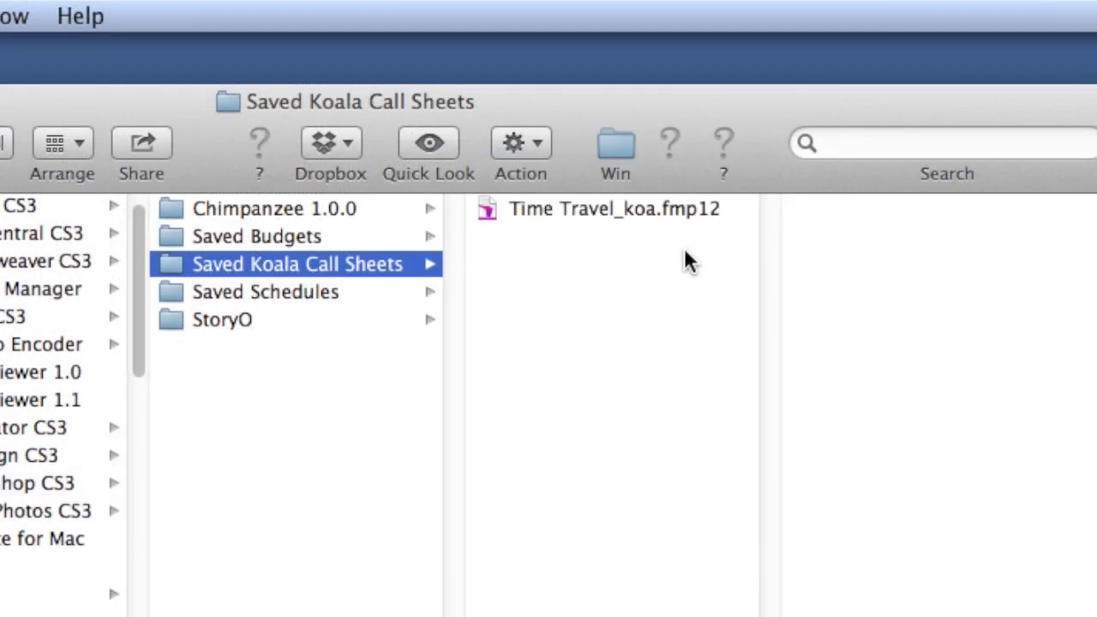
{"action": "left_click", "coordinate": [678, 209]}
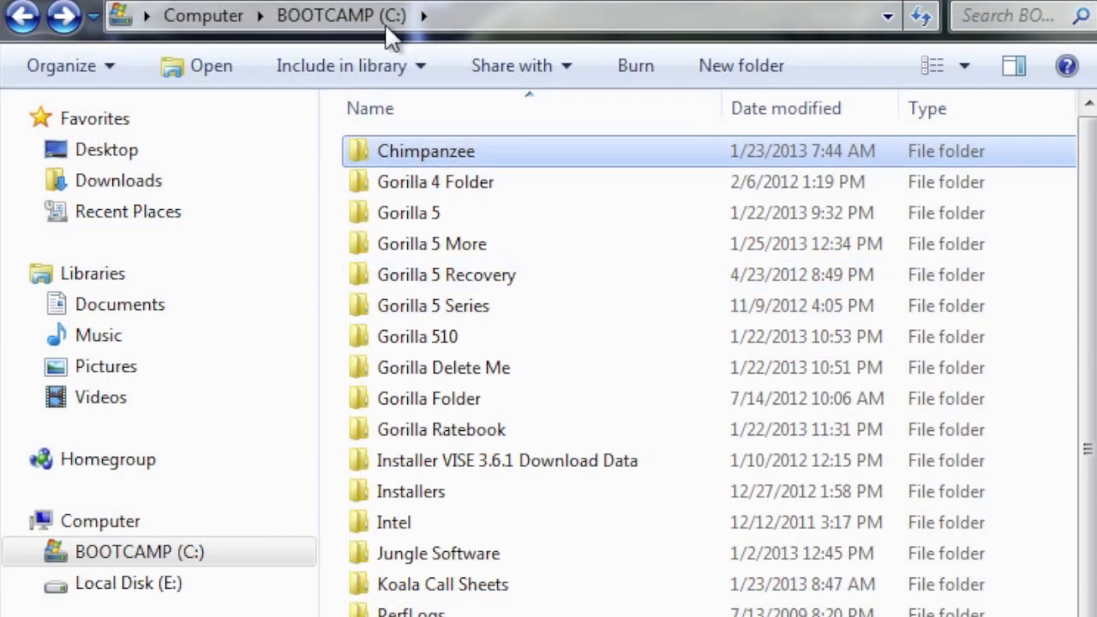
In Windows Explorer, open the Saved Koala Call Sheets folder inside Chimpanzee on the C: drive.
{"action": "double_click", "coordinate": [357, 153]}
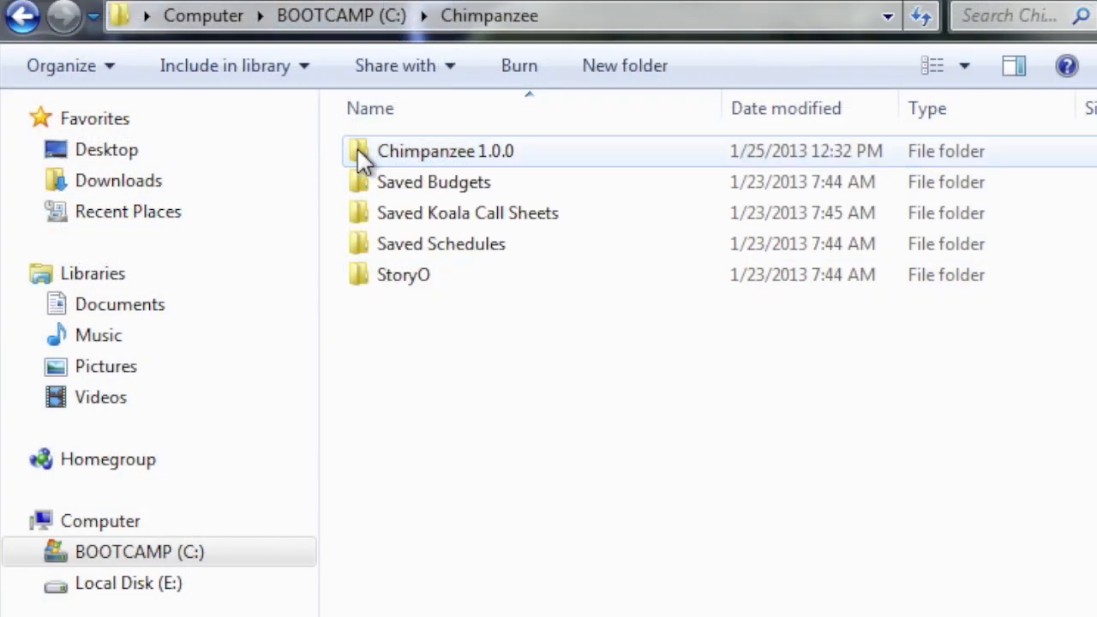
{"action": "left_click", "coordinate": [363, 220]}
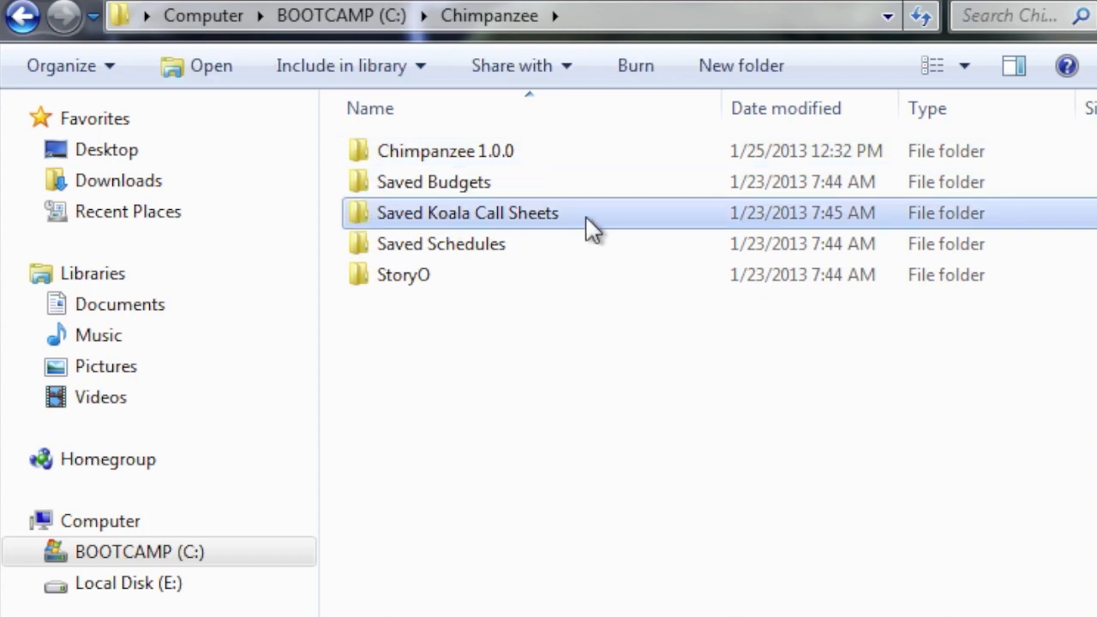
{"action": "double_click", "coordinate": [358, 216]}
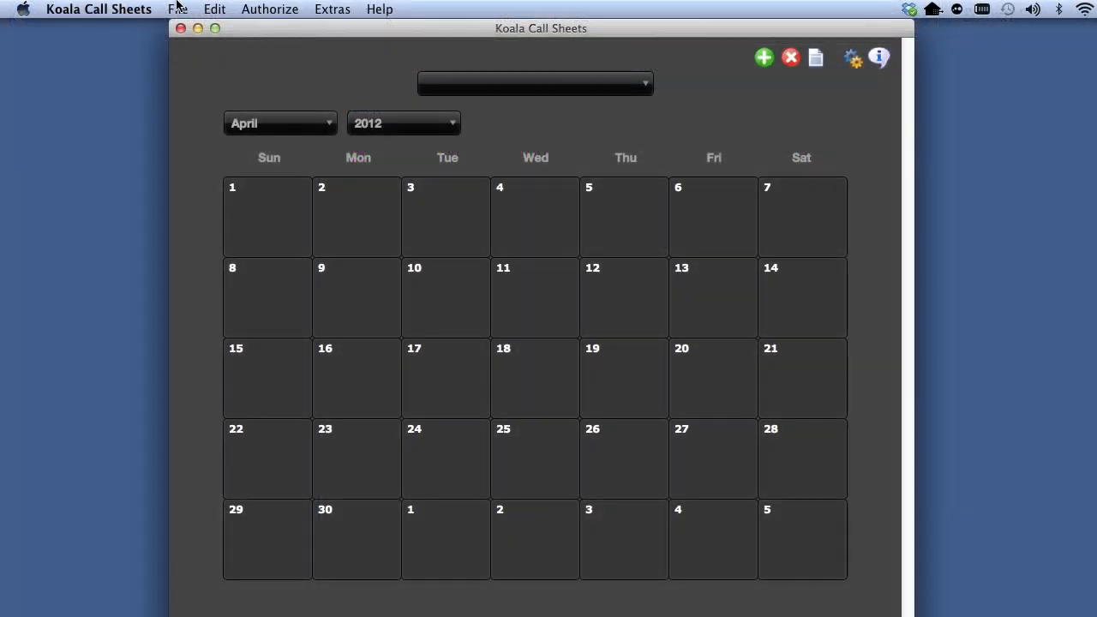
In Koala Call Sheets, load the call sheet file Time Travel_koa.fmp12 from Chimpanzee's Saved Koala Call Sheets folder.
{"action": "left_click", "coordinate": [177, 8]}
{"action": "mouse_move", "coordinate": [208, 74]}
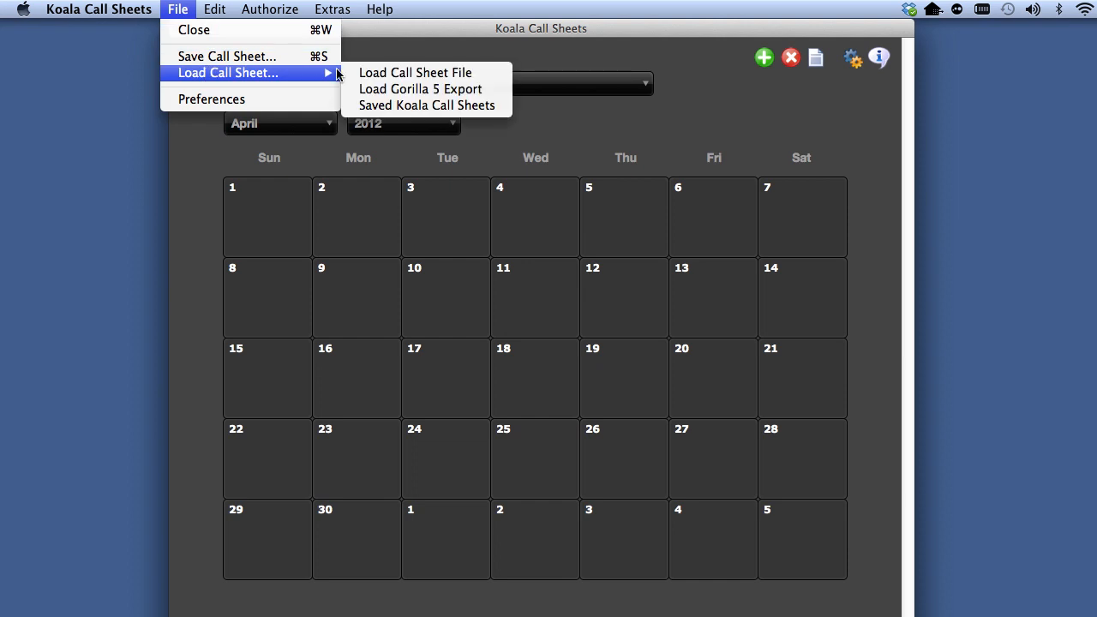
{"action": "left_click", "coordinate": [403, 74]}
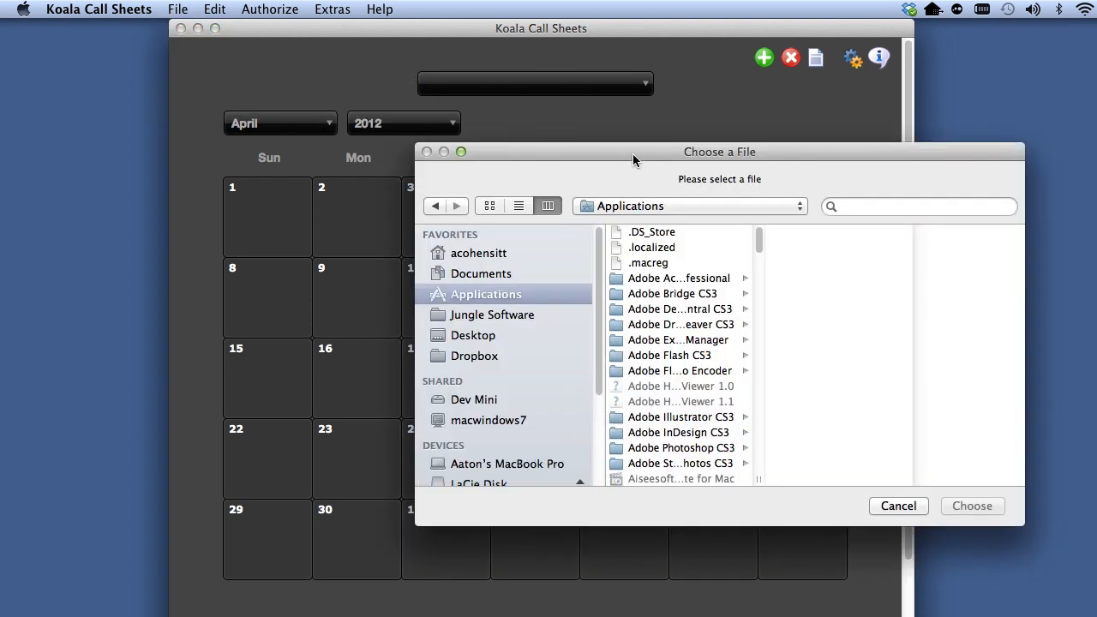
{"action": "left_click_drag", "start_coordinate": [632, 153], "coordinate": [403, 103]}
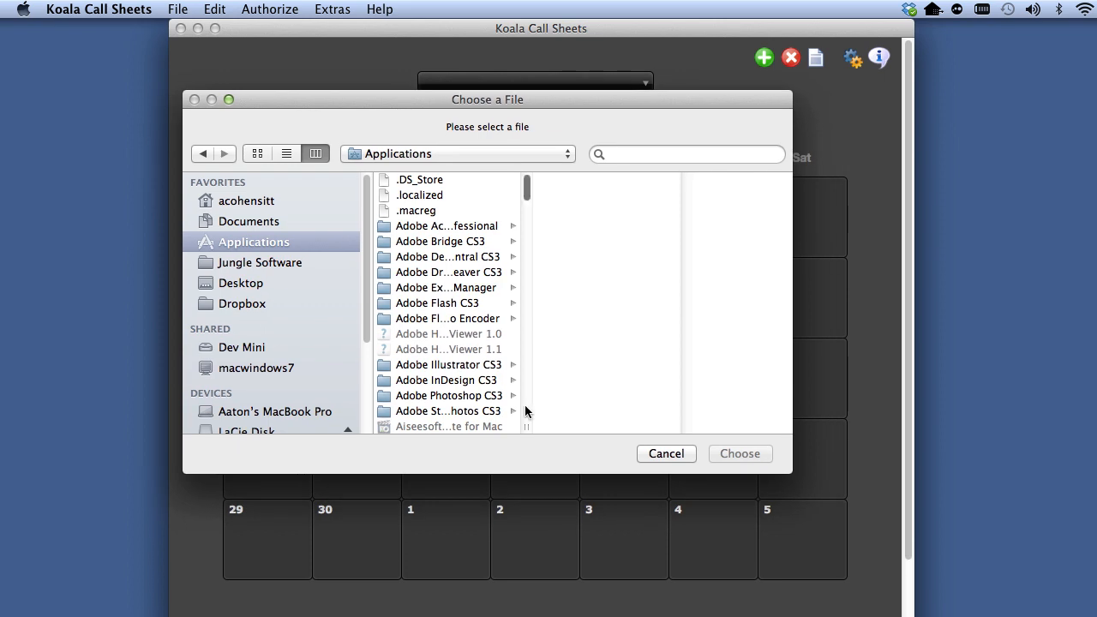
{"action": "scroll", "coordinate": [524, 411], "scroll_direction": "down", "scroll_amount": 5}
{"action": "left_click", "coordinate": [447, 314]}
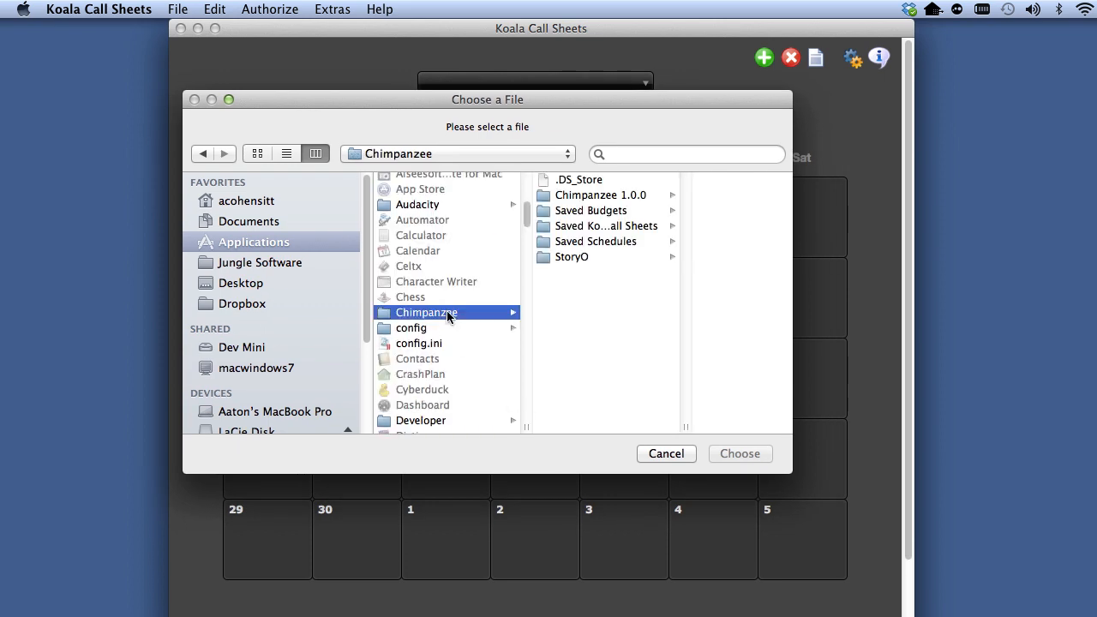
{"action": "left_click", "coordinate": [588, 228]}
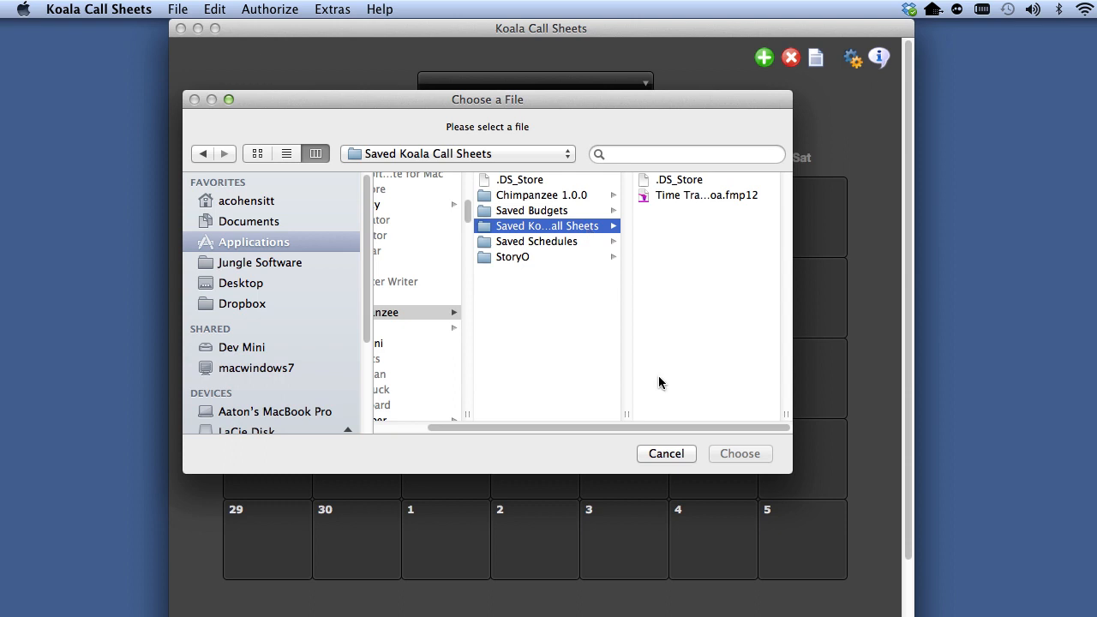
{"action": "left_click", "coordinate": [694, 198]}
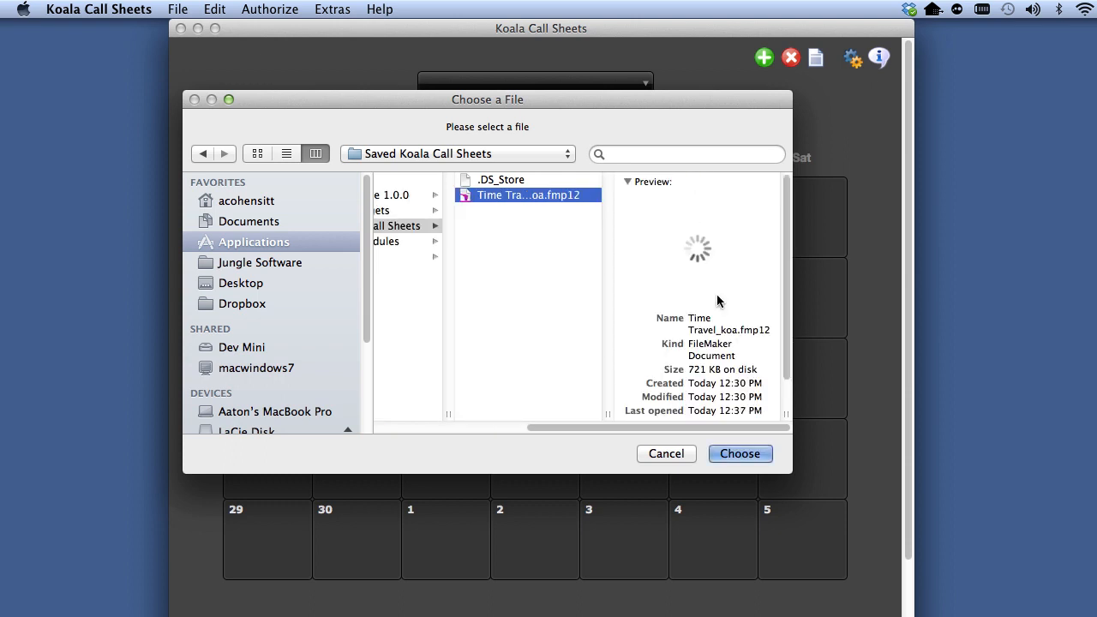
{"action": "left_click", "coordinate": [738, 457]}
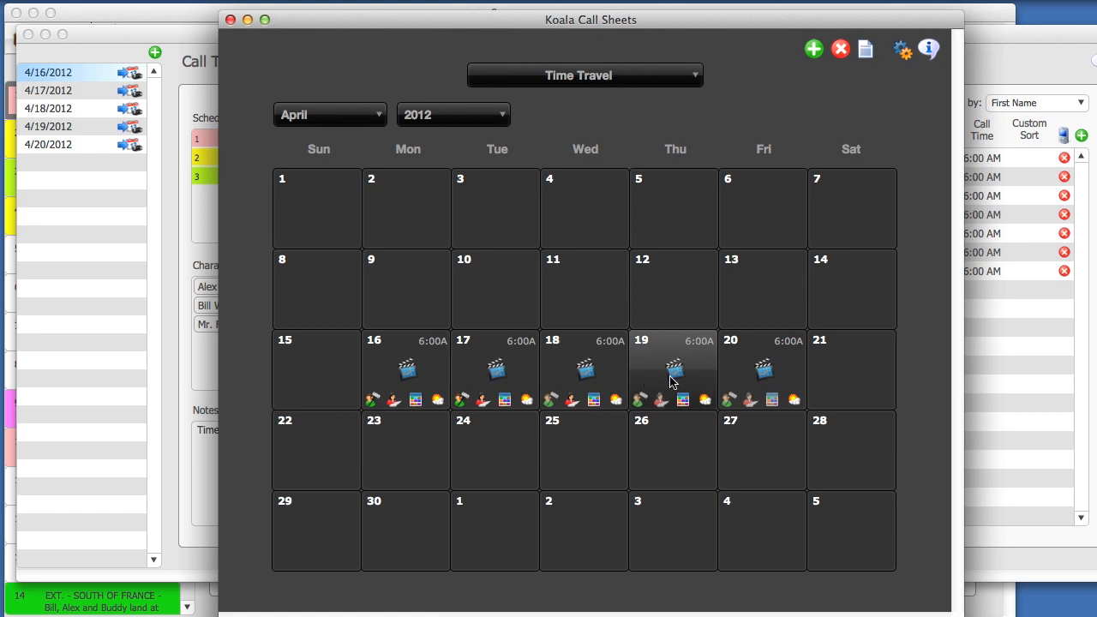
Open the April 16, 2012 shoot day and bring up its scenes breakdown.
{"action": "left_click", "coordinate": [420, 376]}
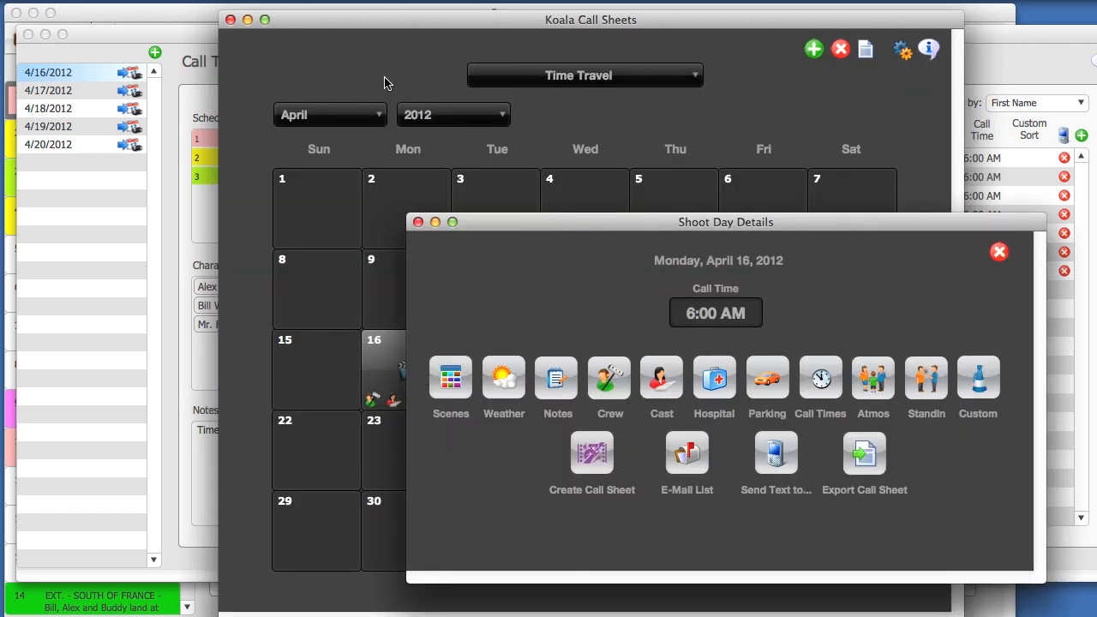
{"action": "left_click_drag", "start_coordinate": [538, 224], "coordinate": [416, 123]}
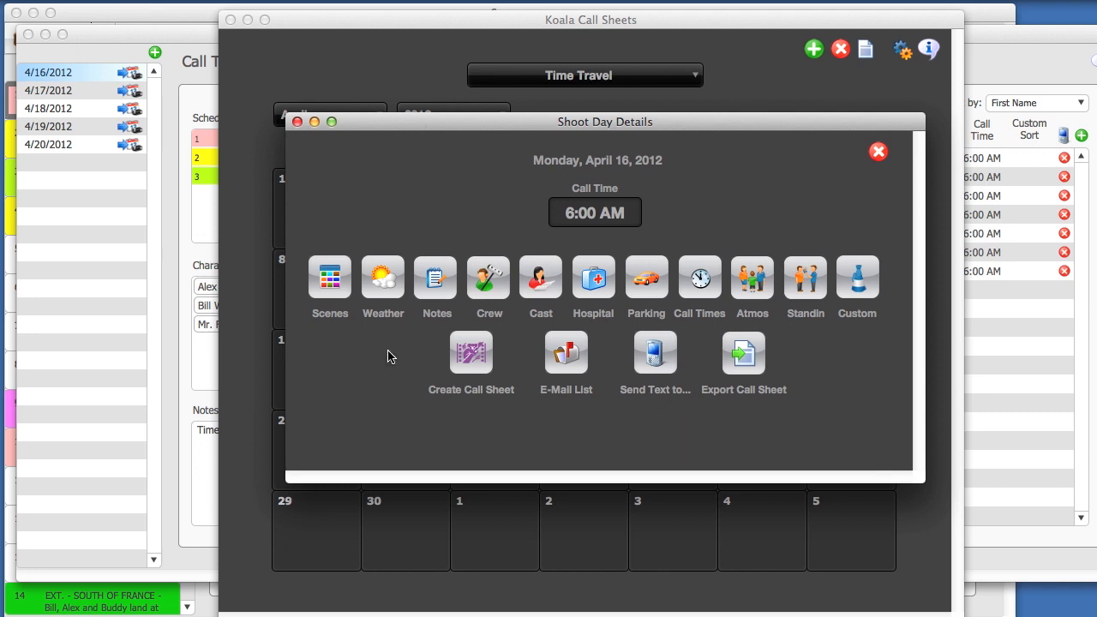
{"action": "left_click", "coordinate": [330, 277]}
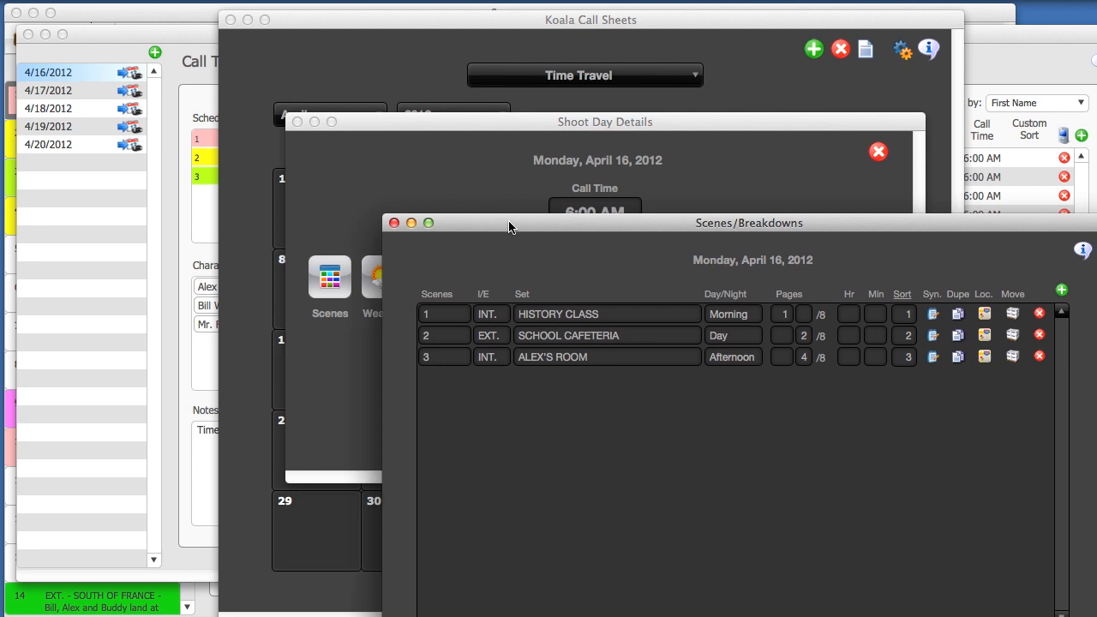
{"action": "left_click_drag", "start_coordinate": [509, 227], "coordinate": [360, 81]}
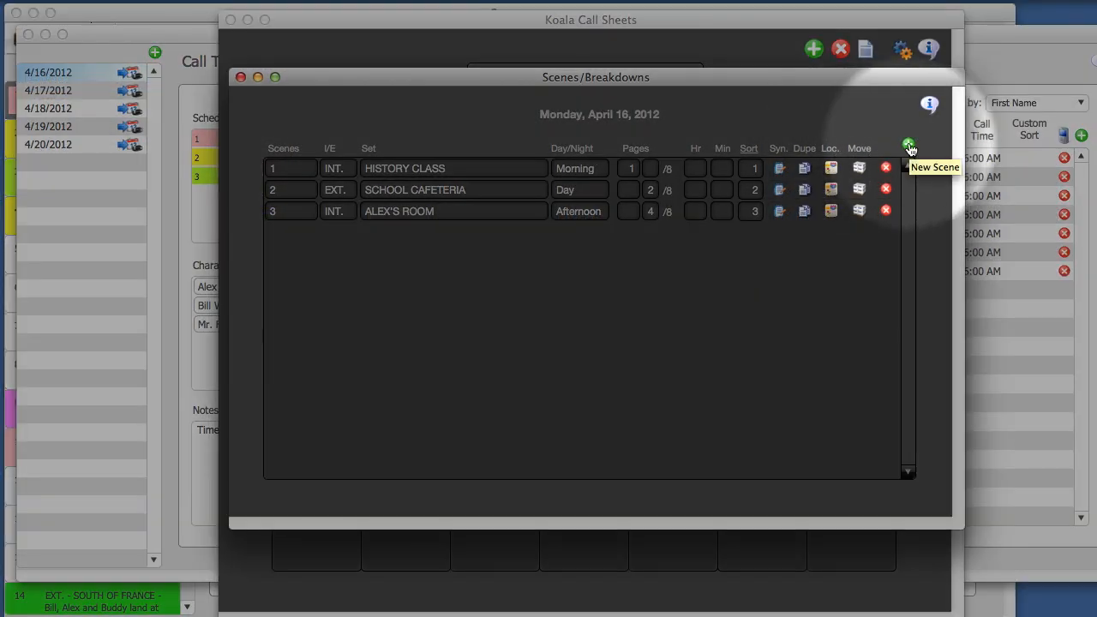
Add a new scene 3A to the April 16 breakdown as INT., set BUILDING, Afternoon.
{"action": "left_click", "coordinate": [909, 148]}
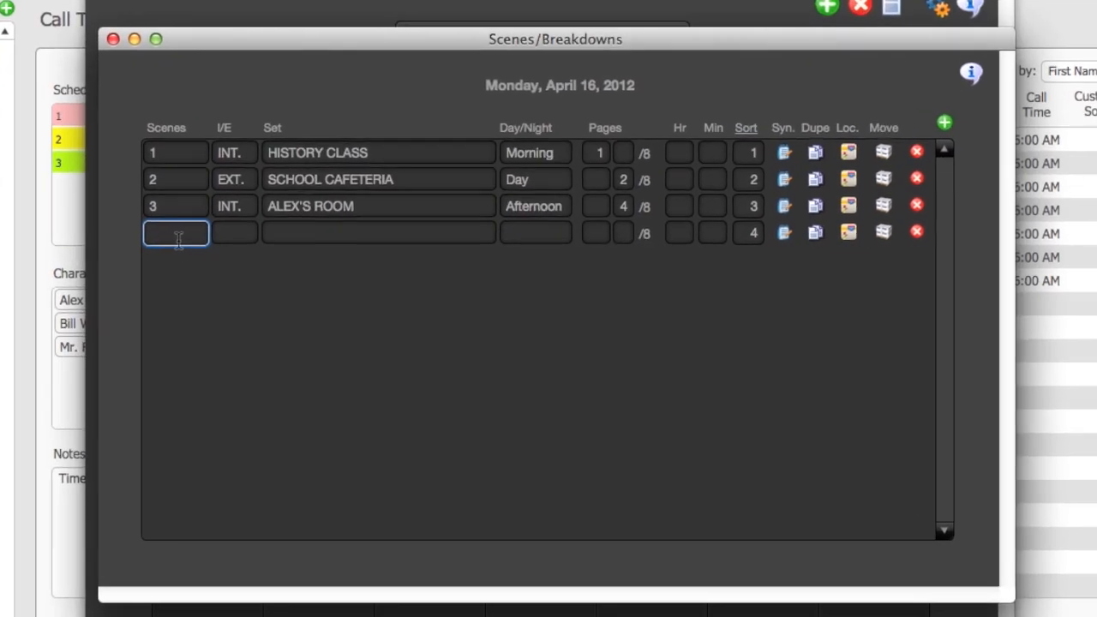
{"action": "type", "text": "3"}
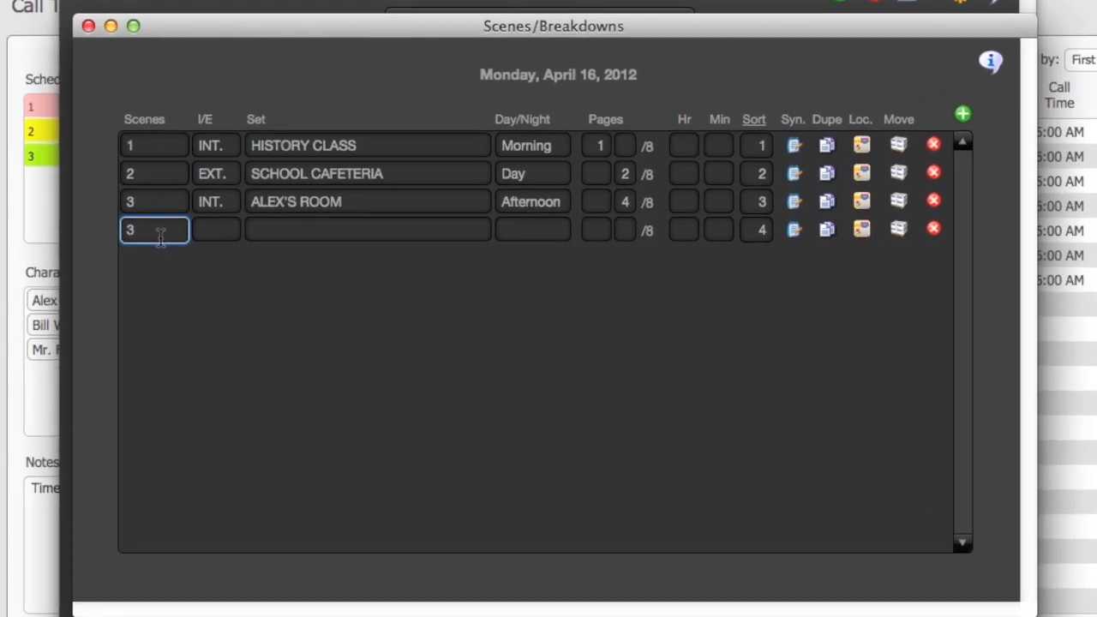
{"action": "type", "text": "A"}
{"action": "key", "text": "Return"}
{"action": "left_click", "coordinate": [224, 233]}
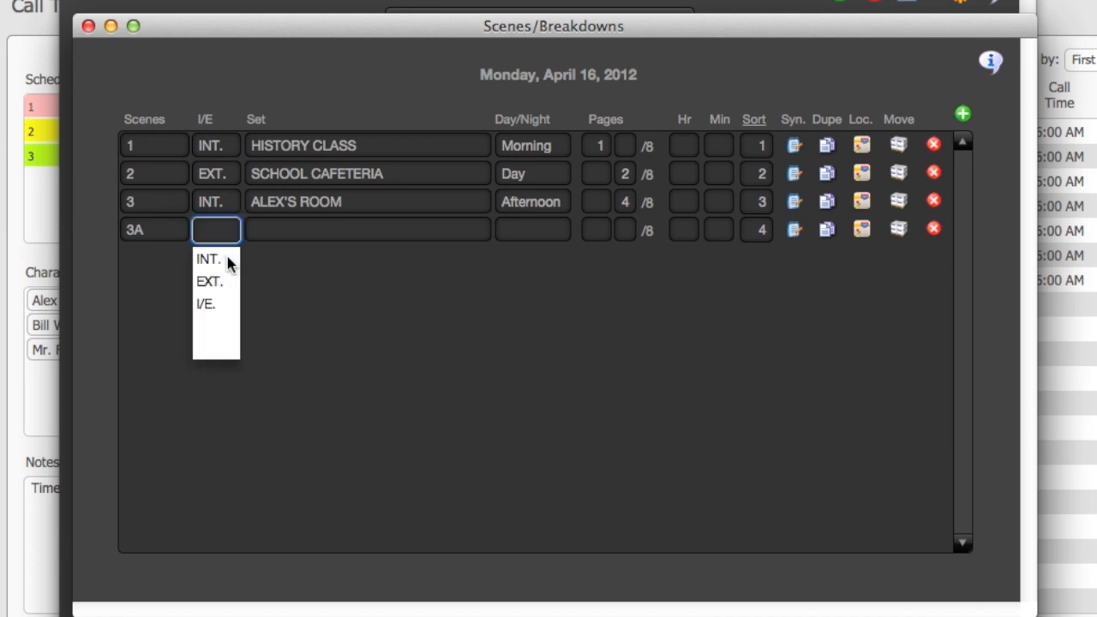
{"action": "left_click", "coordinate": [225, 260]}
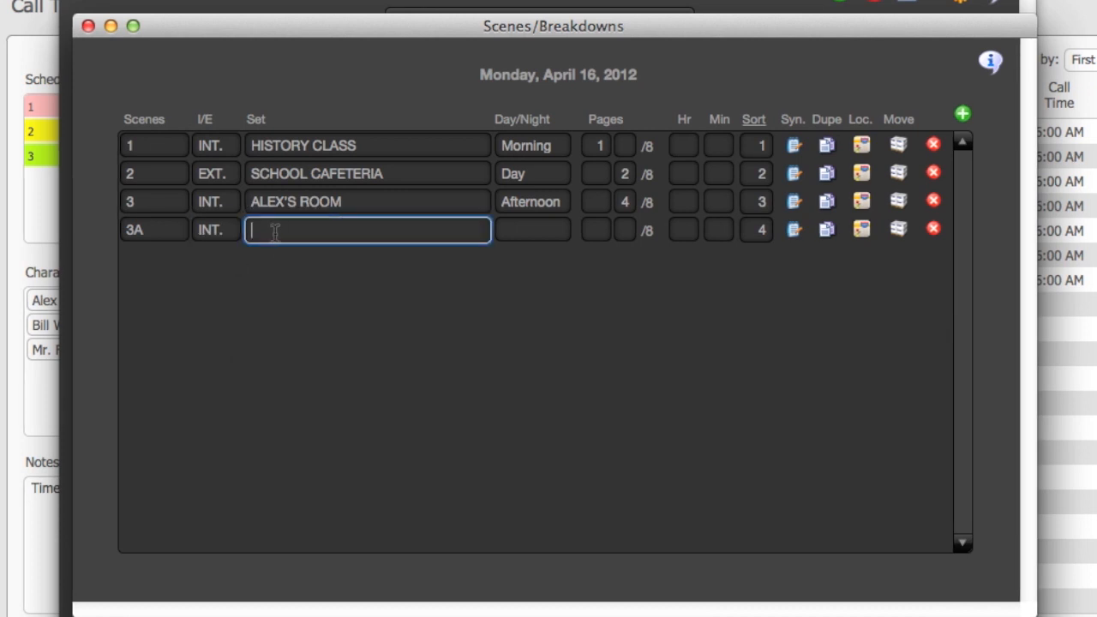
{"action": "type", "text": "BUILDING"}
{"action": "left_click", "coordinate": [504, 231]}
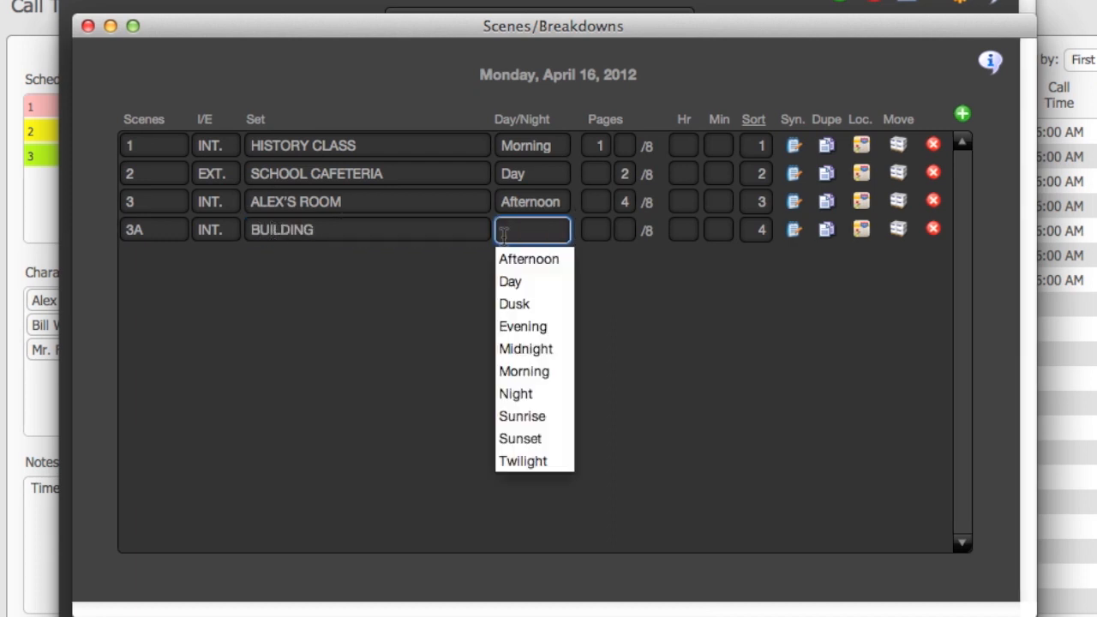
{"action": "left_click", "coordinate": [520, 261]}
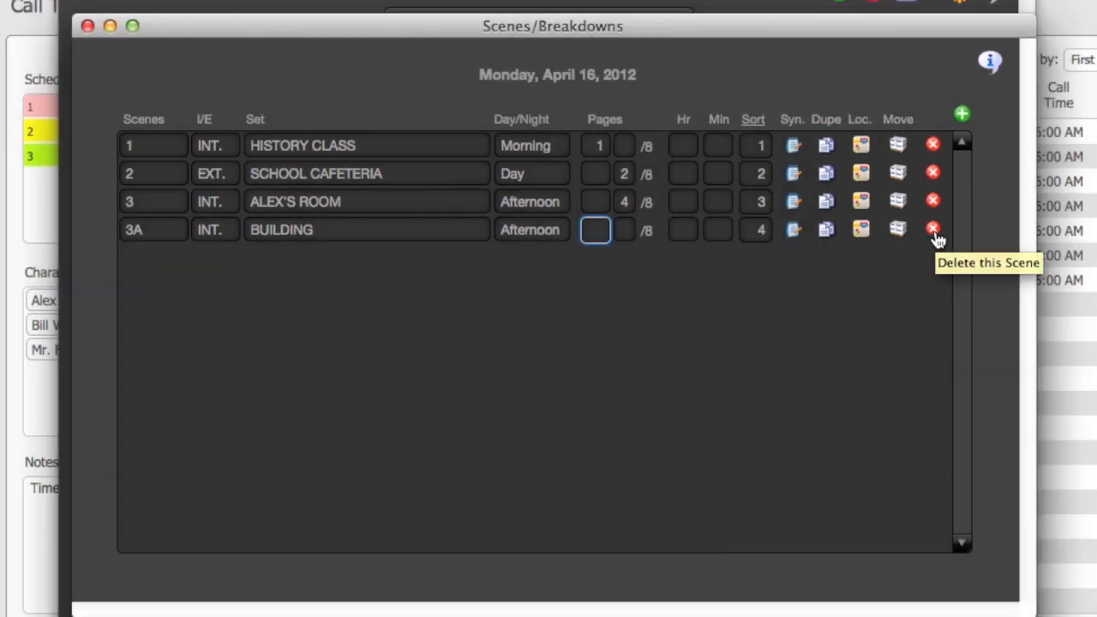
Delete scene 3A and scene 3 (ALEX'S ROOM) from the shoot day and close the scenes breakdown.
{"action": "left_click", "coordinate": [934, 229]}
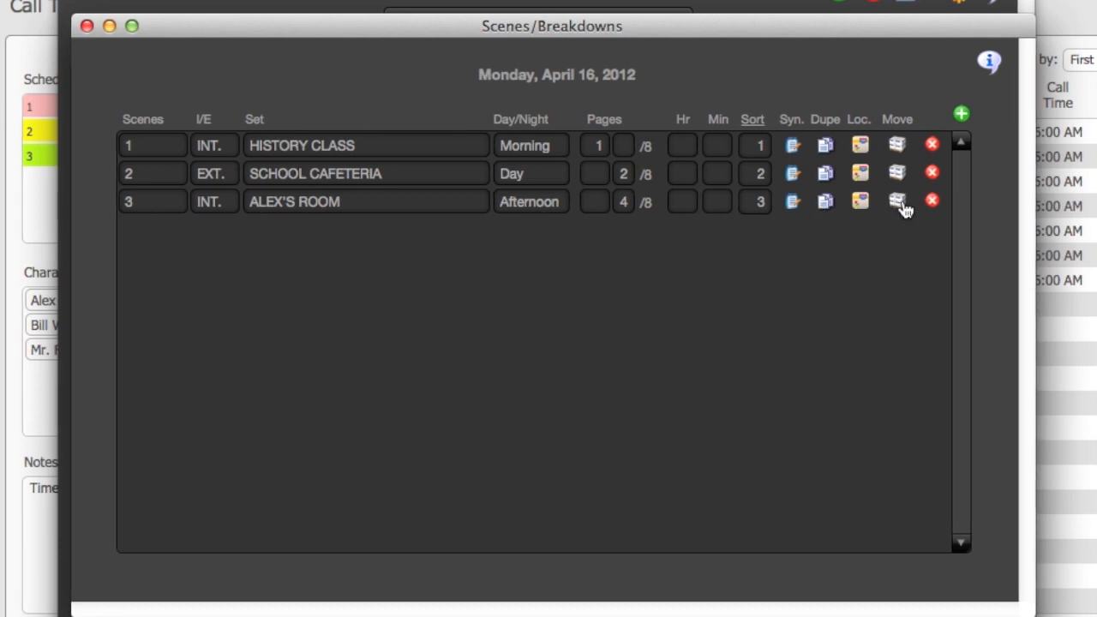
{"action": "left_click", "coordinate": [932, 202]}
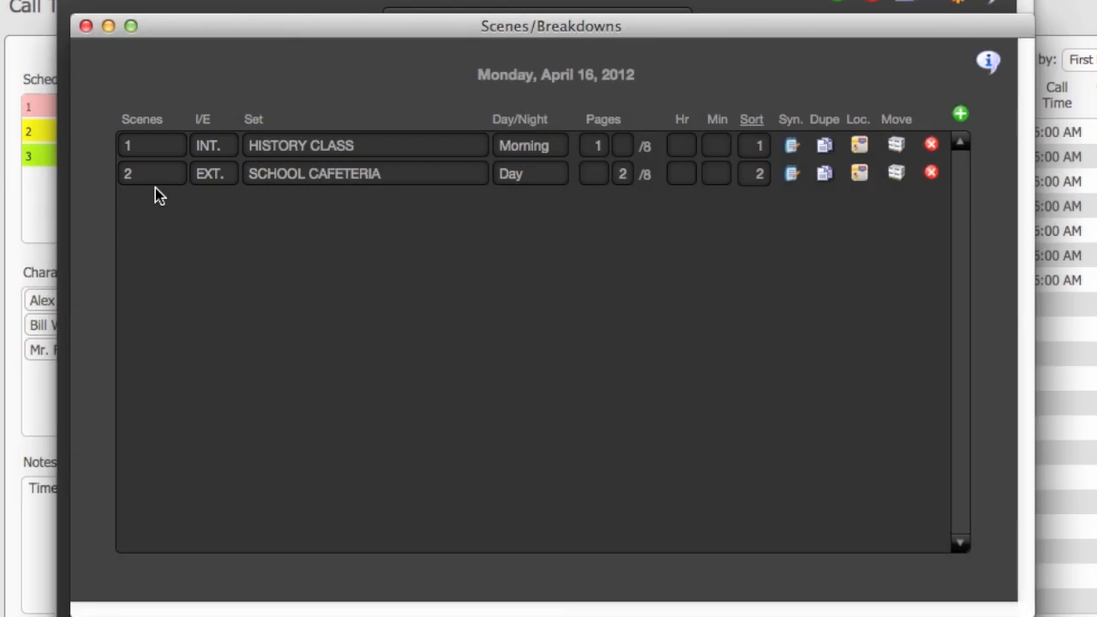
{"action": "left_click", "coordinate": [86, 26]}
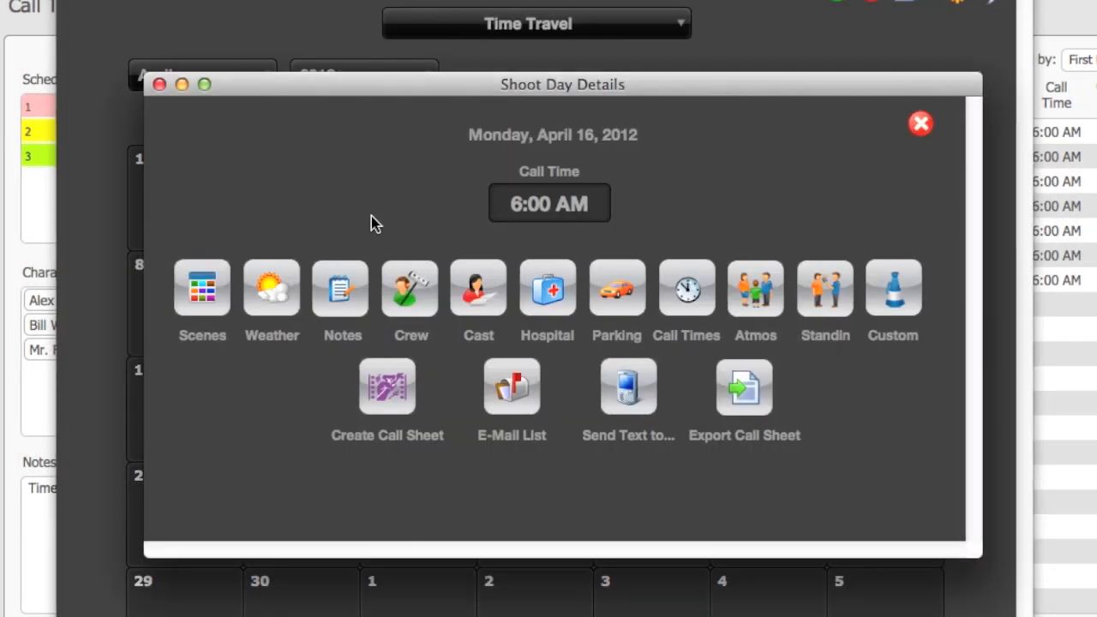
Open the April 16 shoot day's weather details and look up the current conditions for ZIP code 93065.
{"action": "left_click", "coordinate": [271, 288]}
{"action": "left_click_drag", "start_coordinate": [490, 219], "coordinate": [117, 0]}
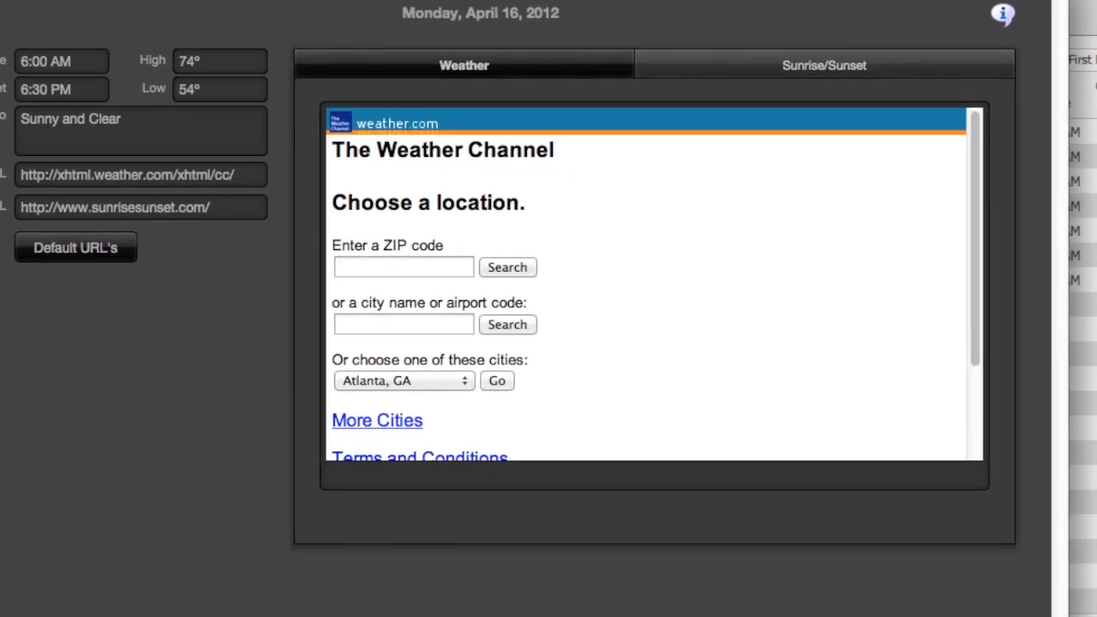
{"action": "left_click", "coordinate": [343, 269]}
{"action": "type", "text": "93065"}
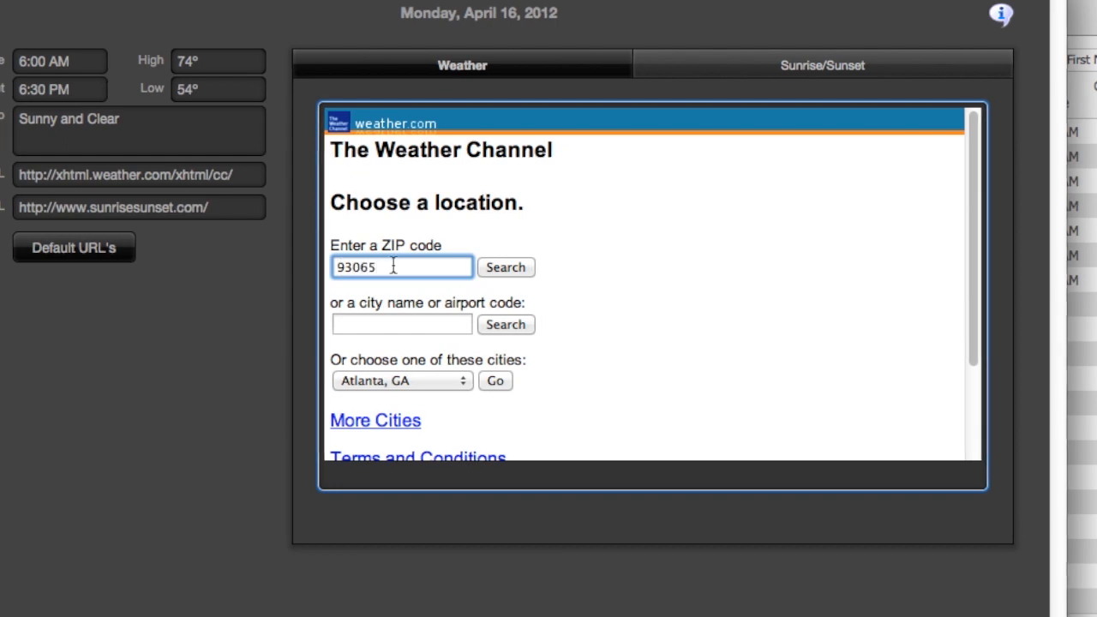
{"action": "left_click", "coordinate": [499, 265]}
{"action": "scroll", "coordinate": [523, 343], "scroll_direction": "down", "scroll_amount": 10}
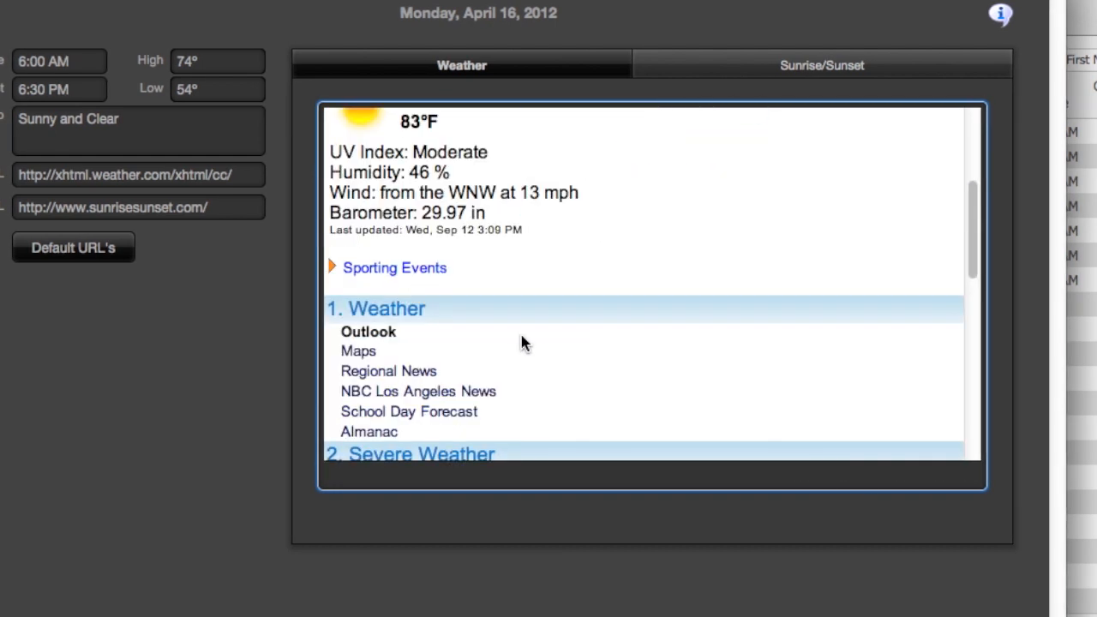
{"action": "scroll", "coordinate": [522, 341], "scroll_direction": "up", "scroll_amount": 10}
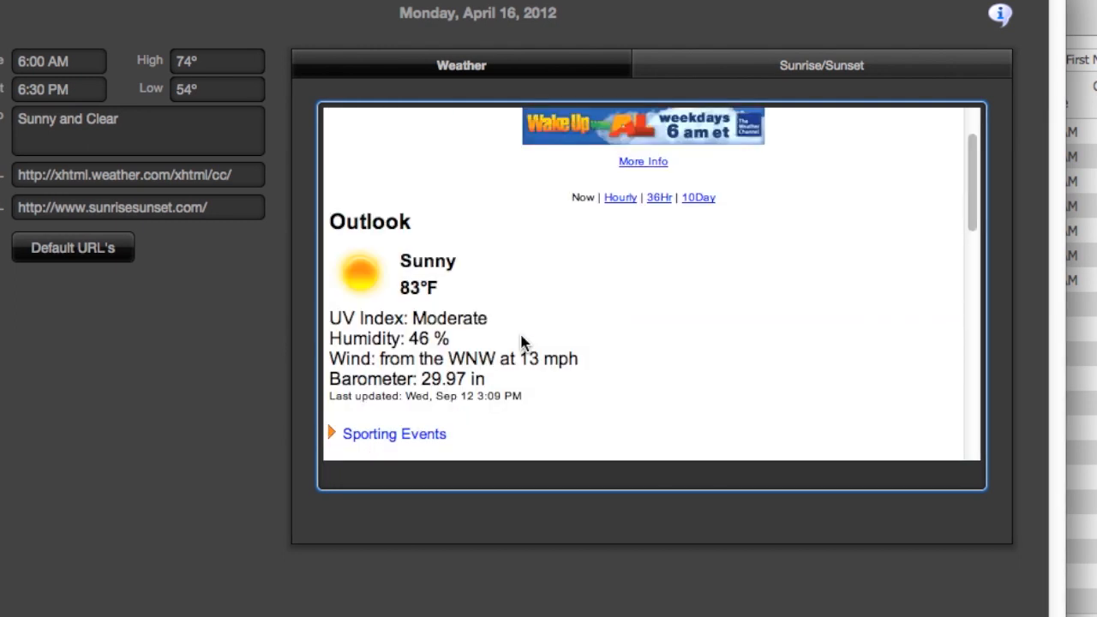
View the sunrise/sunset website and the weather and sunrise URL settings, and close the weather details.
{"action": "left_click", "coordinate": [832, 70]}
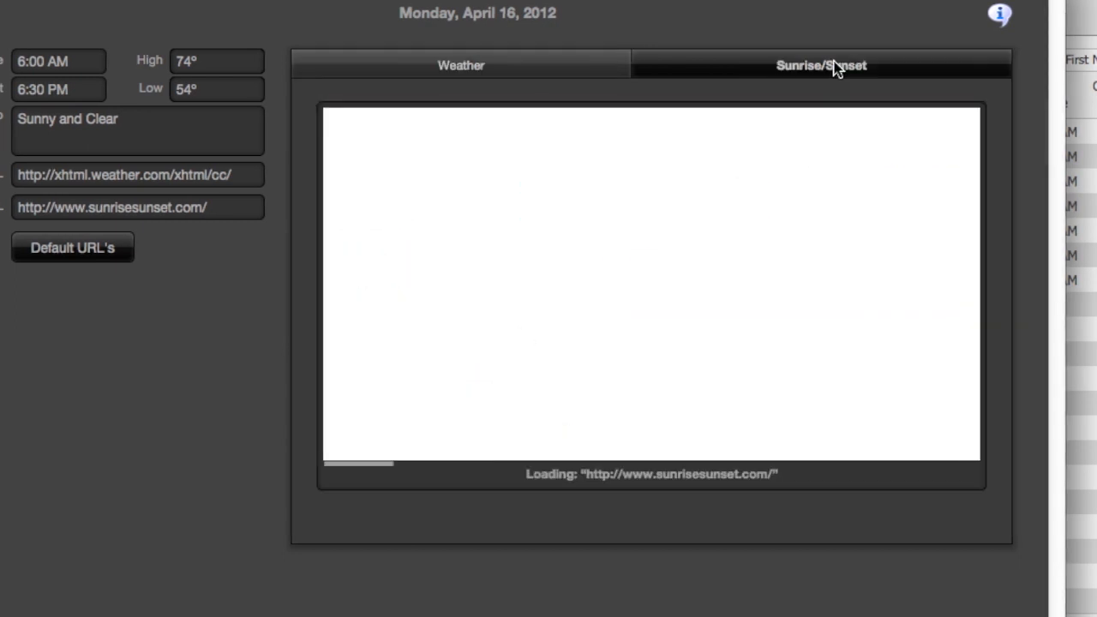
{"action": "scroll", "coordinate": [460, 335], "scroll_direction": "down", "scroll_amount": 3}
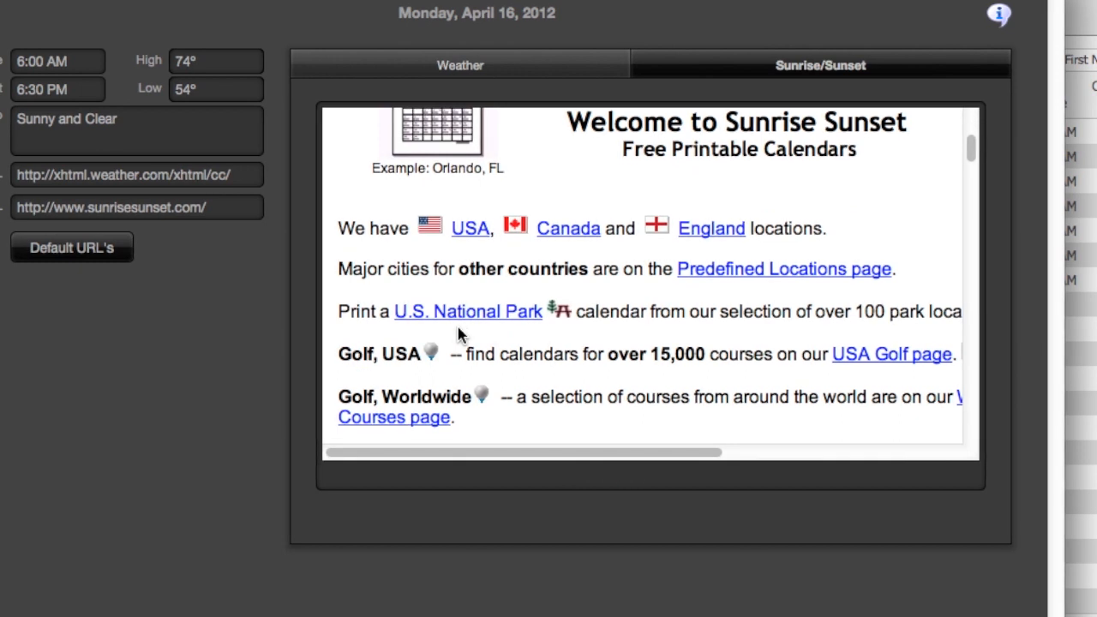
{"action": "left_click", "coordinate": [86, 174]}
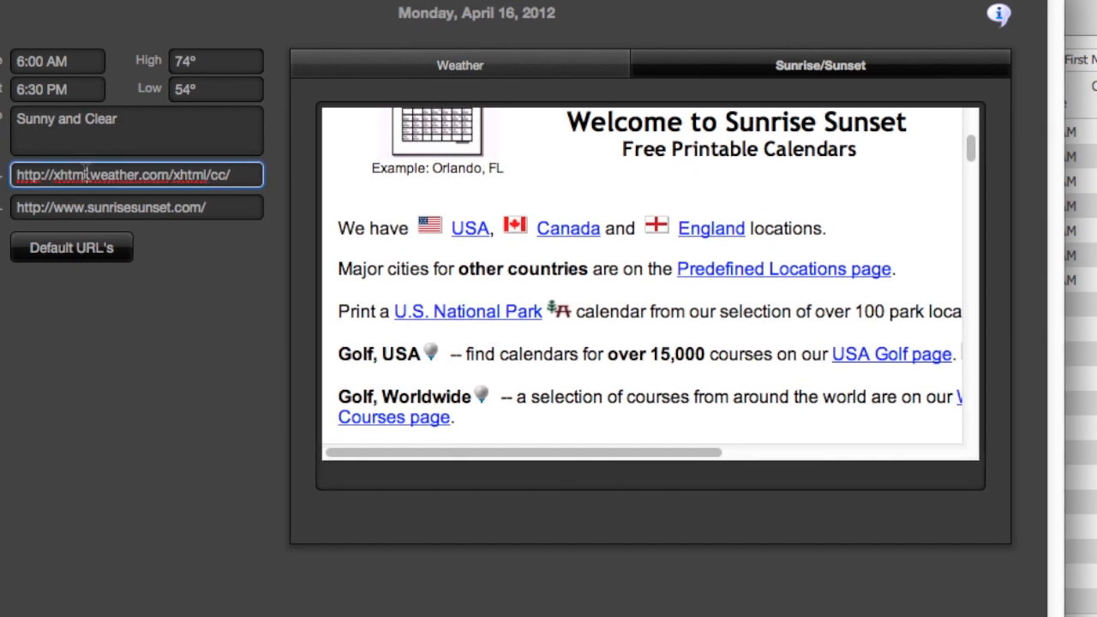
{"action": "left_click", "coordinate": [249, 206]}
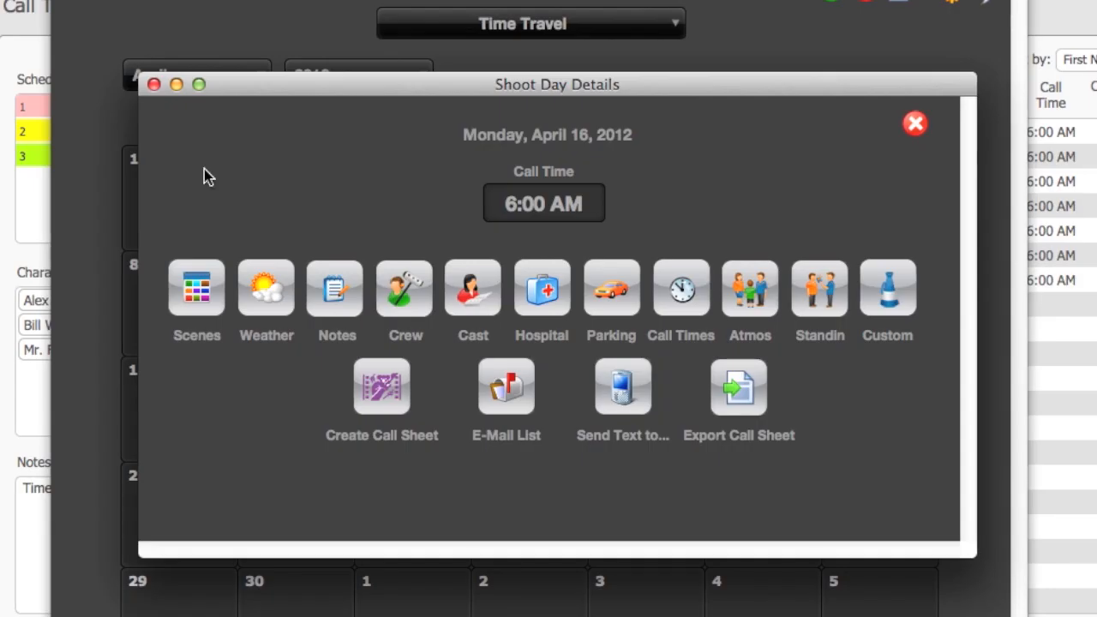
Open the April 16 shoot day's notes and enter "All Crew report to First AD!" in Special Notes 1.
{"action": "left_click", "coordinate": [334, 288]}
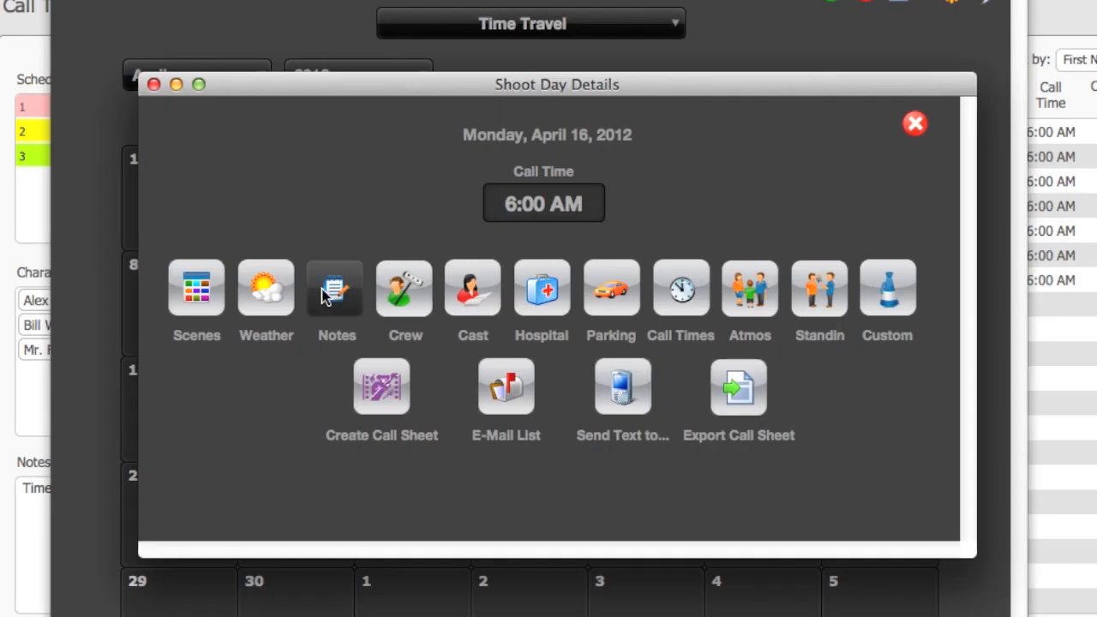
{"action": "left_click_drag", "start_coordinate": [673, 465], "coordinate": [351, 83]}
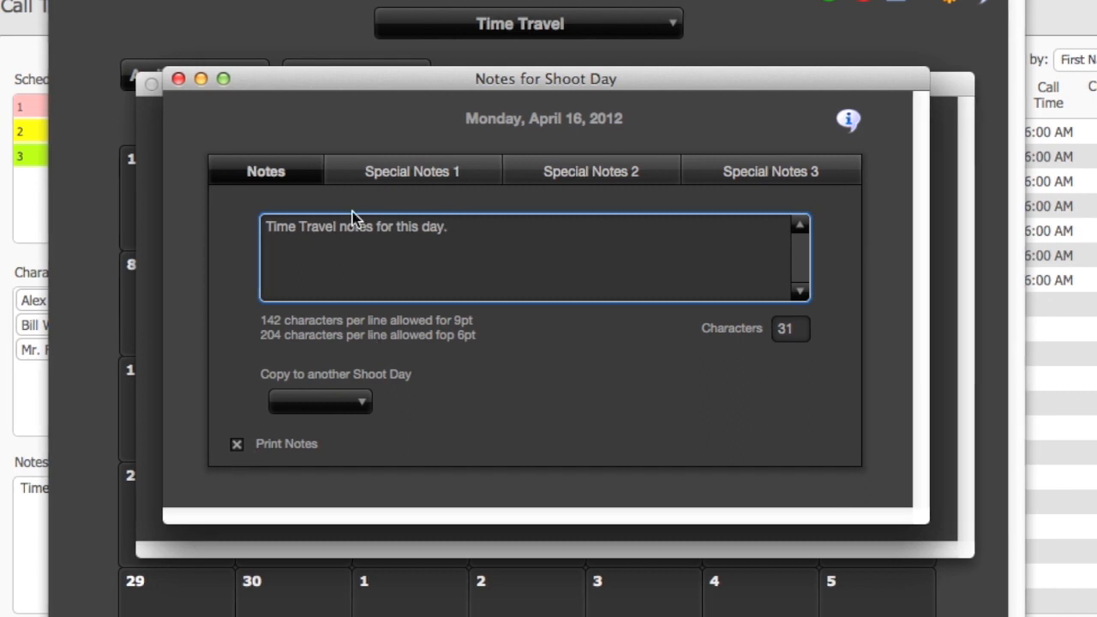
{"action": "left_click", "coordinate": [408, 173]}
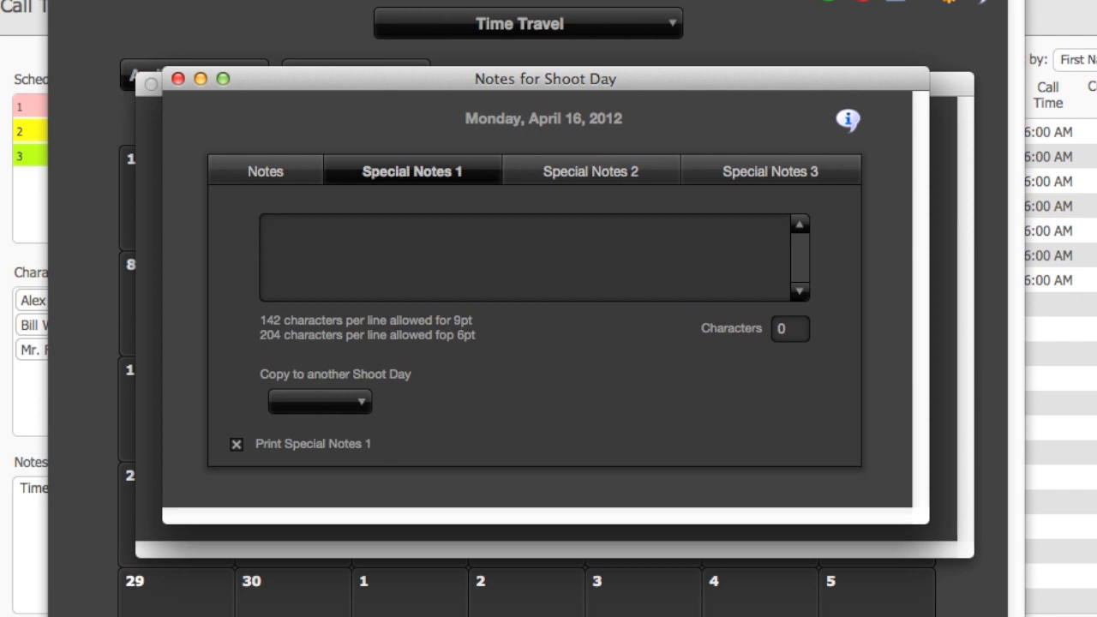
{"action": "left_click", "coordinate": [454, 261]}
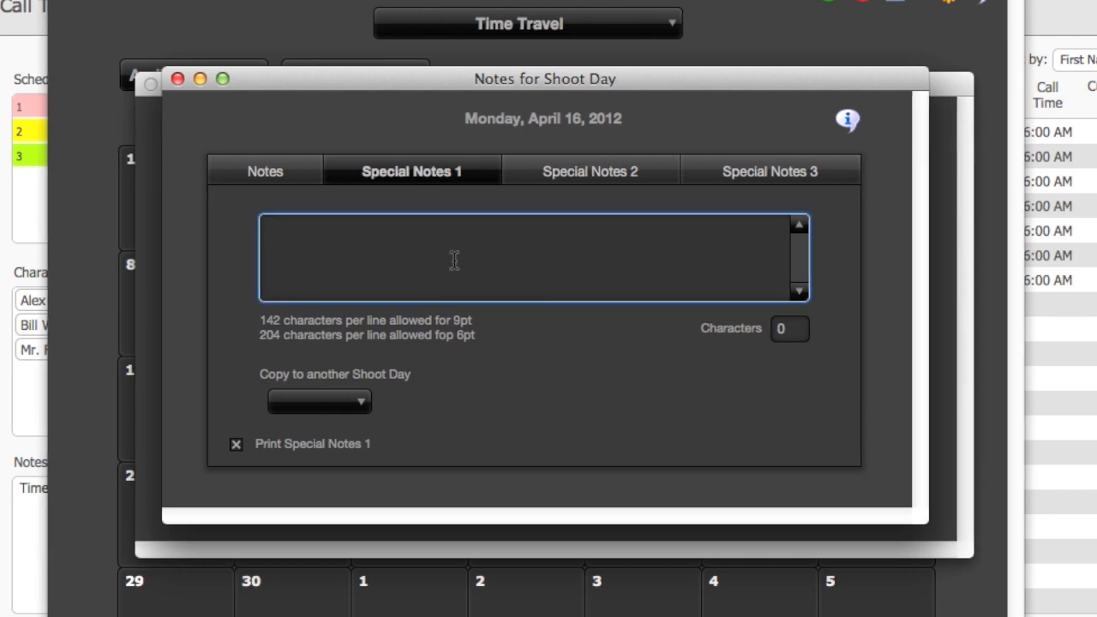
{"action": "type", "text": "All Cre"}
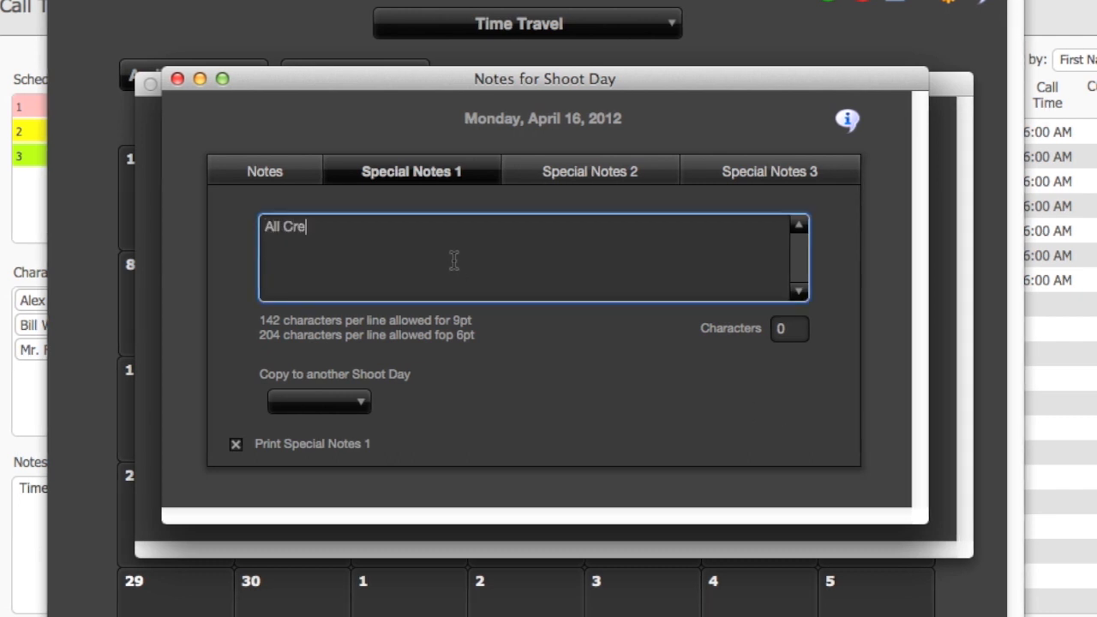
{"action": "type", "text": "w report to First "}
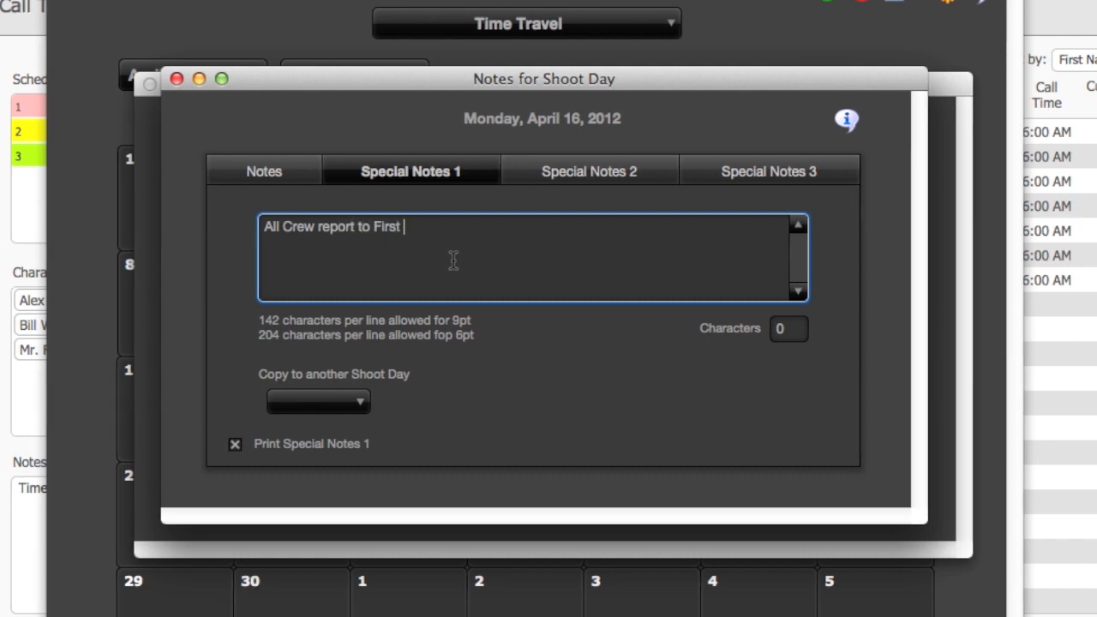
{"action": "type", "text": "AD!"}
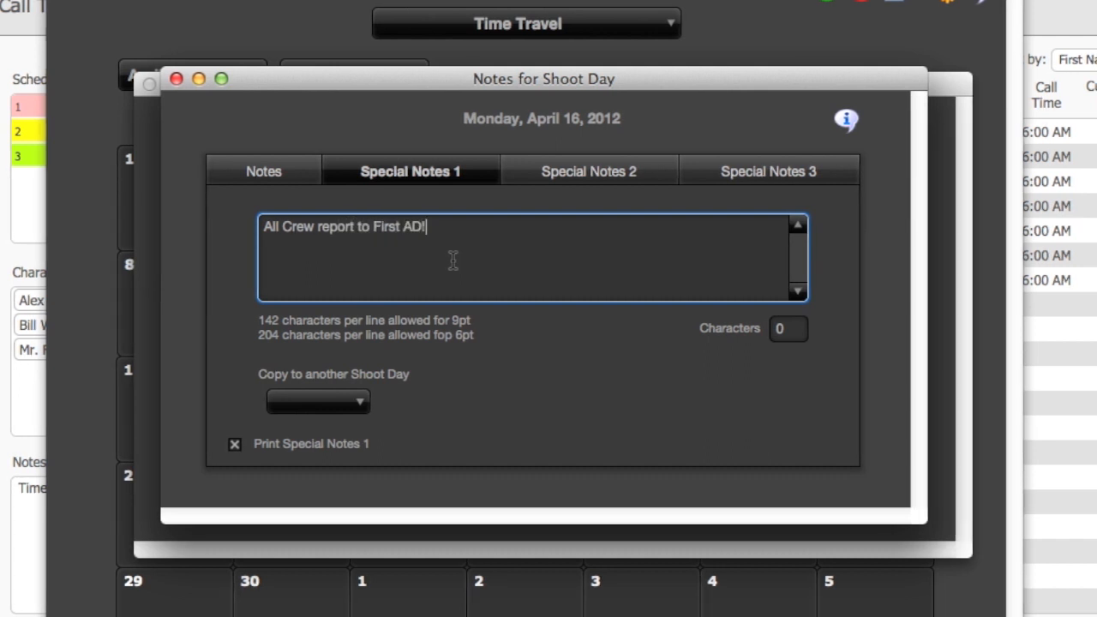
{"action": "left_click", "coordinate": [223, 313]}
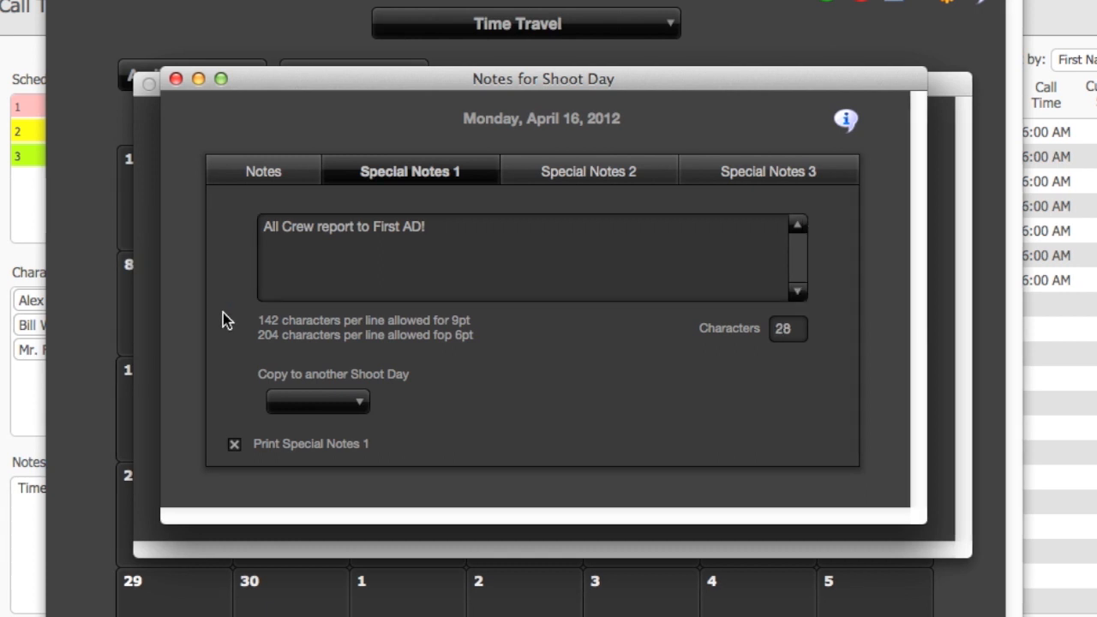
Make the Special Notes 1 text bold and center-align it.
{"action": "left_click_drag", "start_coordinate": [471, 238], "coordinate": [210, 222]}
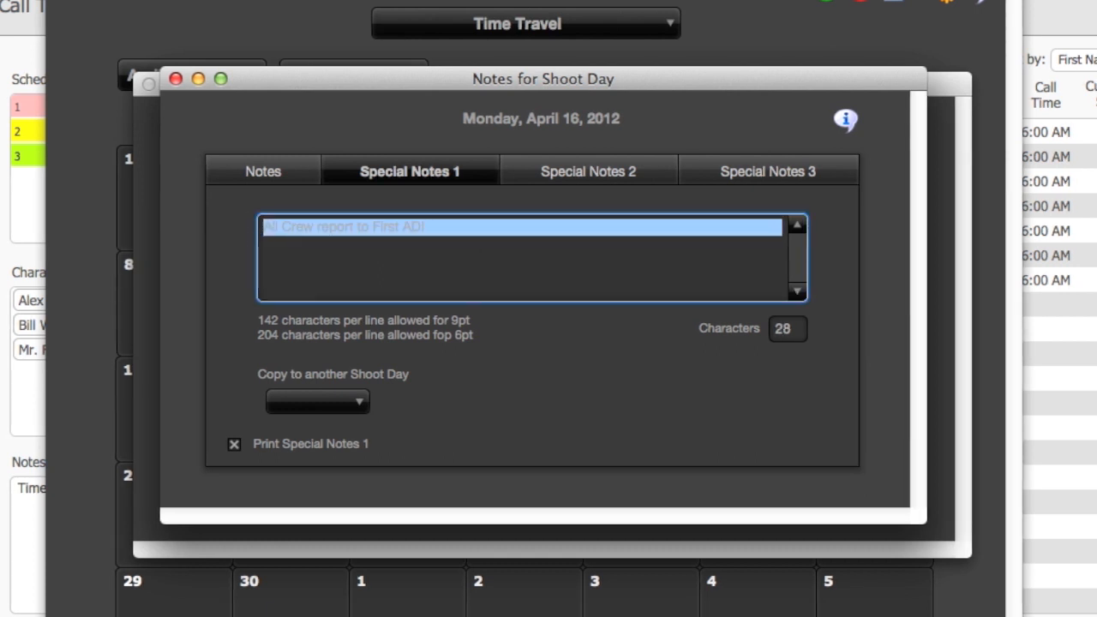
{"action": "left_click", "coordinate": [57, 0]}
{"action": "mouse_move", "coordinate": [94, 0]}
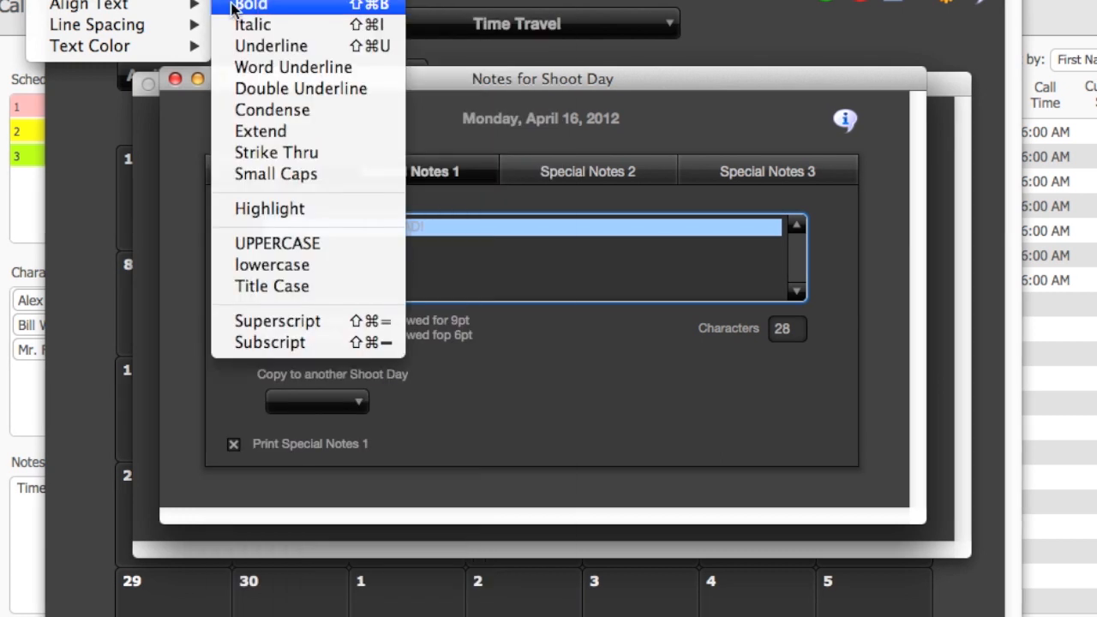
{"action": "left_click", "coordinate": [318, 5]}
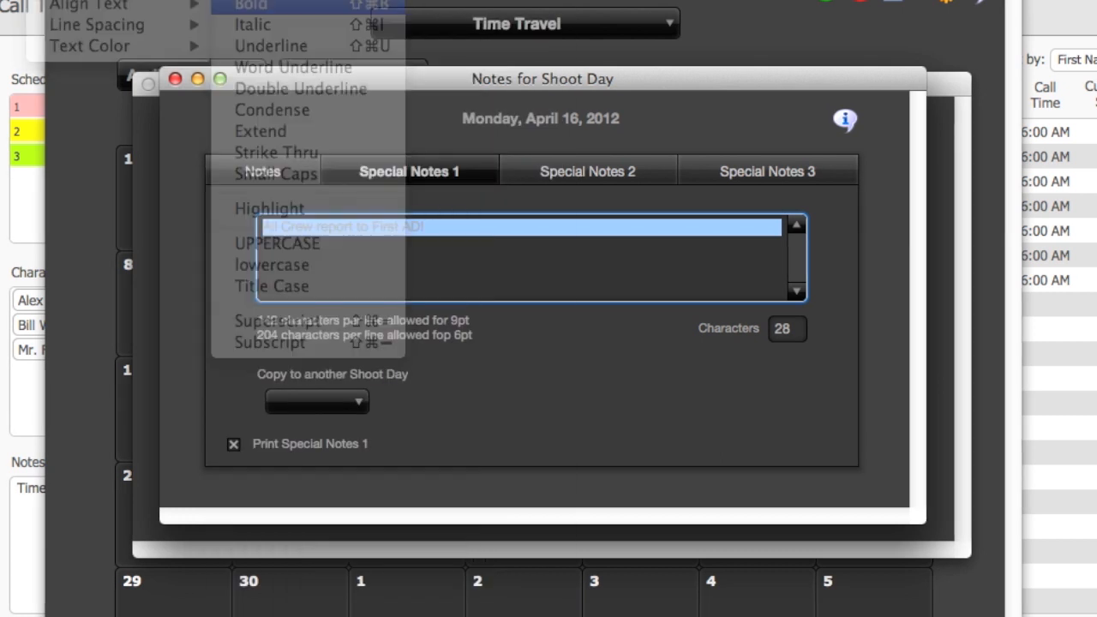
{"action": "left_click", "coordinate": [57, 0]}
{"action": "mouse_move", "coordinate": [88, 5]}
{"action": "left_click", "coordinate": [269, 25]}
{"action": "left_click", "coordinate": [563, 350]}
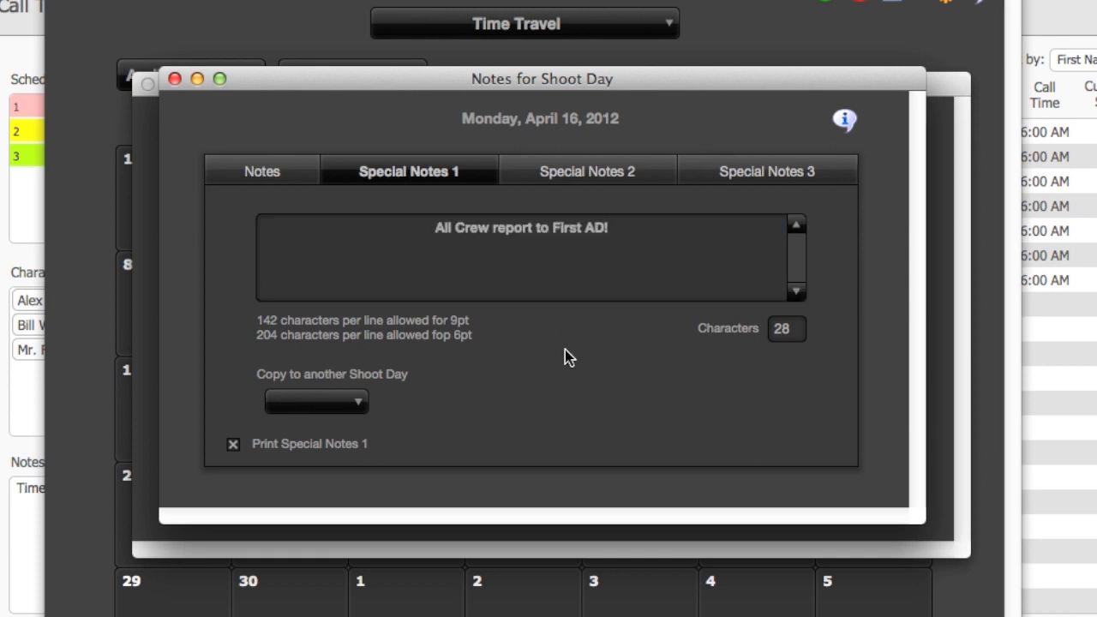
Enter "All Cast report...." in Special Notes 2.
{"action": "left_click", "coordinate": [587, 171]}
{"action": "left_click", "coordinate": [439, 246]}
{"action": "type", "text": "All Cast report...."}
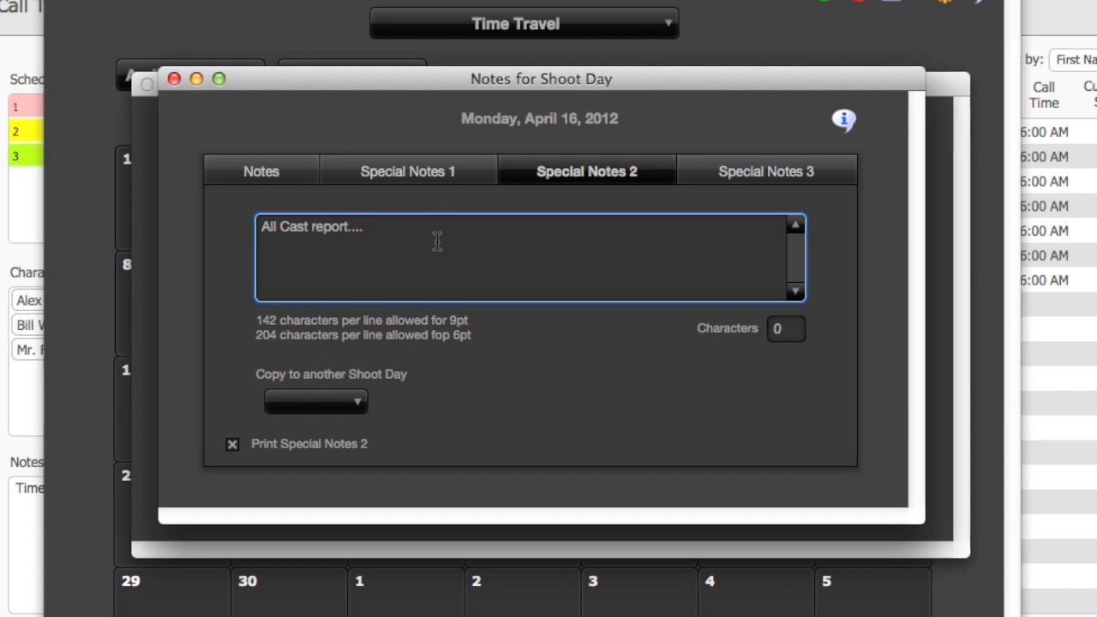
Format the whole Special Notes 2 text as bold, italic and underlined, and close the shoot day notes.
{"action": "key", "text": "super+a"}
{"action": "key", "text": "super+shift+b"}
{"action": "key", "text": "super+shift+i"}
{"action": "key", "text": "super+shift+u"}
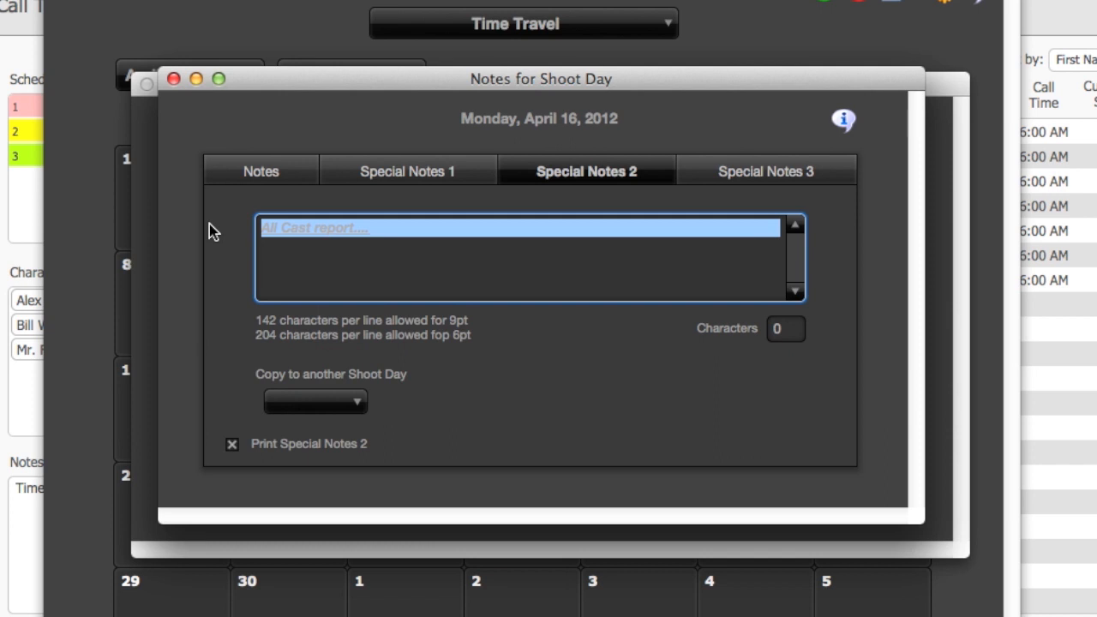
{"action": "left_click", "coordinate": [208, 232]}
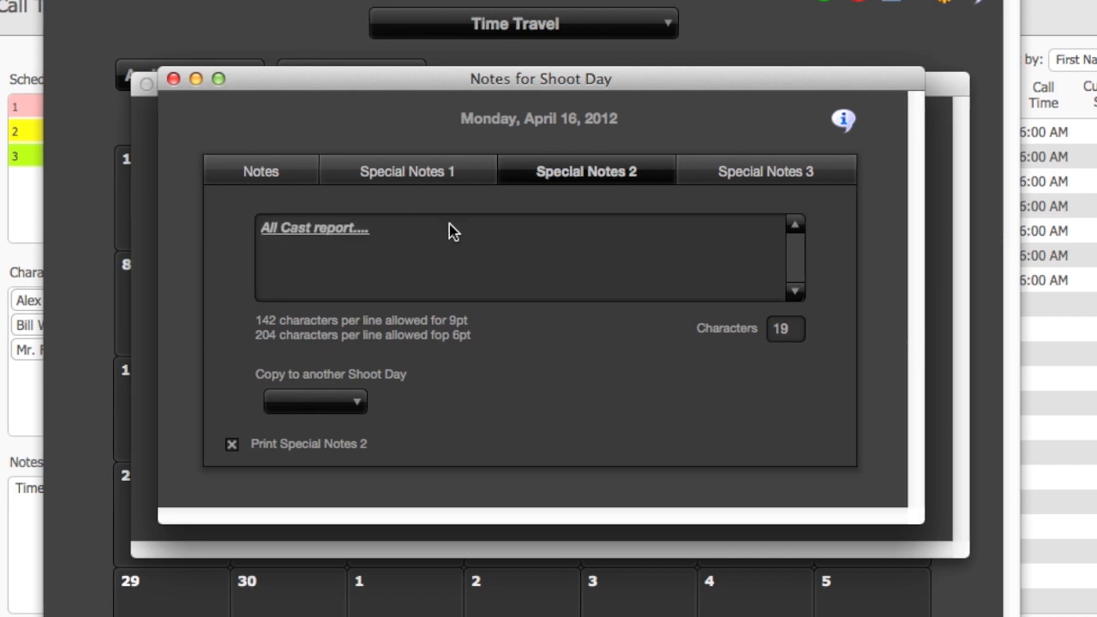
{"action": "left_click", "coordinate": [173, 78]}
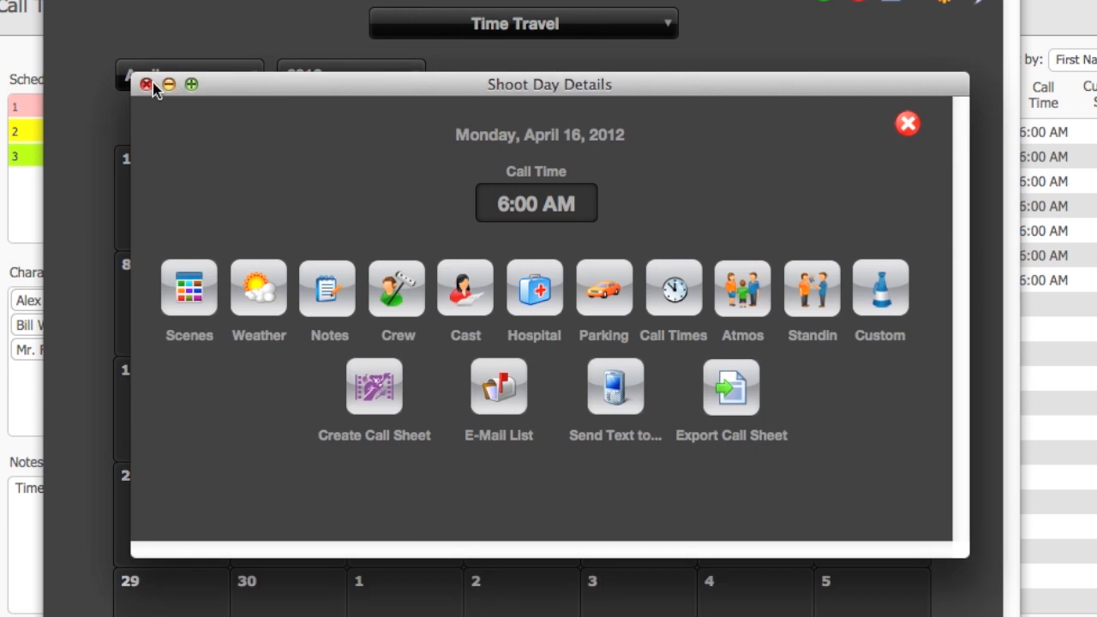
Leave the shoot day details and set block 1 of the call sheet block order to Special Notes 1 in the preferences.
{"action": "left_click", "coordinate": [147, 84]}
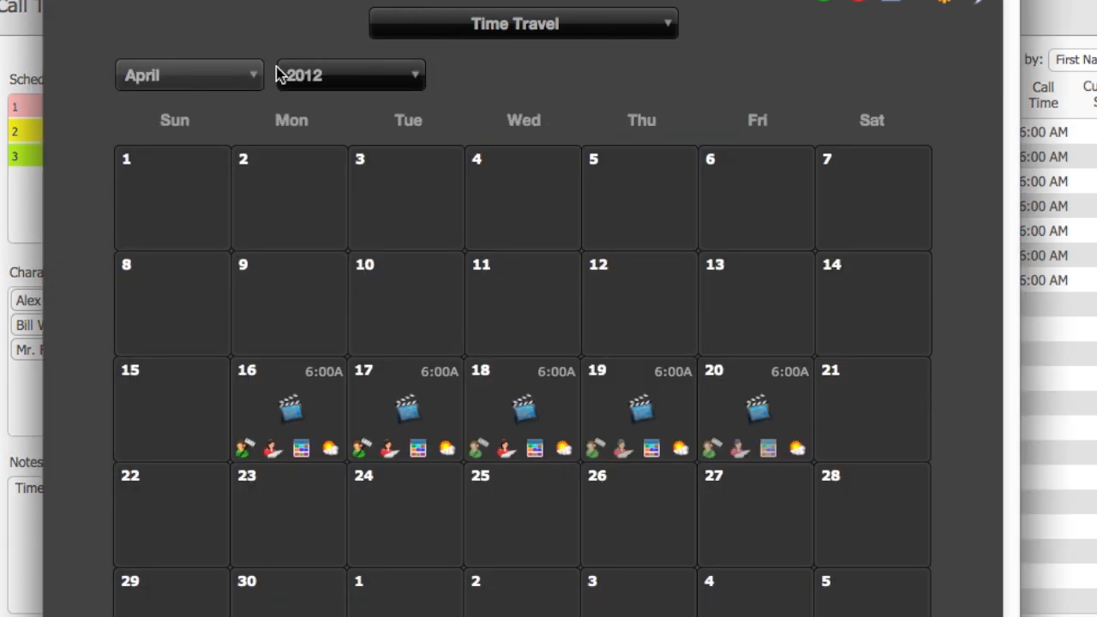
{"action": "left_click", "coordinate": [943, 2]}
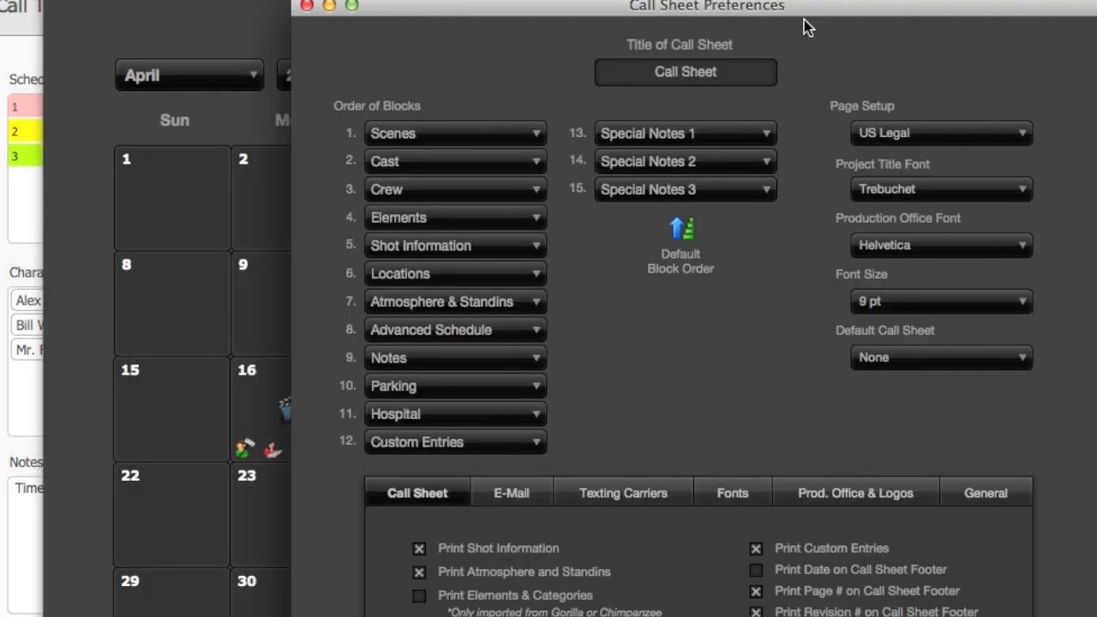
{"action": "left_click_drag", "start_coordinate": [803, 25], "coordinate": [621, 0]}
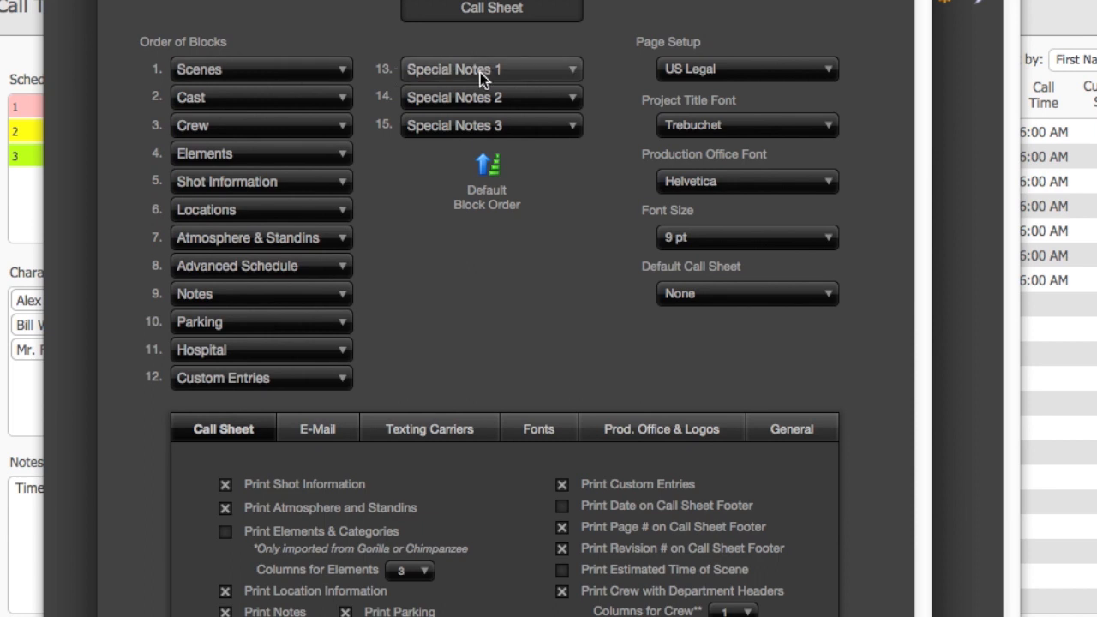
{"action": "left_click", "coordinate": [218, 72]}
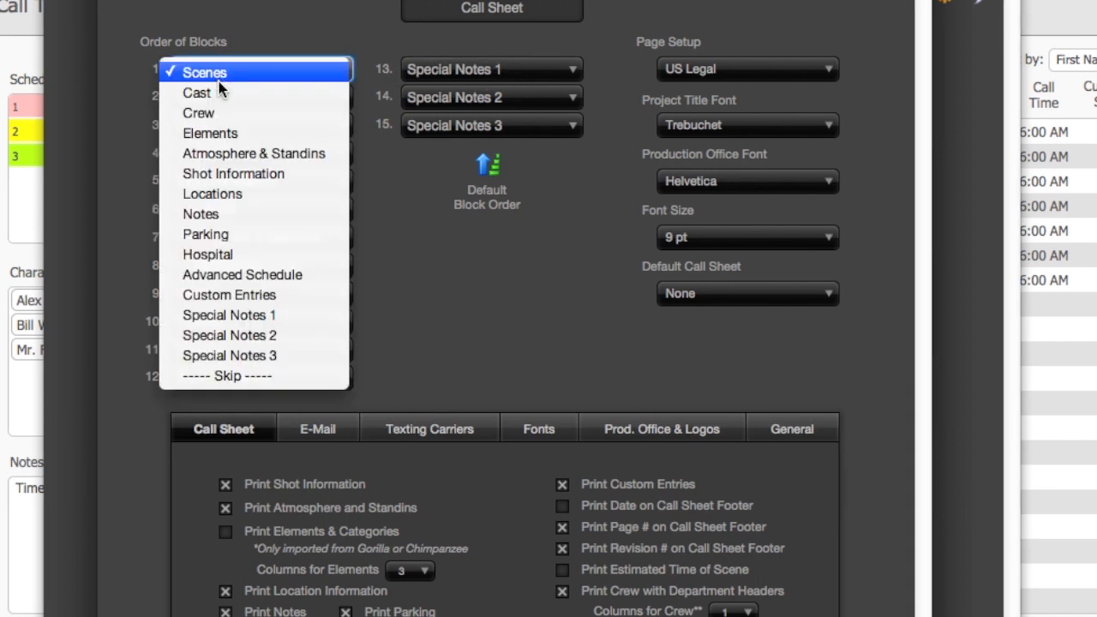
{"action": "left_click", "coordinate": [265, 314]}
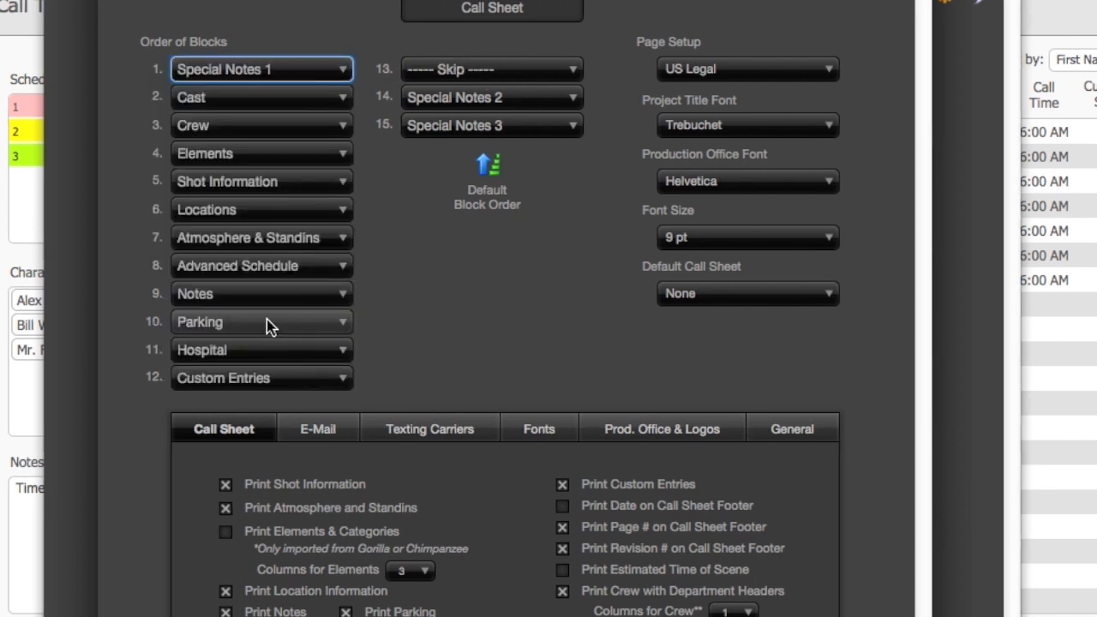
Set block 2 of the call sheet order to Scenes and block 3 to Cast.
{"action": "left_click", "coordinate": [226, 95]}
{"action": "left_click", "coordinate": [230, 91]}
{"action": "left_click", "coordinate": [232, 126]}
{"action": "left_click", "coordinate": [231, 110]}
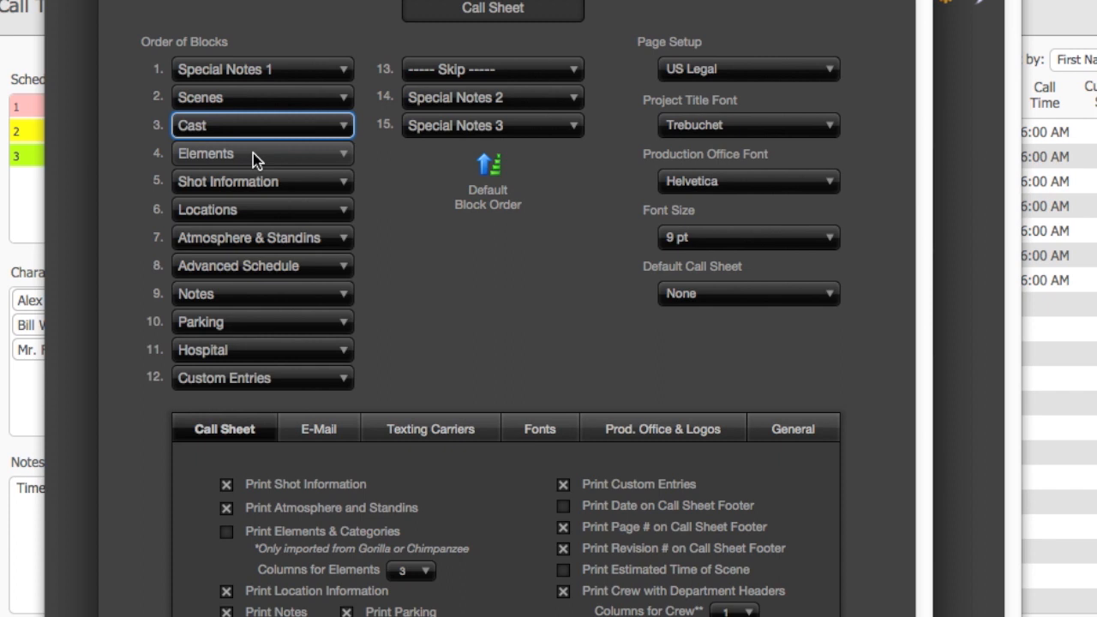
Set block 4 of the call sheet order to Special Notes 2 and block 5 to Crew, and close the preferences.
{"action": "left_click", "coordinate": [253, 153]}
{"action": "left_click", "coordinate": [338, 360]}
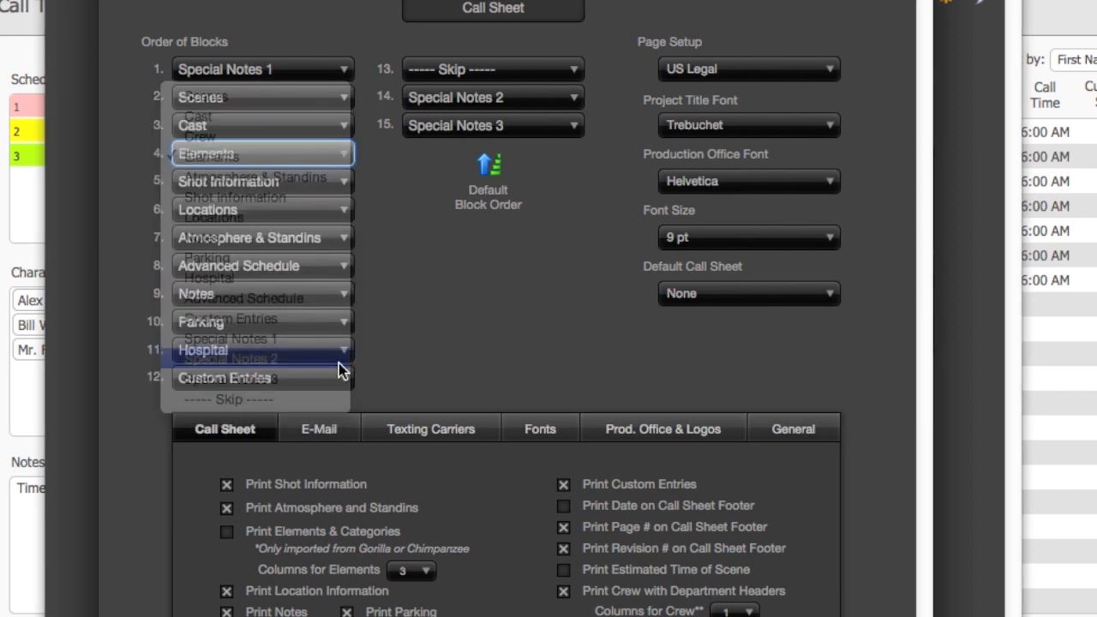
{"action": "left_click", "coordinate": [309, 180]}
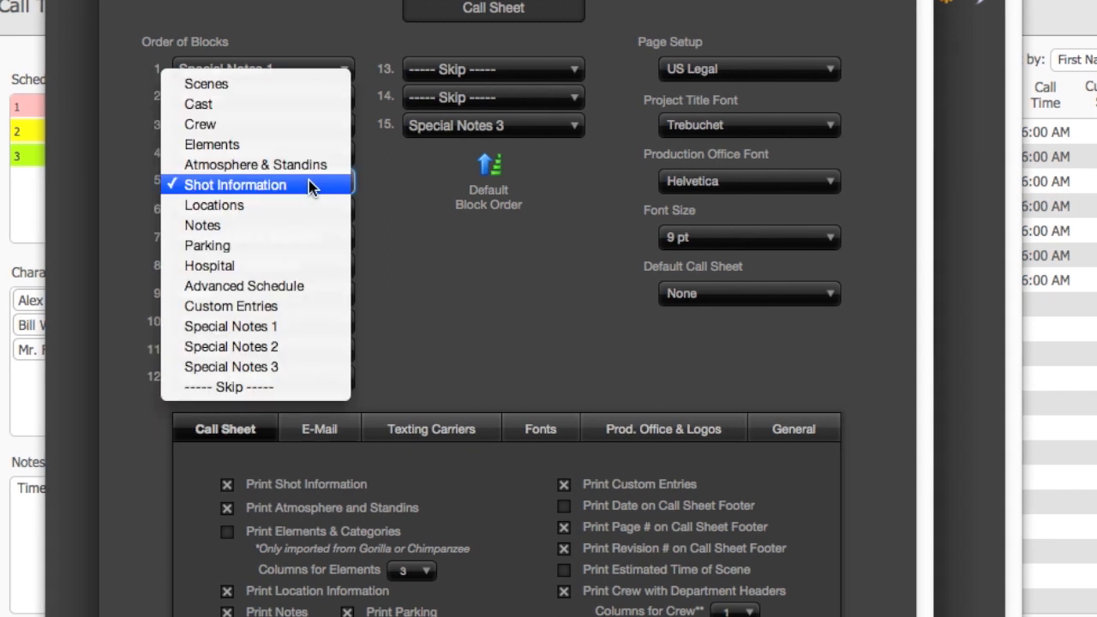
{"action": "left_click", "coordinate": [299, 126]}
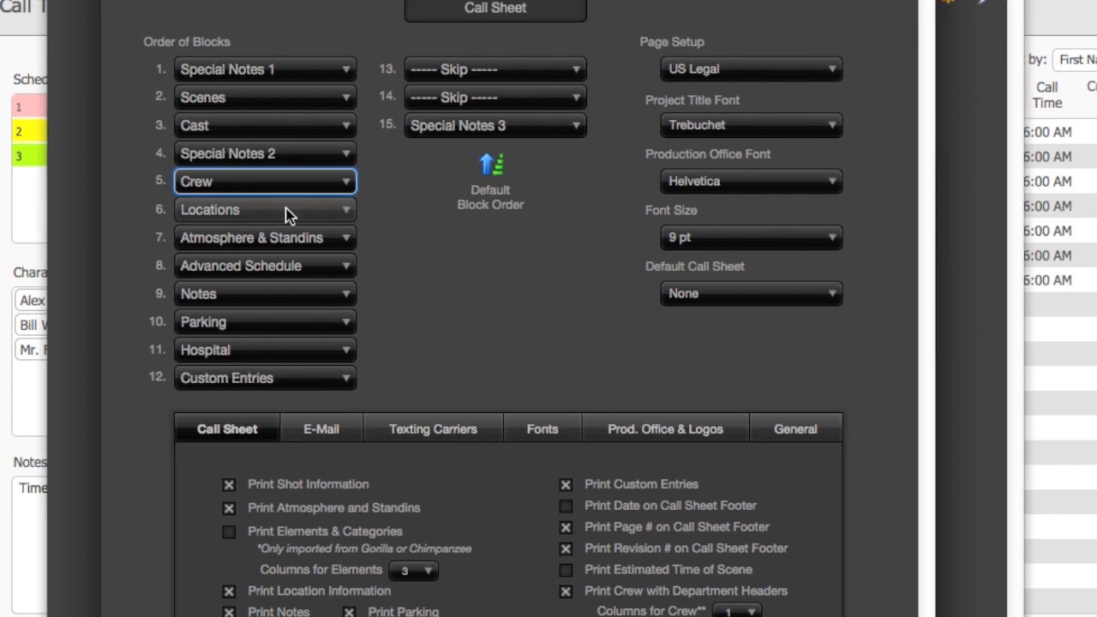
{"action": "left_click", "coordinate": [421, 69]}
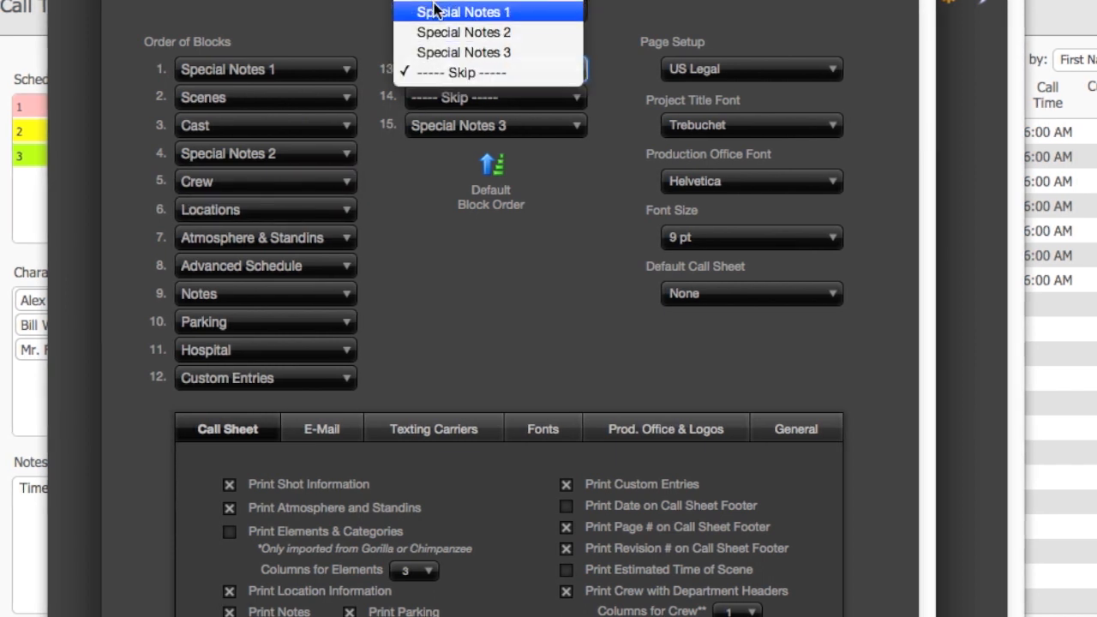
{"action": "left_click", "coordinate": [490, 25]}
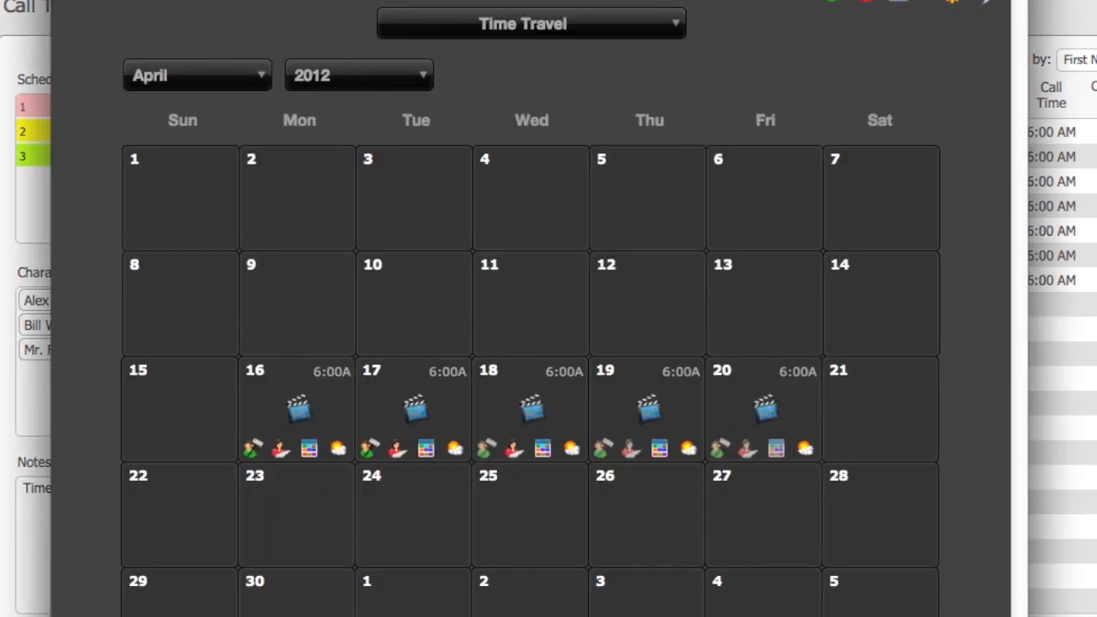
Create a call sheet for April 16, 2012 with the Call Sheet #1 layout, review the report and close it.
{"action": "left_click", "coordinate": [277, 388]}
{"action": "left_click_drag", "start_coordinate": [547, 223], "coordinate": [381, 47]}
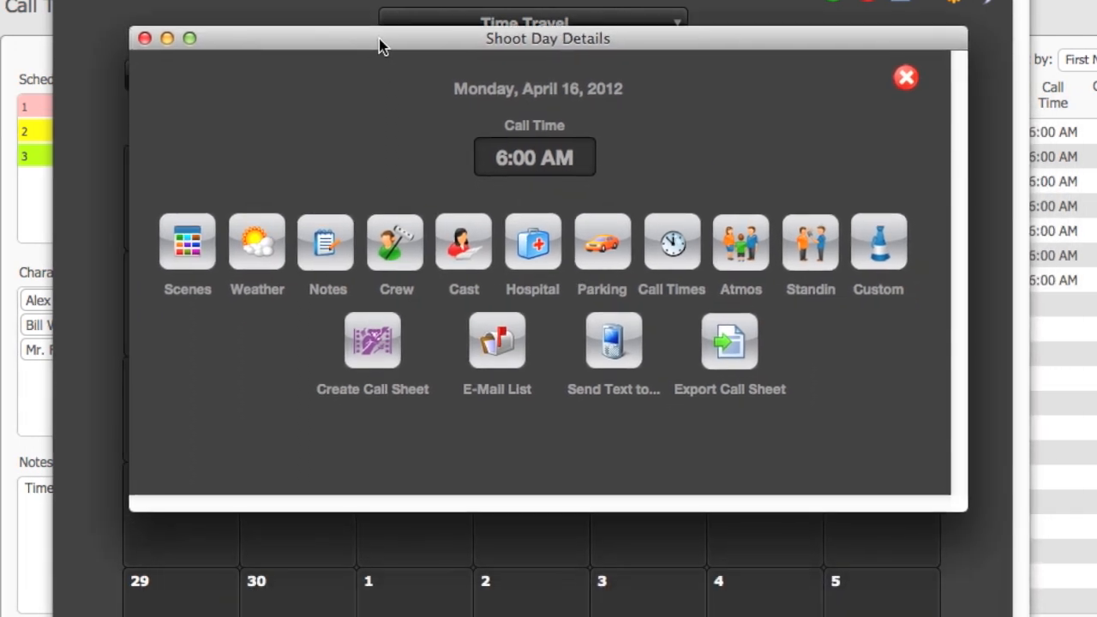
{"action": "left_click", "coordinate": [376, 348]}
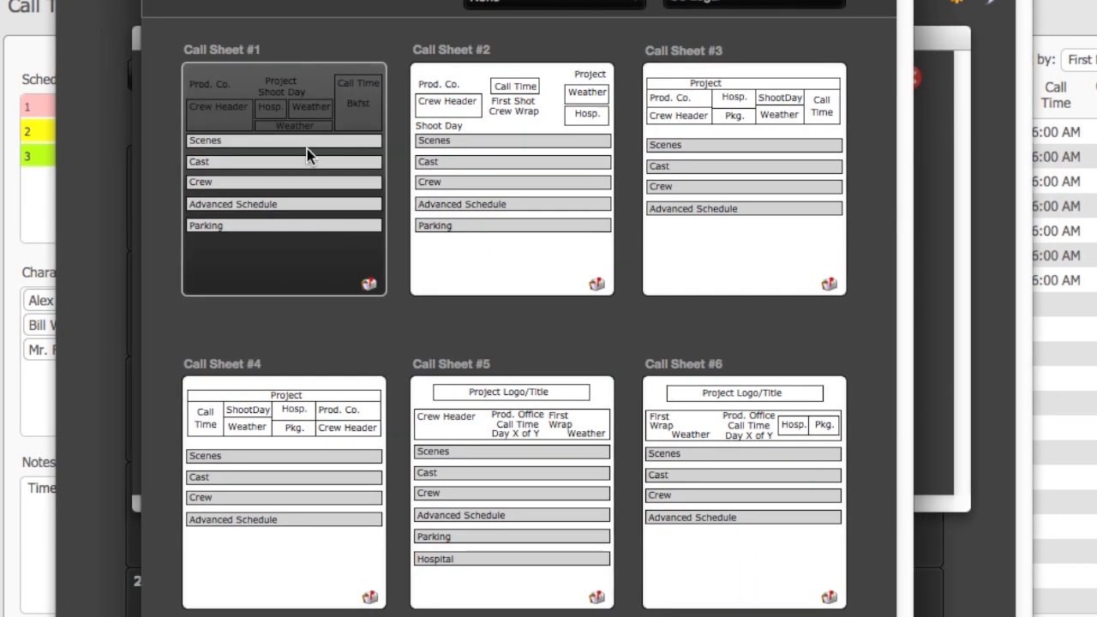
{"action": "left_click", "coordinate": [286, 165]}
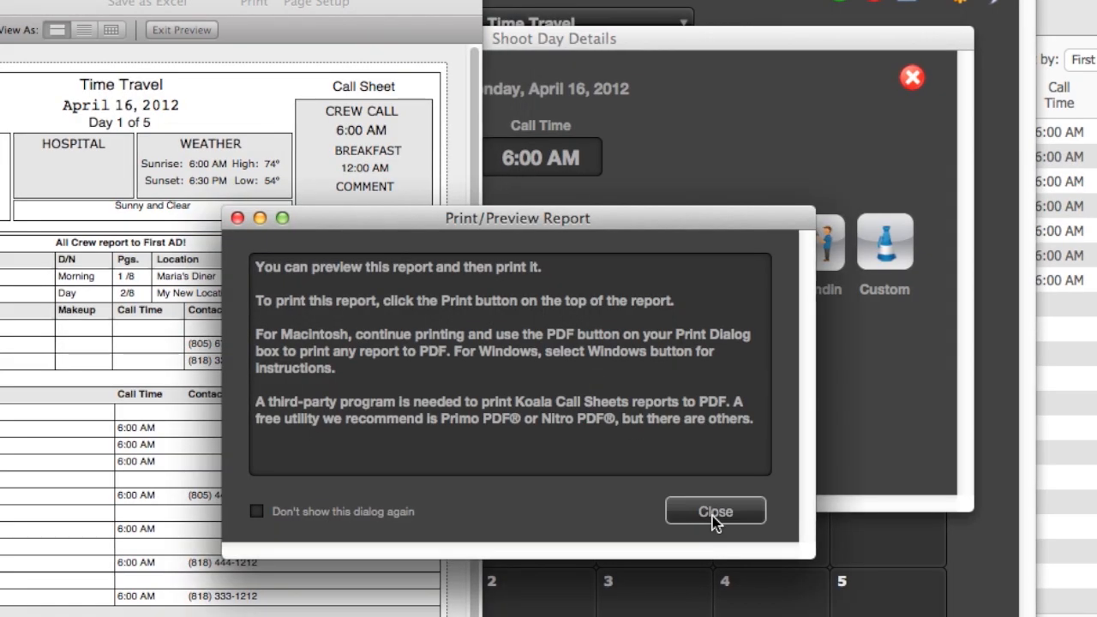
{"action": "left_click", "coordinate": [715, 512]}
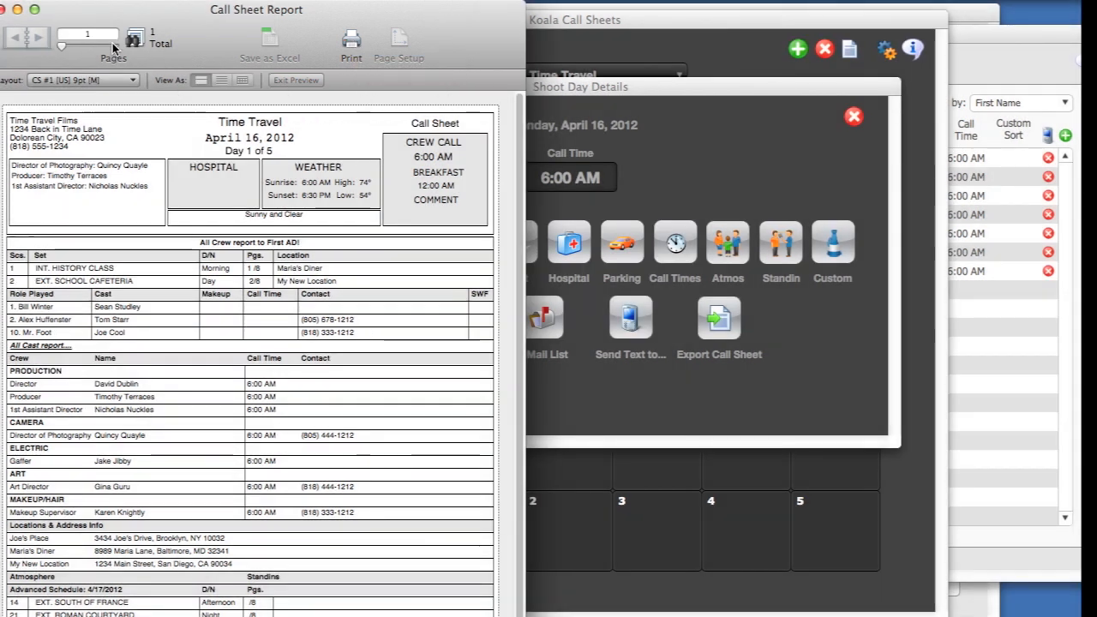
{"action": "left_click", "coordinate": [2, 11]}
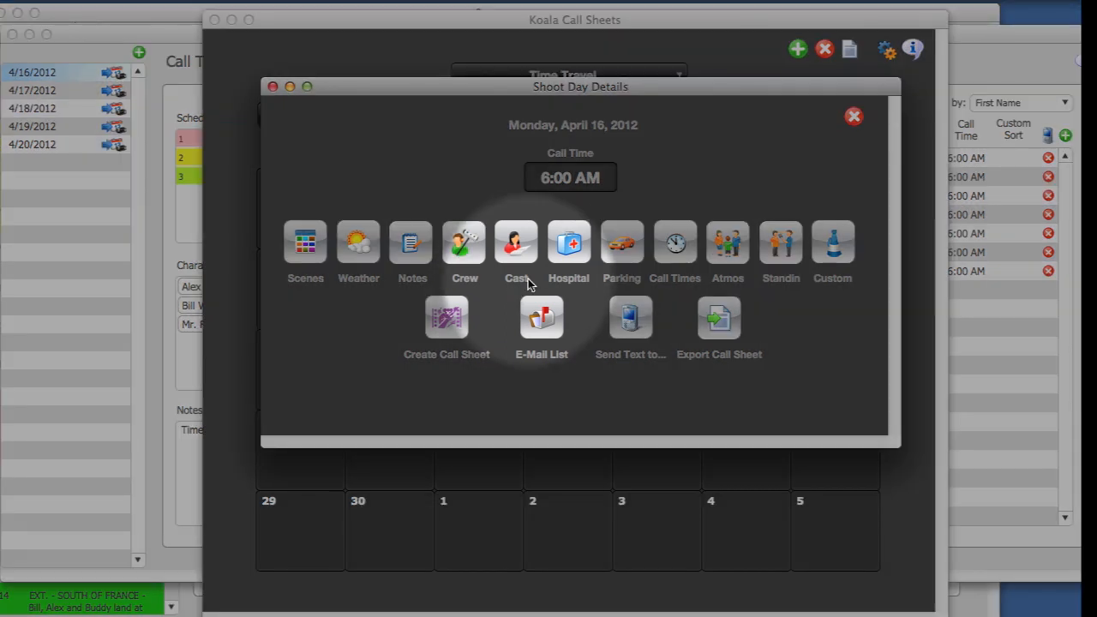
Add a hospital named Hospital A to the shoot day, enter its street address and close the hospital details.
{"action": "left_click", "coordinate": [566, 246]}
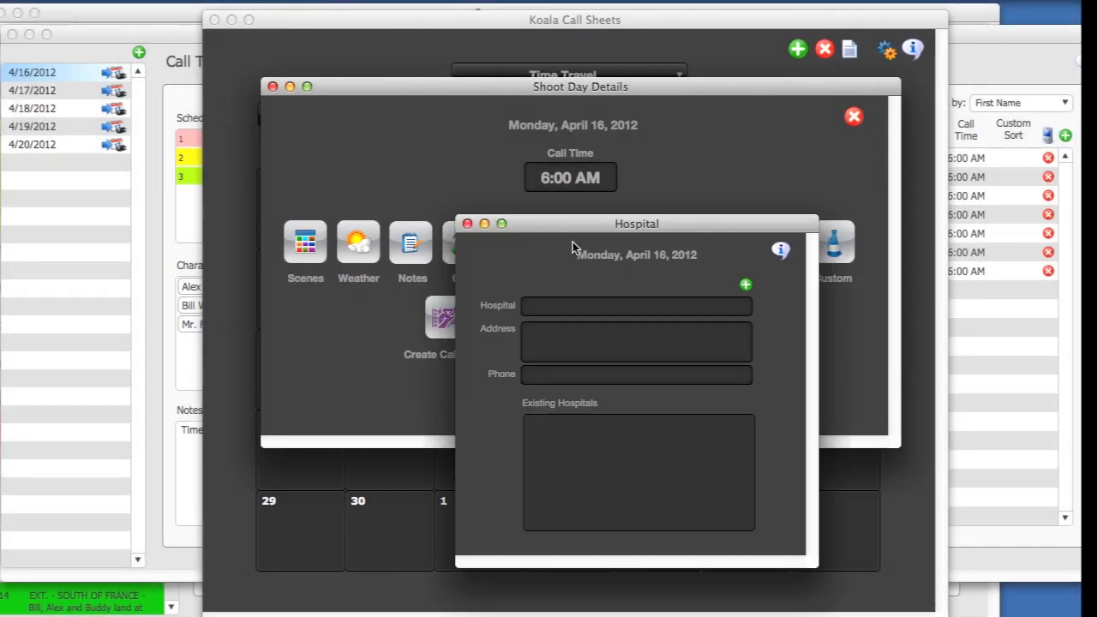
{"action": "left_click", "coordinate": [673, 169]}
{"action": "left_click_drag", "start_coordinate": [598, 187], "coordinate": [408, 196]}
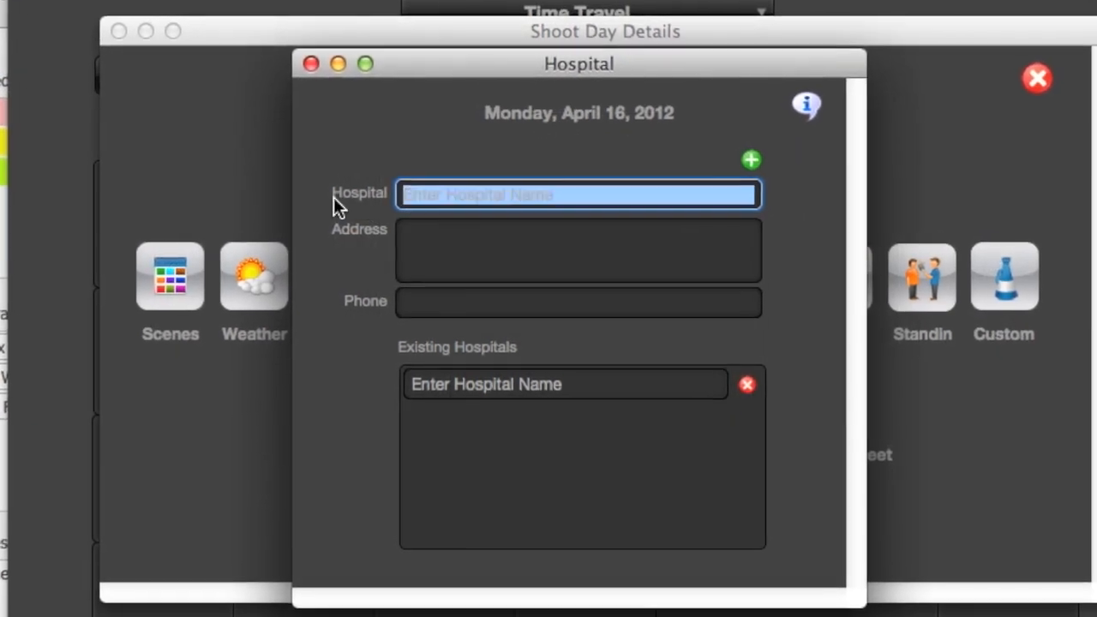
{"action": "type", "text": "Hospital A"}
{"action": "left_click", "coordinate": [422, 235]}
{"action": "type", "text": "1234 Main Street"}
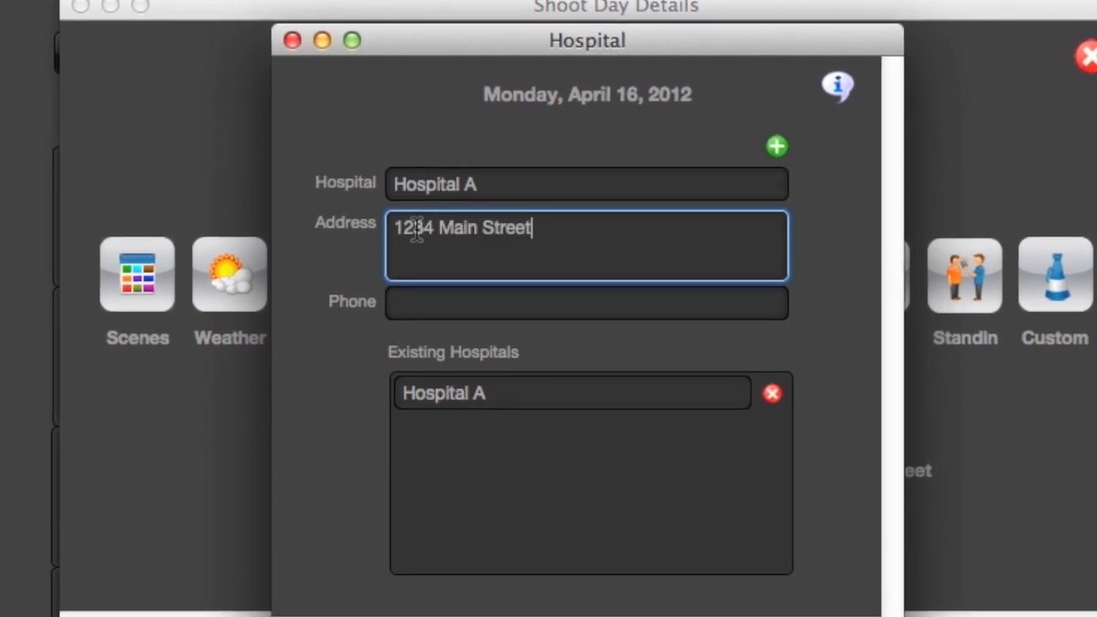
{"action": "key", "text": "Tab"}
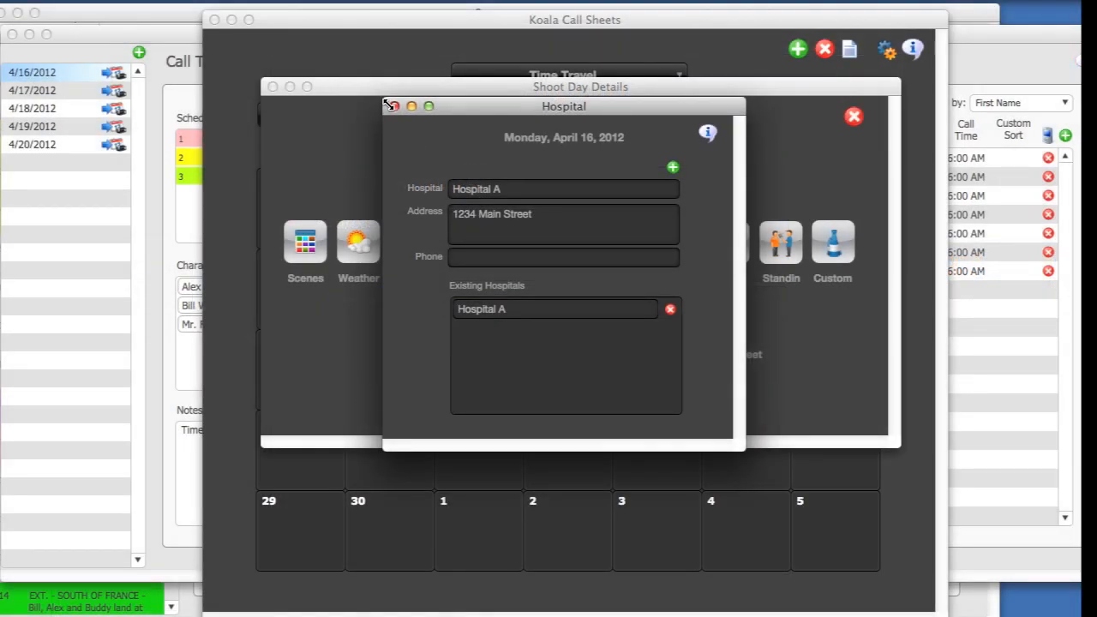
{"action": "left_click", "coordinate": [394, 107]}
Leave the shoot day details and look over the block order and print options in the call sheet preferences.
{"action": "left_click", "coordinate": [273, 88]}
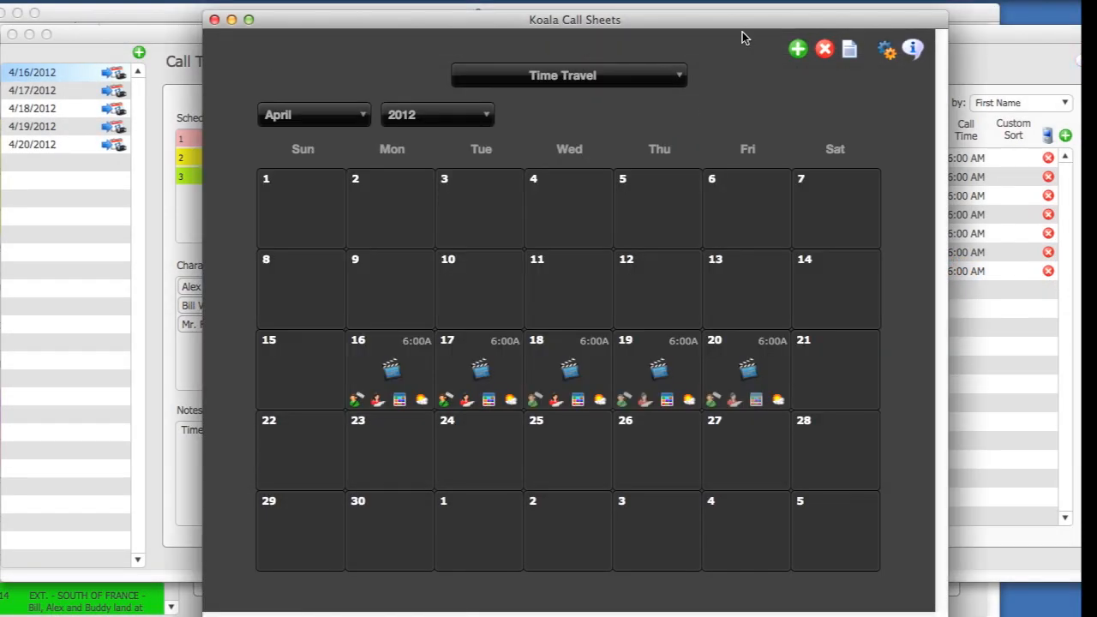
{"action": "left_click", "coordinate": [886, 49]}
{"action": "left_click_drag", "start_coordinate": [727, 69], "coordinate": [567, 31]}
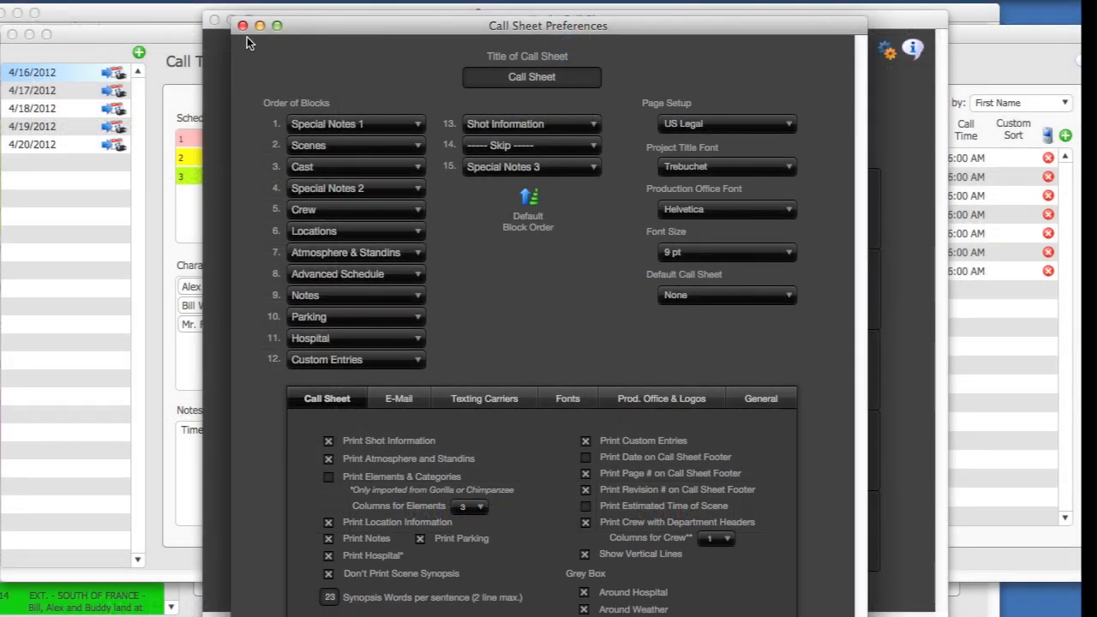
{"action": "left_click", "coordinate": [242, 26]}
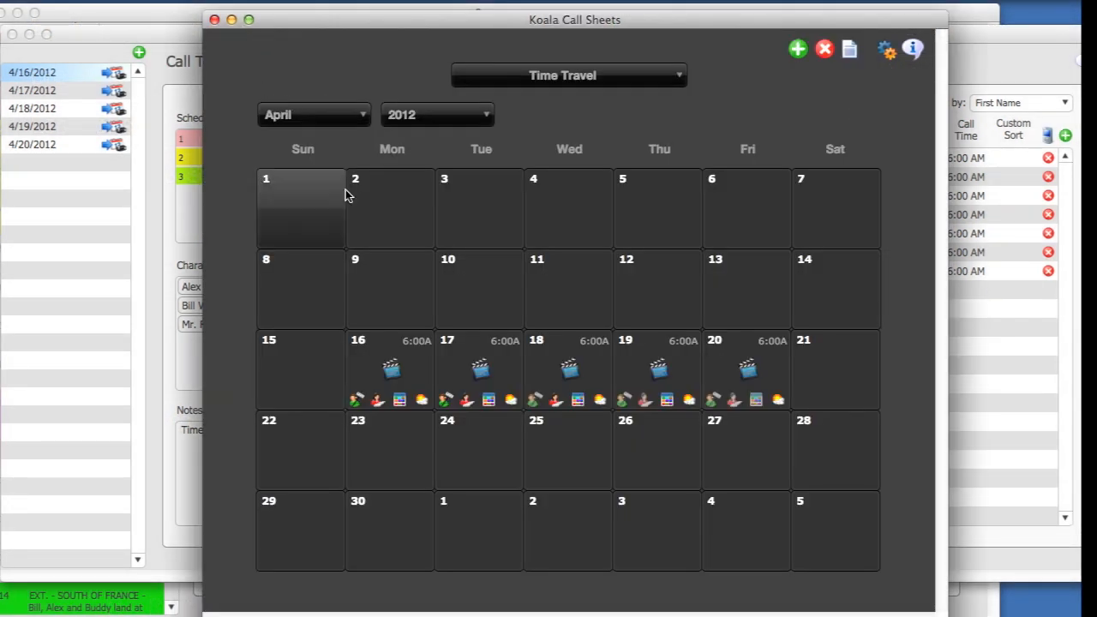
In the call times for April 16, set the breakfast time to 6:00 AM and the first shot to 6:30 AM.
{"action": "left_click", "coordinate": [385, 366]}
{"action": "left_click_drag", "start_coordinate": [680, 218], "coordinate": [565, 114]}
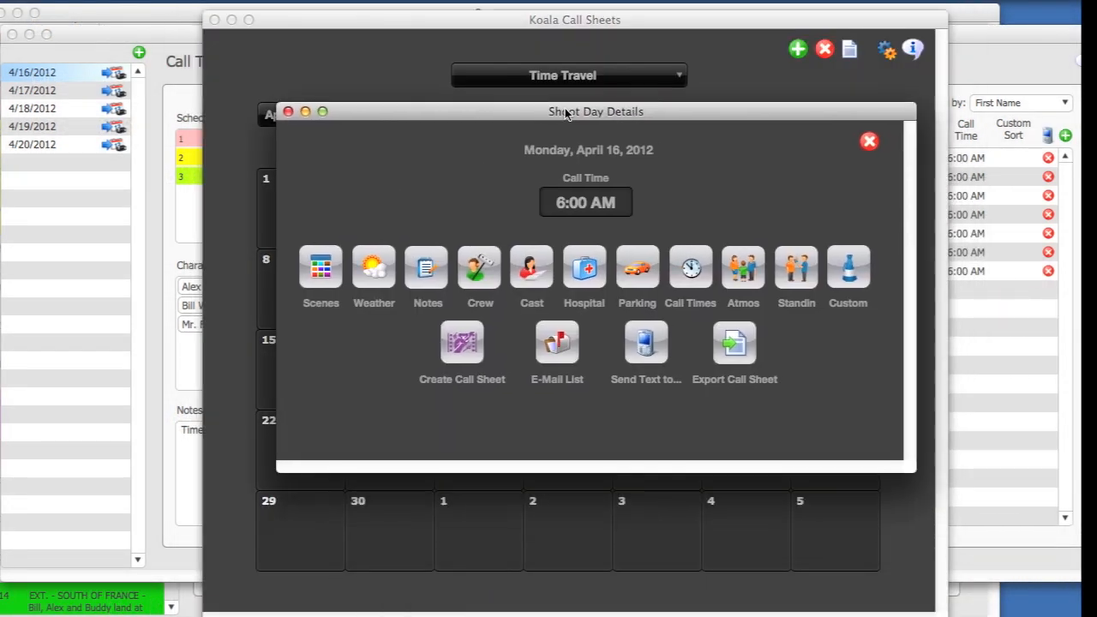
{"action": "left_click", "coordinate": [699, 283]}
{"action": "left_click_drag", "start_coordinate": [699, 281], "coordinate": [642, 99]}
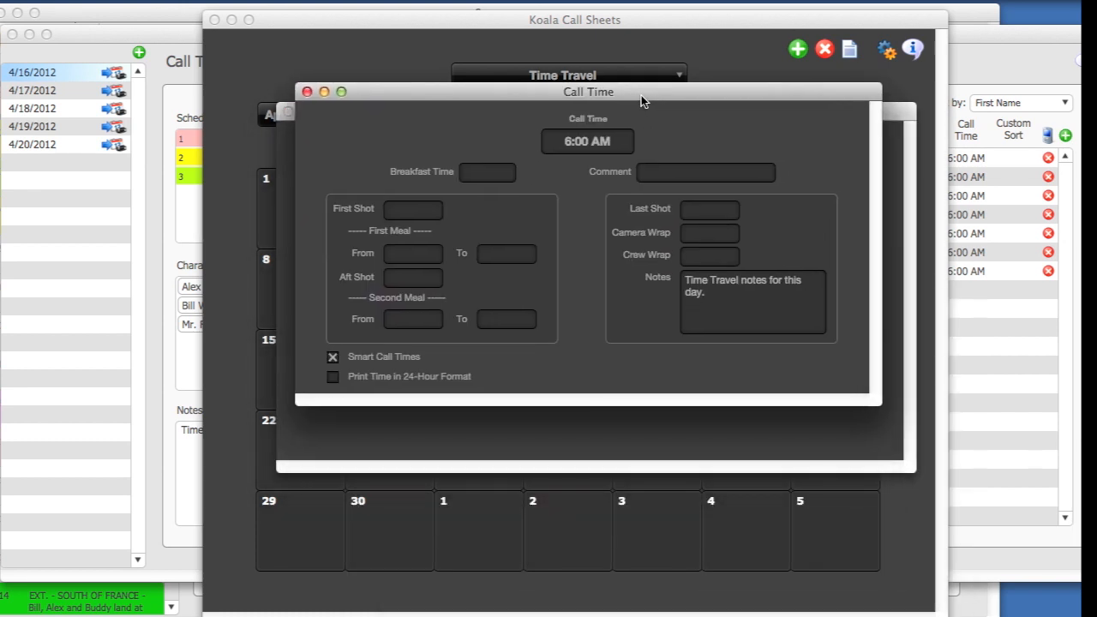
{"action": "left_click", "coordinate": [493, 172]}
{"action": "left_click", "coordinate": [491, 194]}
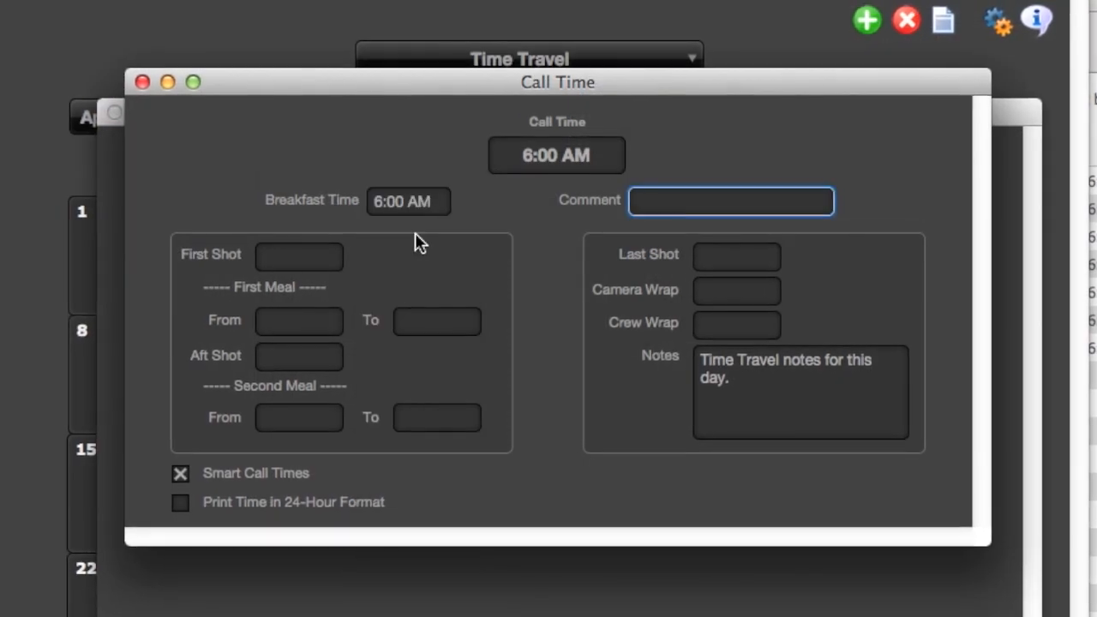
{"action": "left_click", "coordinate": [308, 259]}
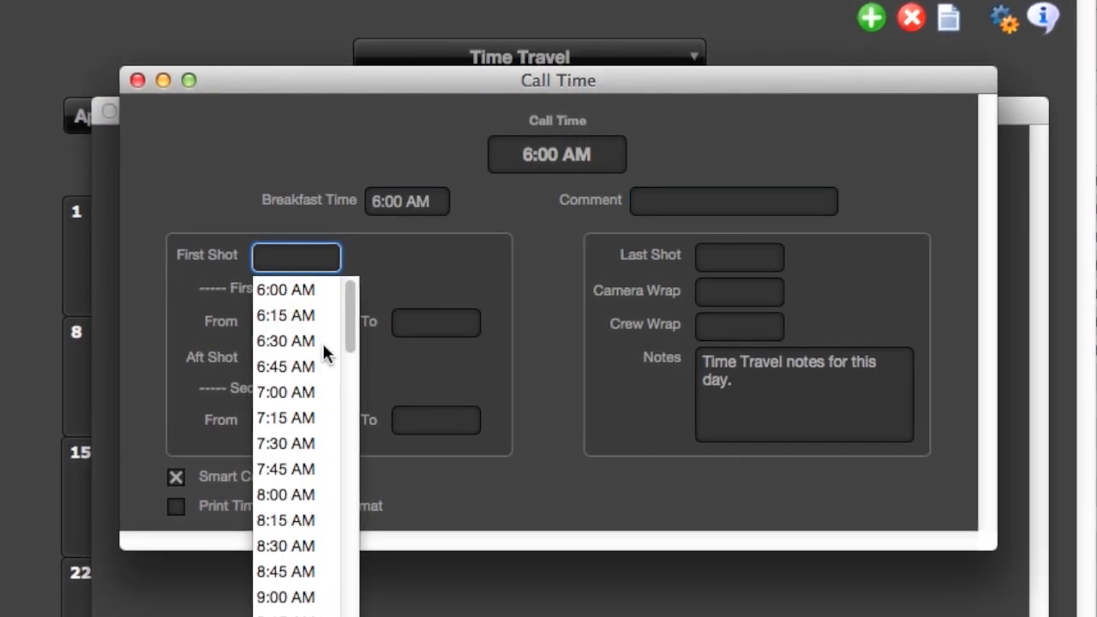
{"action": "left_click", "coordinate": [314, 342]}
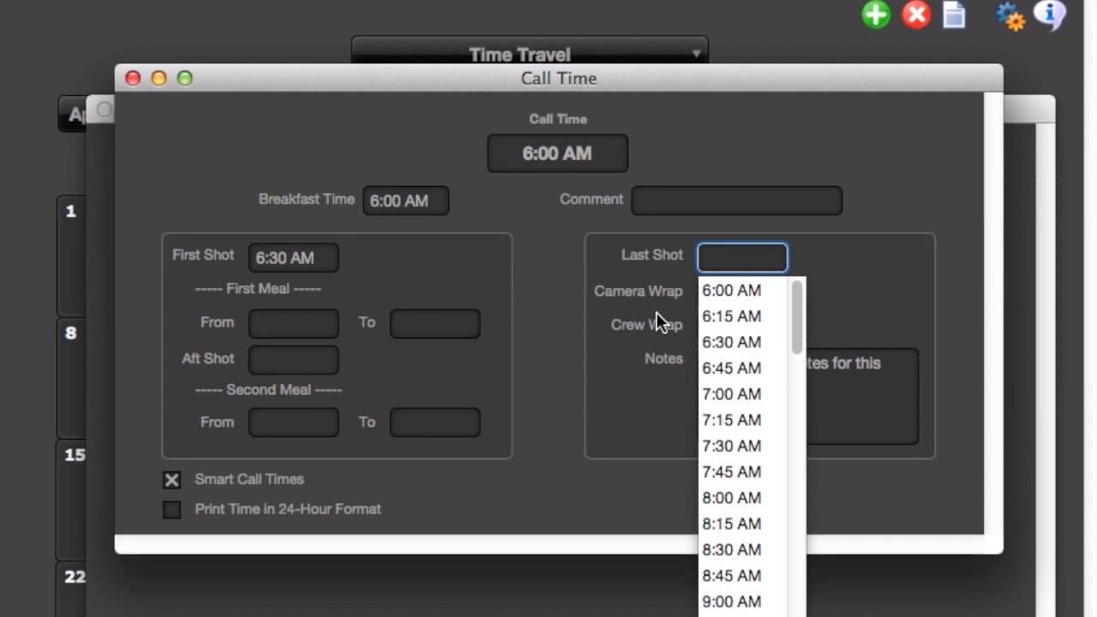
{"action": "left_click", "coordinate": [562, 313]}
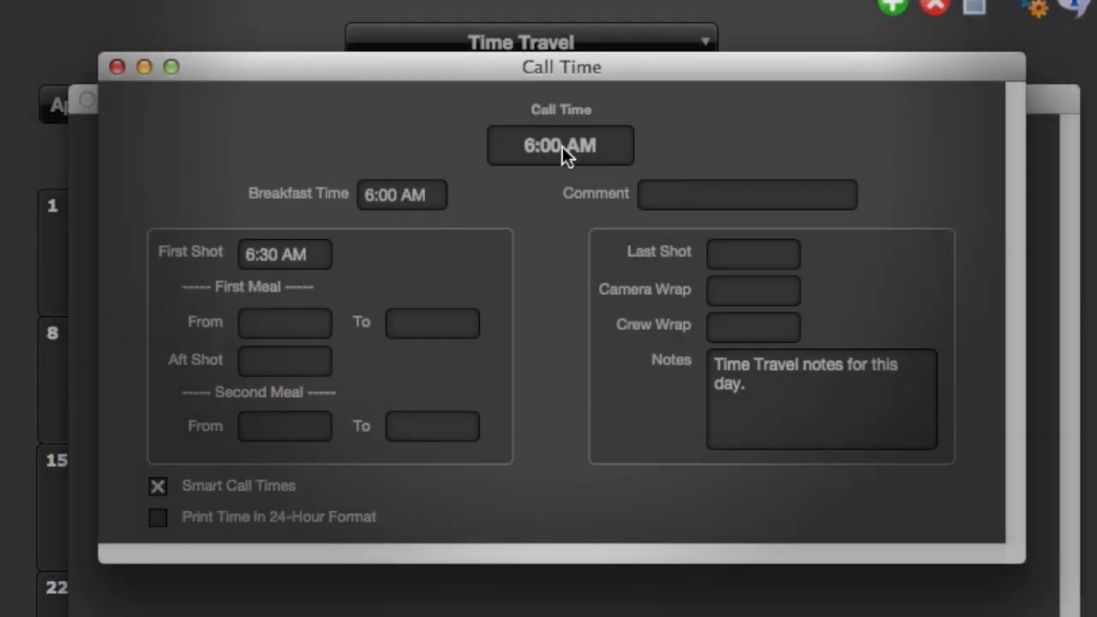
Choose 6:00 AM as the main call time with Smart Call Times enabled, and close the call times.
{"action": "left_click", "coordinate": [563, 146]}
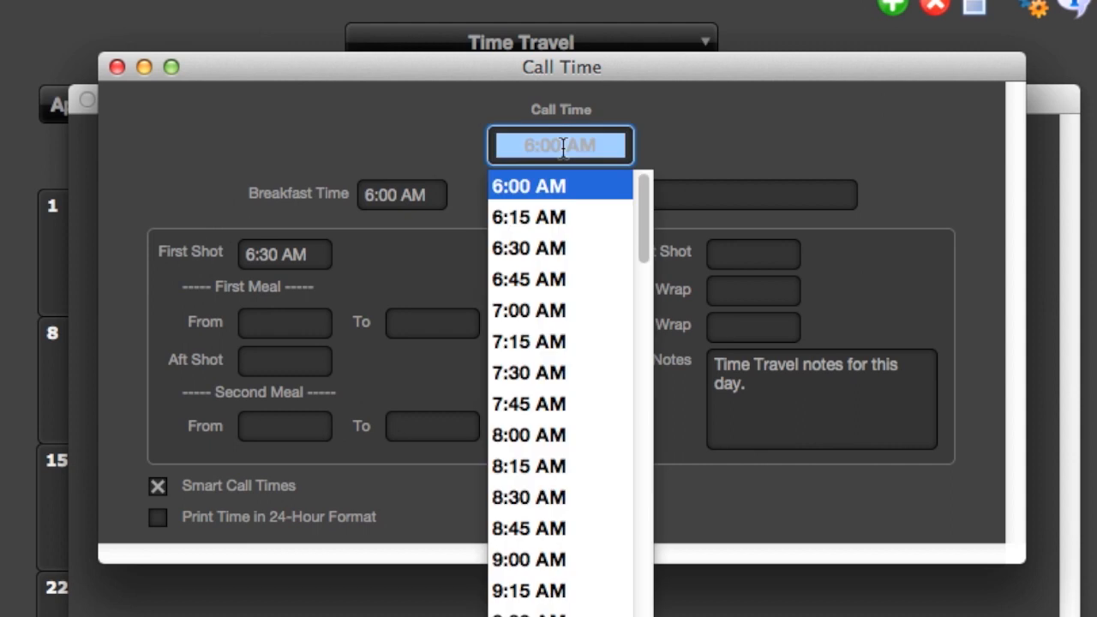
{"action": "left_click", "coordinate": [605, 187]}
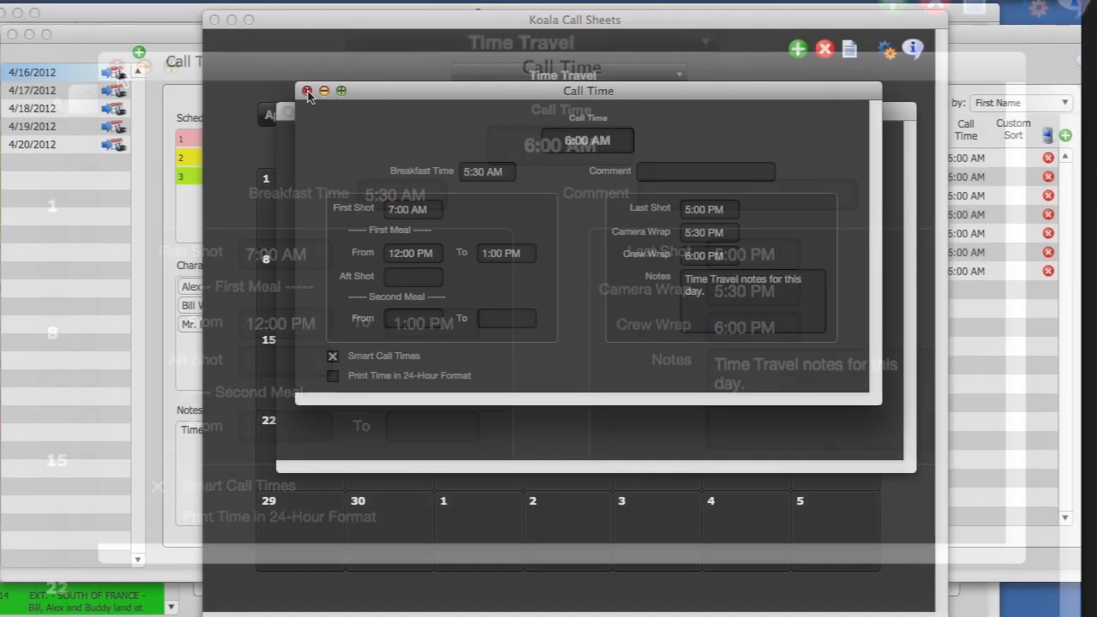
{"action": "left_click", "coordinate": [117, 66]}
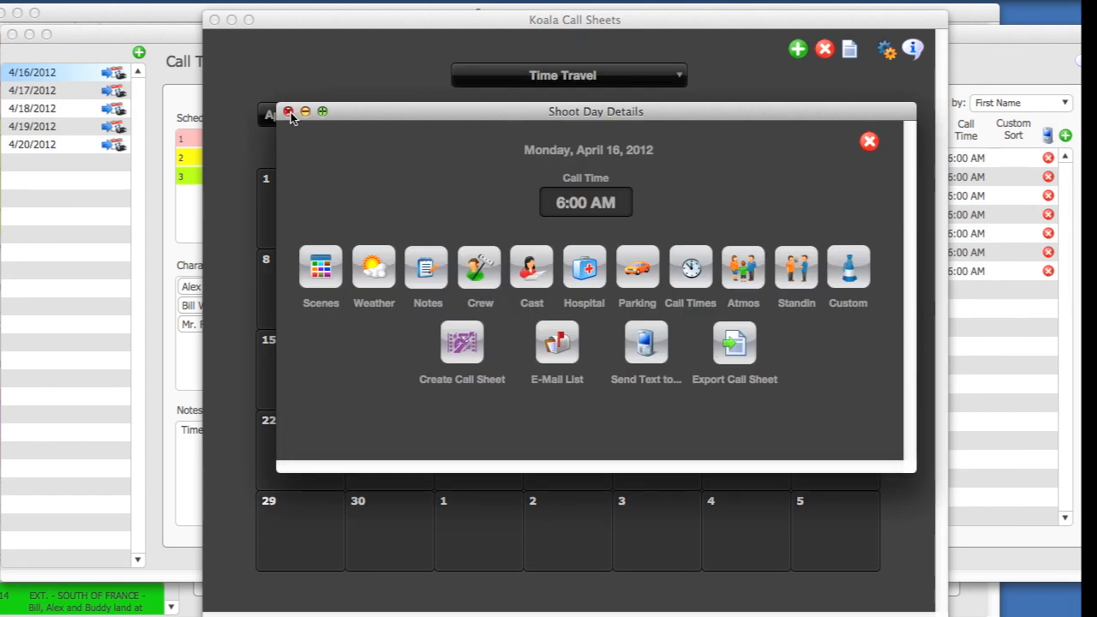
Leave the shoot day details, restore the default block order in the call sheet preferences and close them.
{"action": "left_click", "coordinate": [289, 112]}
{"action": "left_click", "coordinate": [887, 50]}
{"action": "left_click_drag", "start_coordinate": [775, 60], "coordinate": [620, 13]}
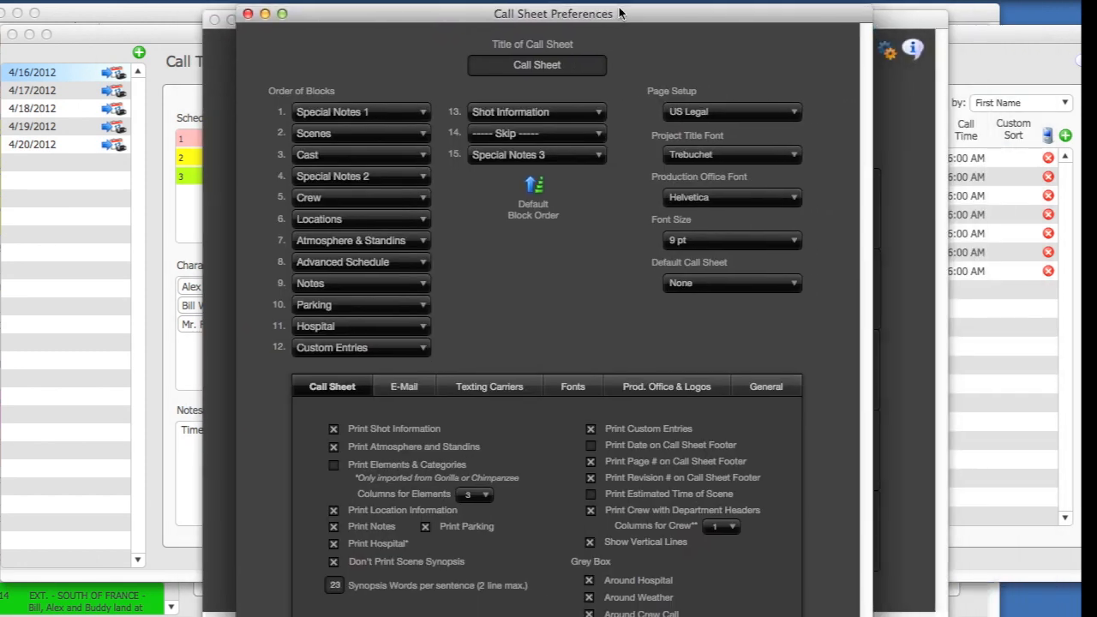
{"action": "left_click", "coordinate": [582, 114]}
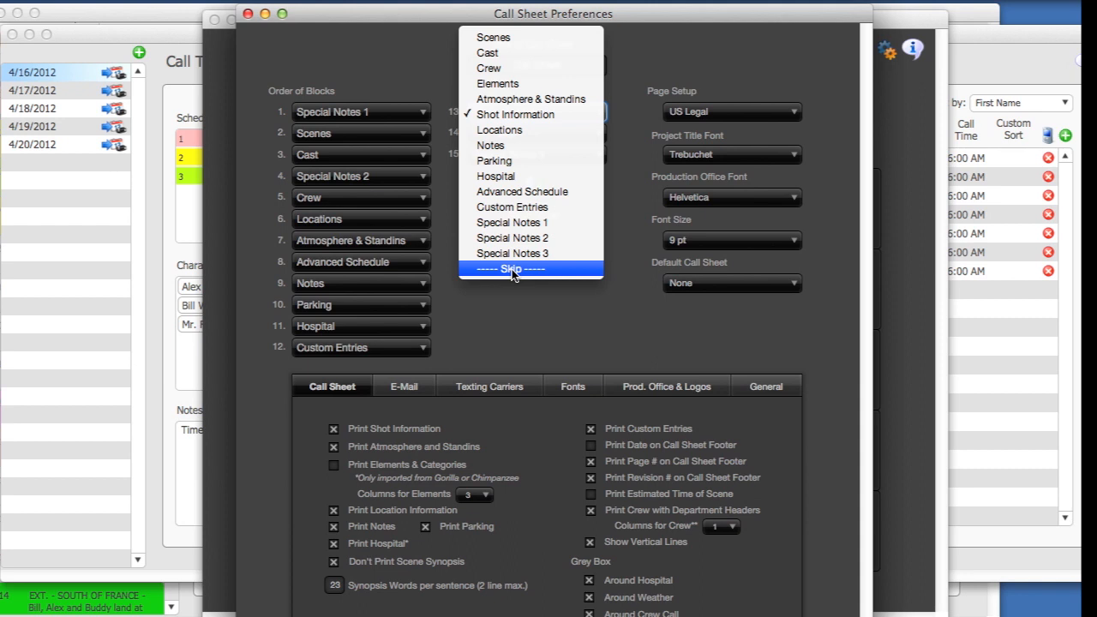
{"action": "left_click", "coordinate": [622, 273]}
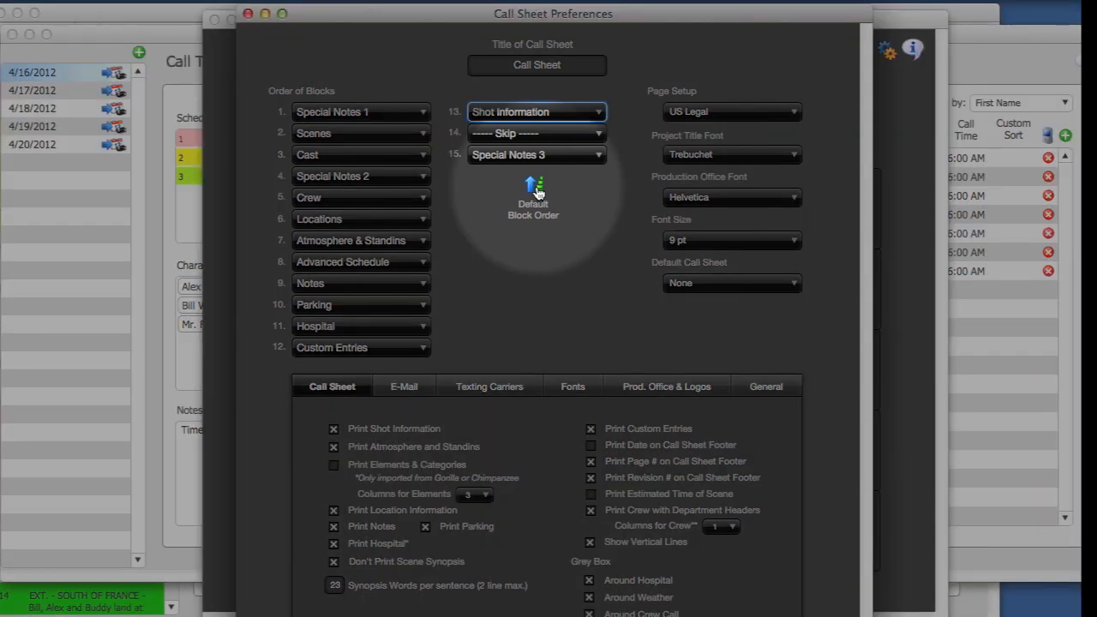
{"action": "left_click", "coordinate": [535, 187]}
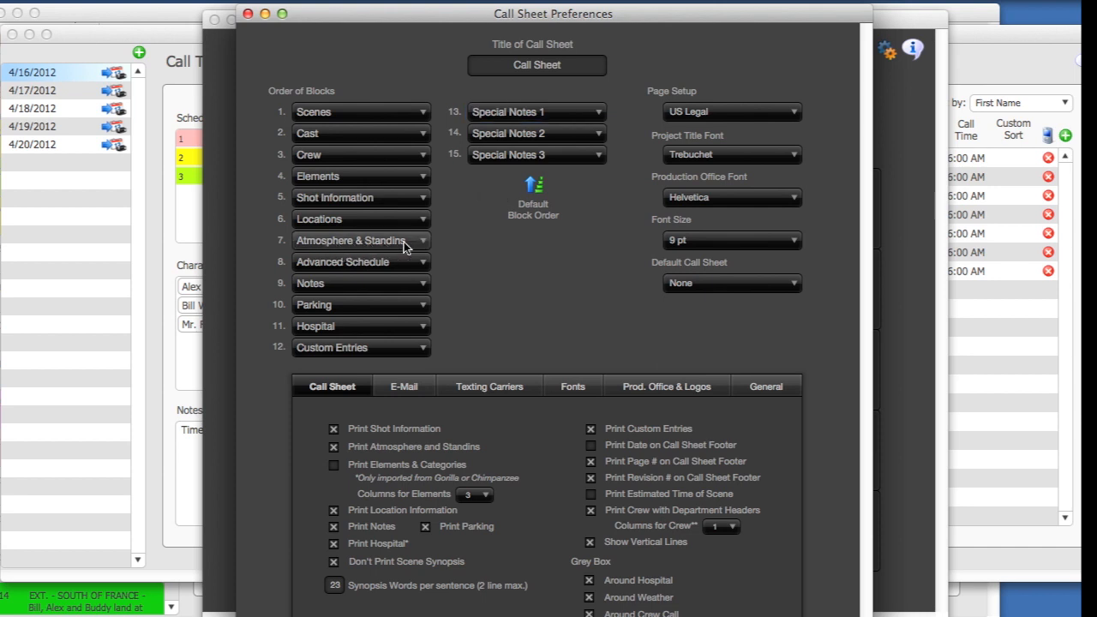
{"action": "left_click", "coordinate": [248, 15]}
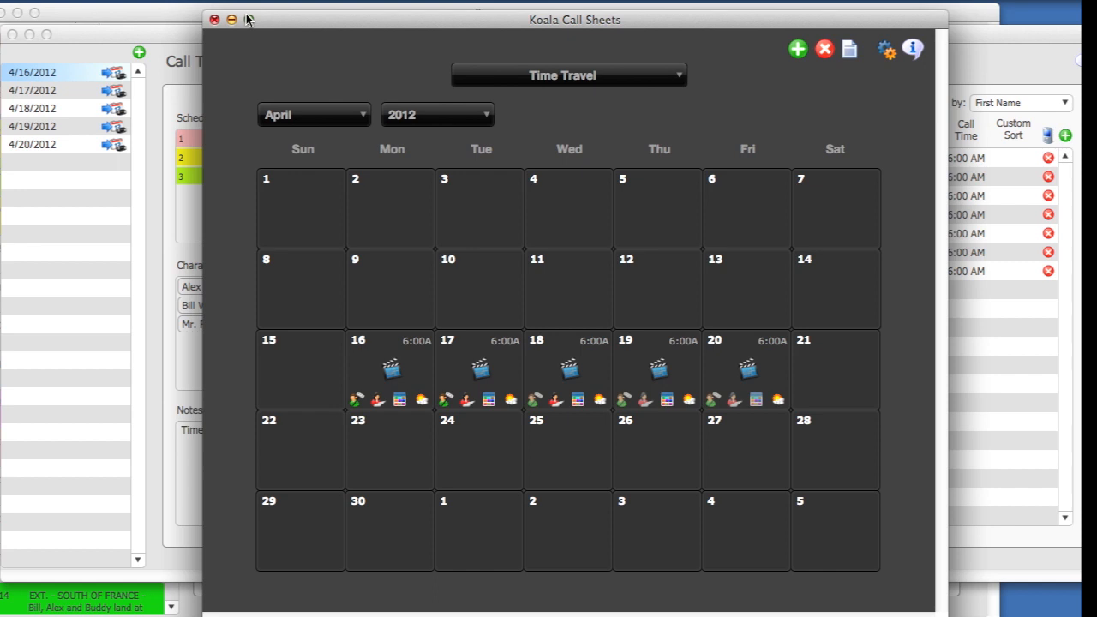
Add the atmosphere entry "Boy on Street" to April 16, scheduled for the current shoot day, with no note.
{"action": "left_click", "coordinate": [368, 345]}
{"action": "left_click_drag", "start_coordinate": [668, 226], "coordinate": [558, 90]}
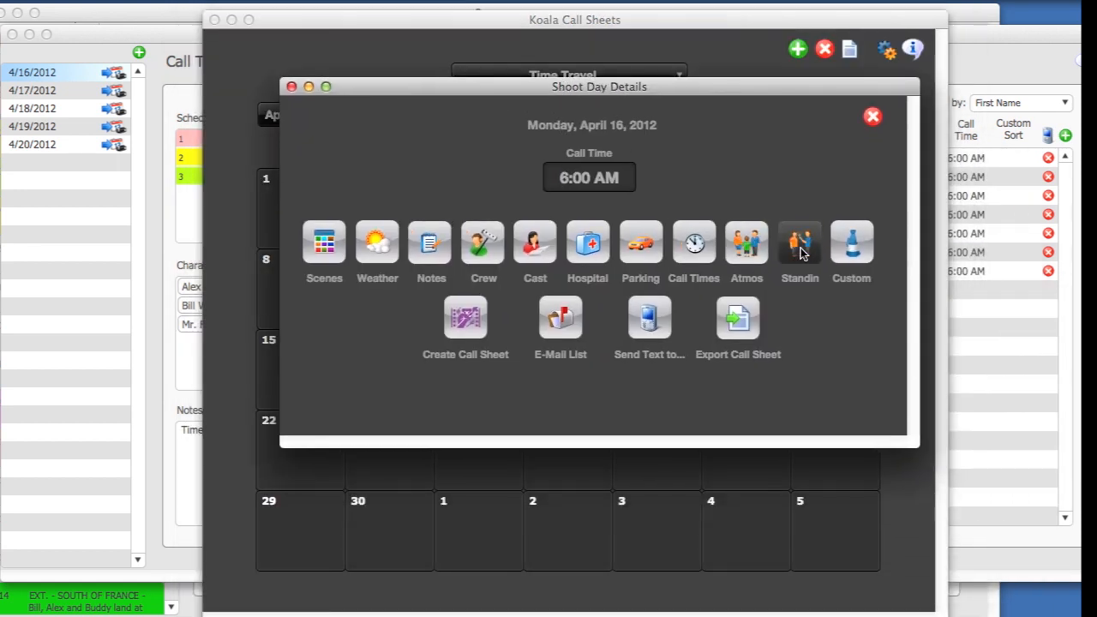
{"action": "left_click", "coordinate": [747, 244]}
{"action": "left_click_drag", "start_coordinate": [729, 143], "coordinate": [522, 25]}
{"action": "left_click", "coordinate": [815, 98]}
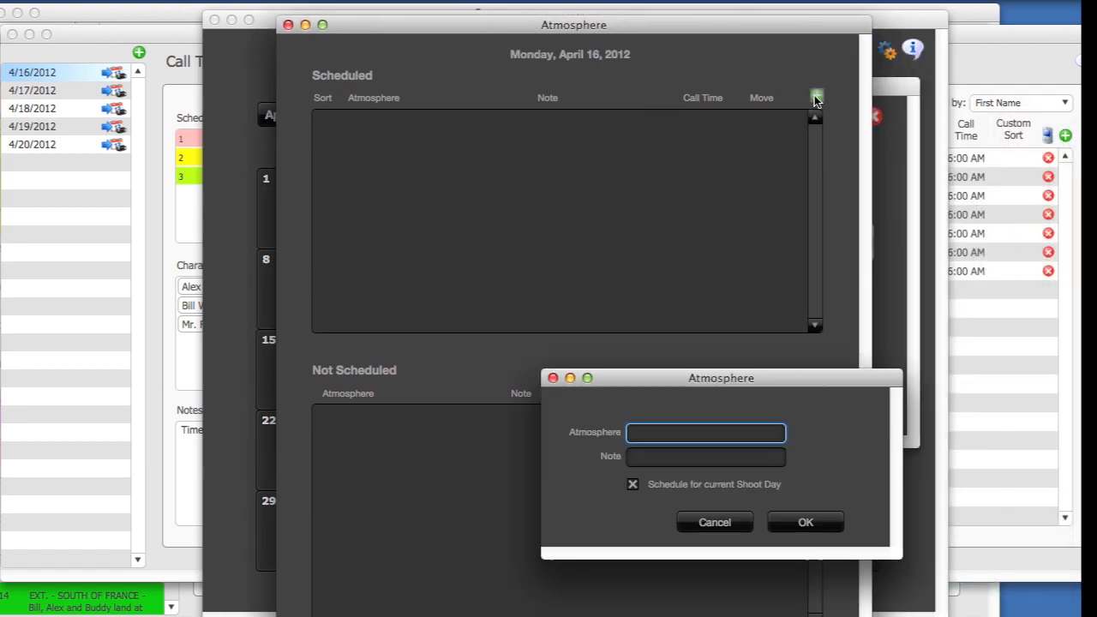
{"action": "left_click_drag", "start_coordinate": [682, 387], "coordinate": [520, 151]}
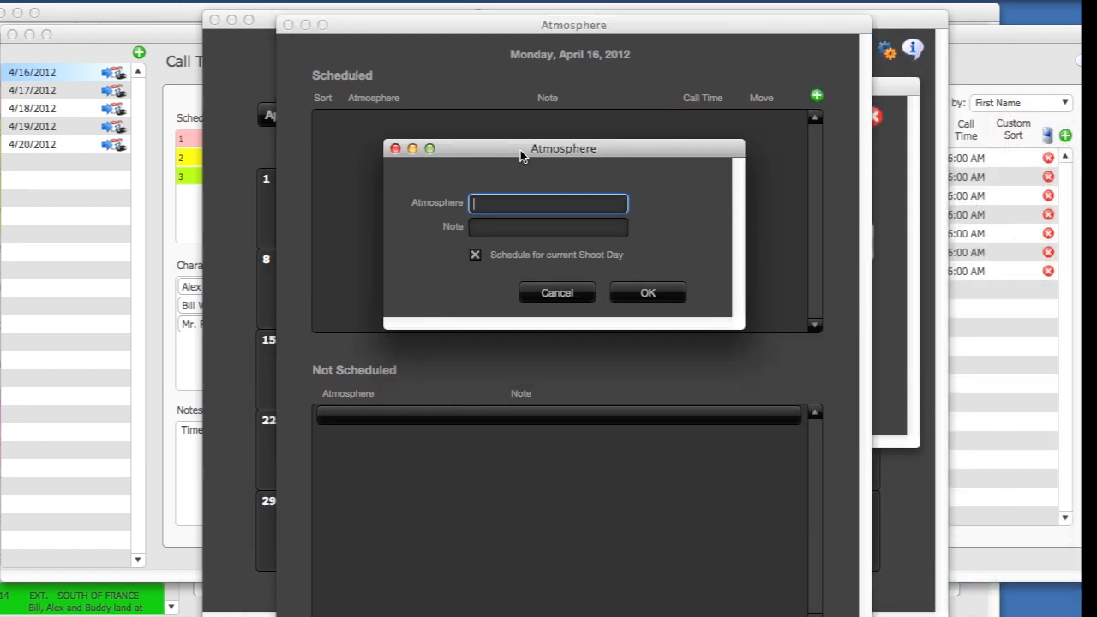
{"action": "type", "text": "Boy "}
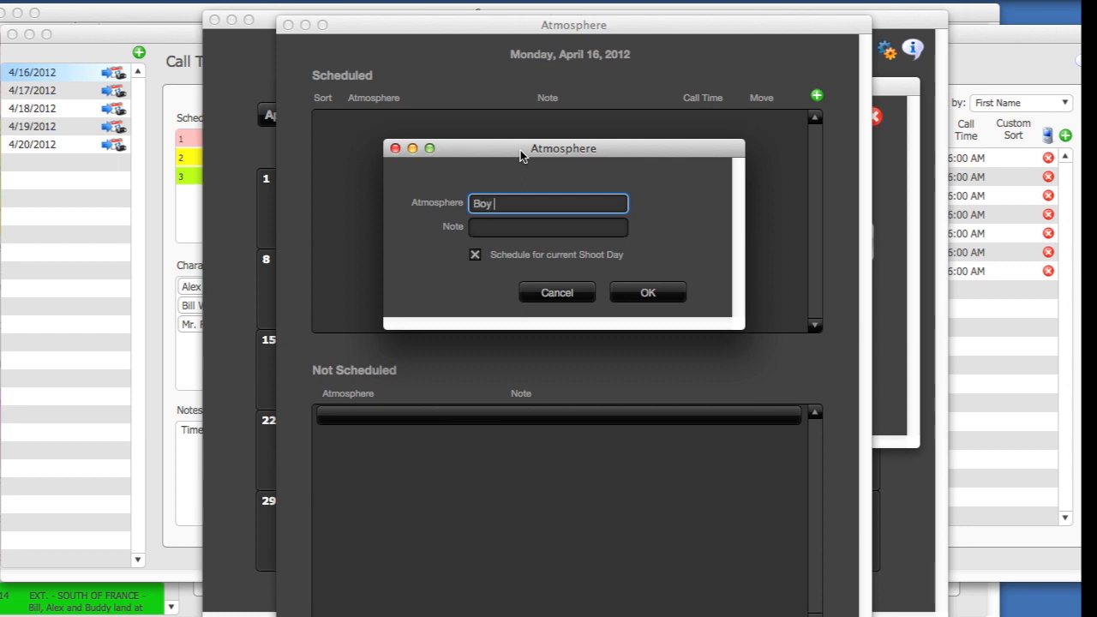
{"action": "type", "text": "on Street"}
{"action": "left_click", "coordinate": [510, 226]}
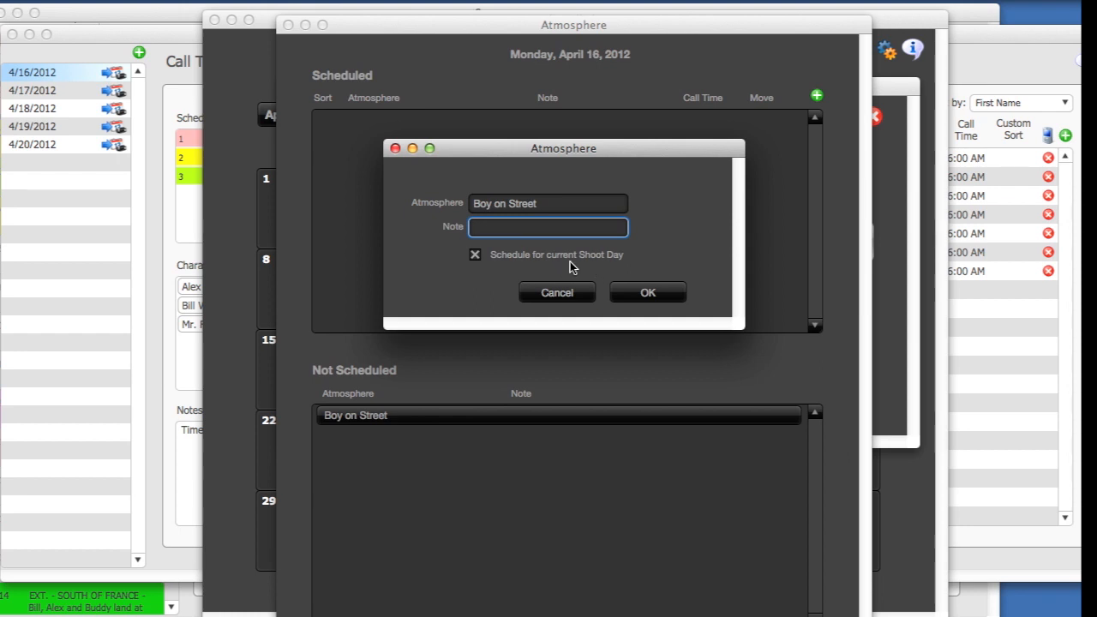
{"action": "left_click", "coordinate": [647, 293]}
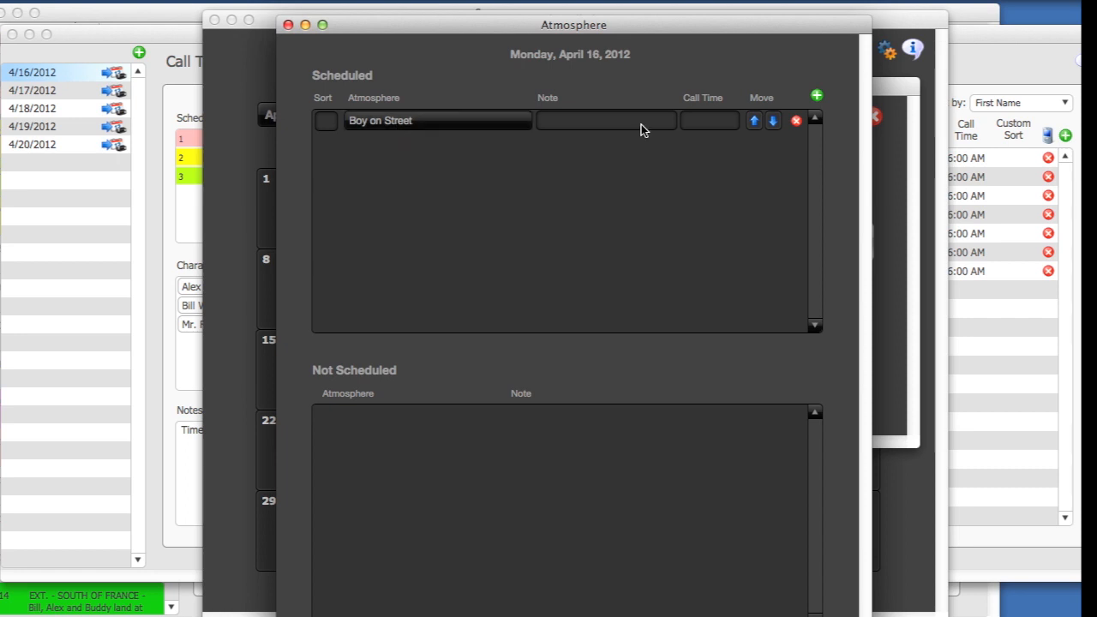
Give the Boy on Street entry a call time and sort number 1, and close the atmosphere list.
{"action": "left_click", "coordinate": [682, 122]}
{"action": "left_click", "coordinate": [703, 176]}
{"action": "type", "text": "1"}
{"action": "left_click", "coordinate": [452, 78]}
{"action": "left_click", "coordinate": [288, 24]}
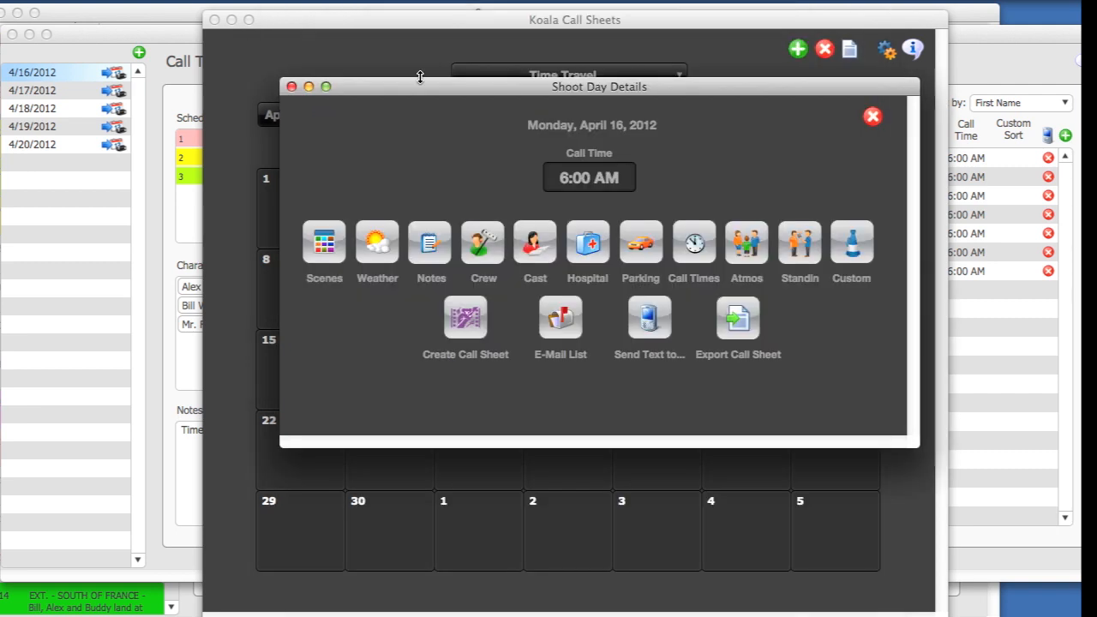
Add a stand-in to April 16 by full name, assigned to a cast member and scheduled for the current shoot day.
{"action": "left_click", "coordinate": [800, 249]}
{"action": "left_click_drag", "start_coordinate": [794, 137], "coordinate": [590, 28]}
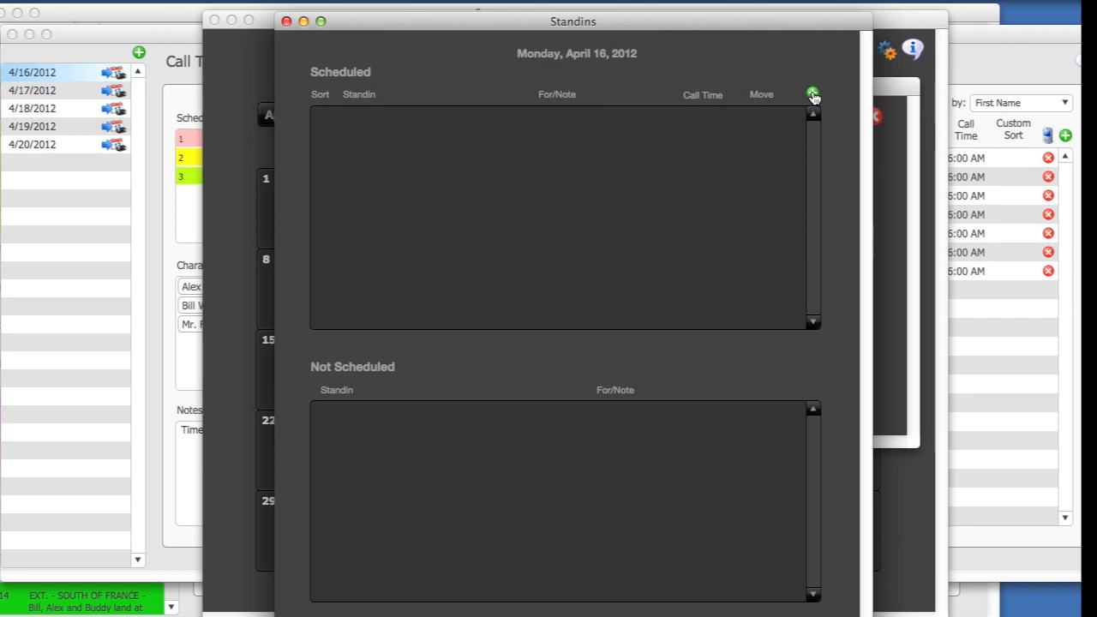
{"action": "left_click", "coordinate": [813, 93]}
{"action": "left_click_drag", "start_coordinate": [842, 381], "coordinate": [640, 139]}
{"action": "type", "text": "Paul"}
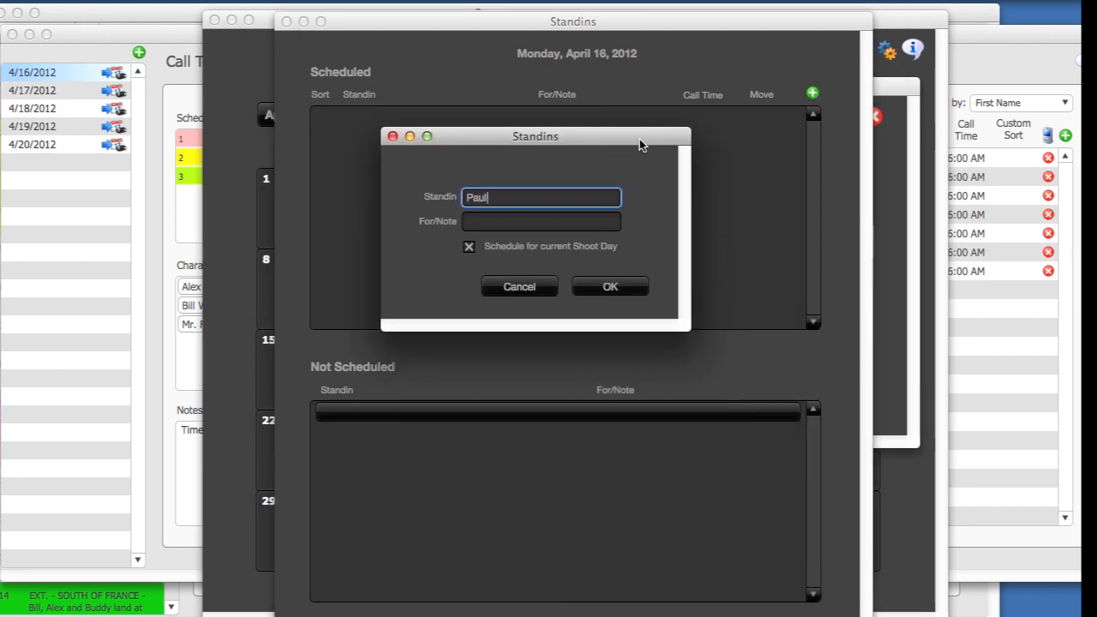
{"action": "type", "text": " Smith"}
{"action": "left_click", "coordinate": [486, 222]}
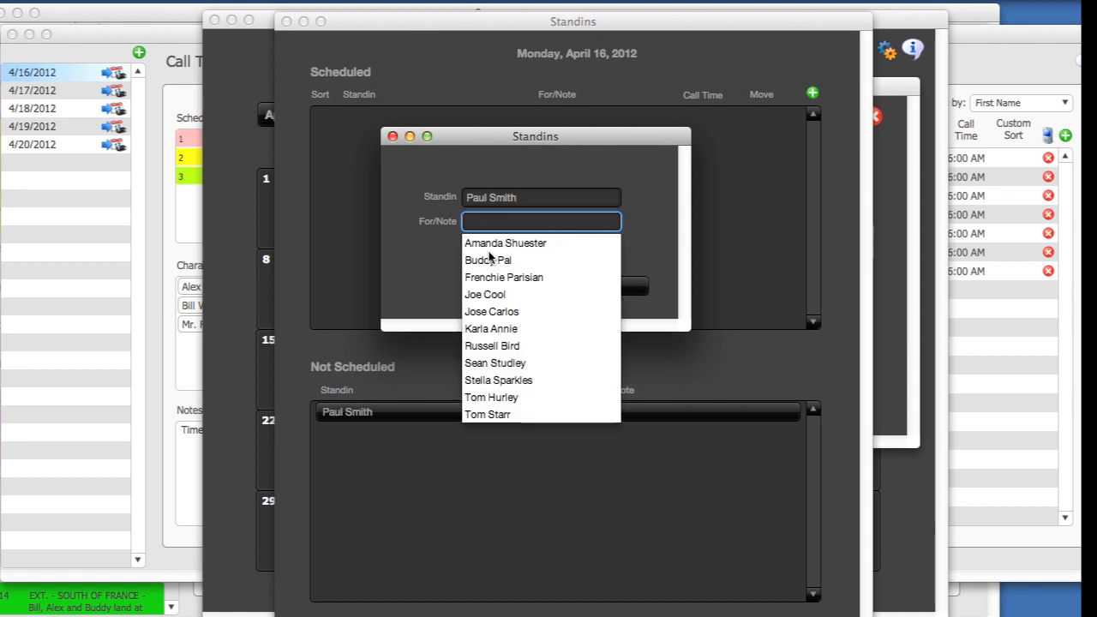
{"action": "left_click", "coordinate": [489, 264]}
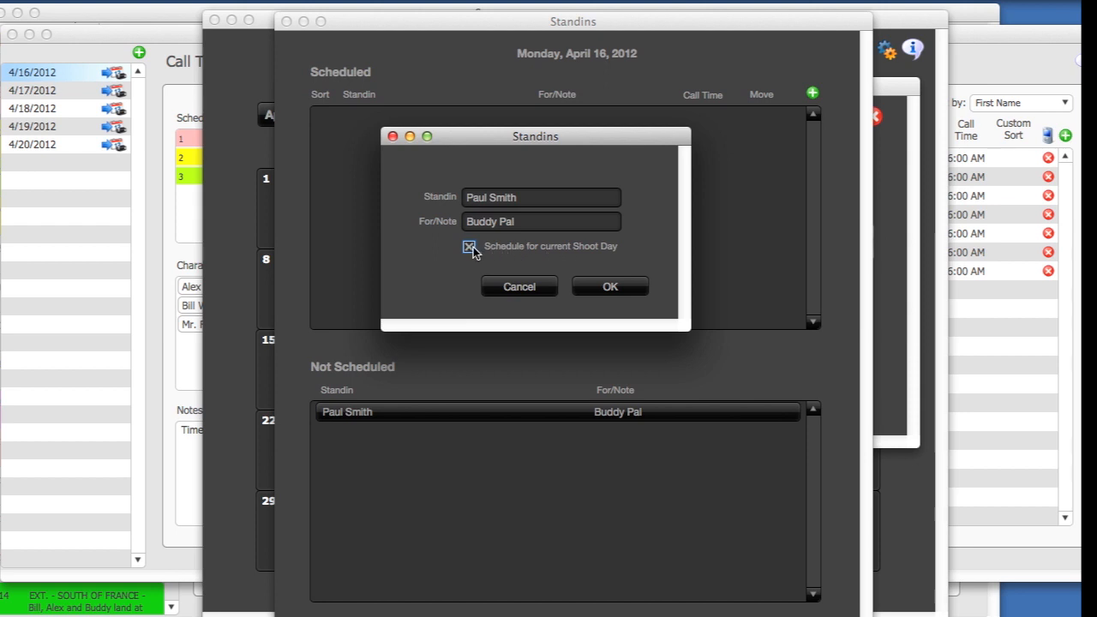
{"action": "left_click", "coordinate": [609, 286]}
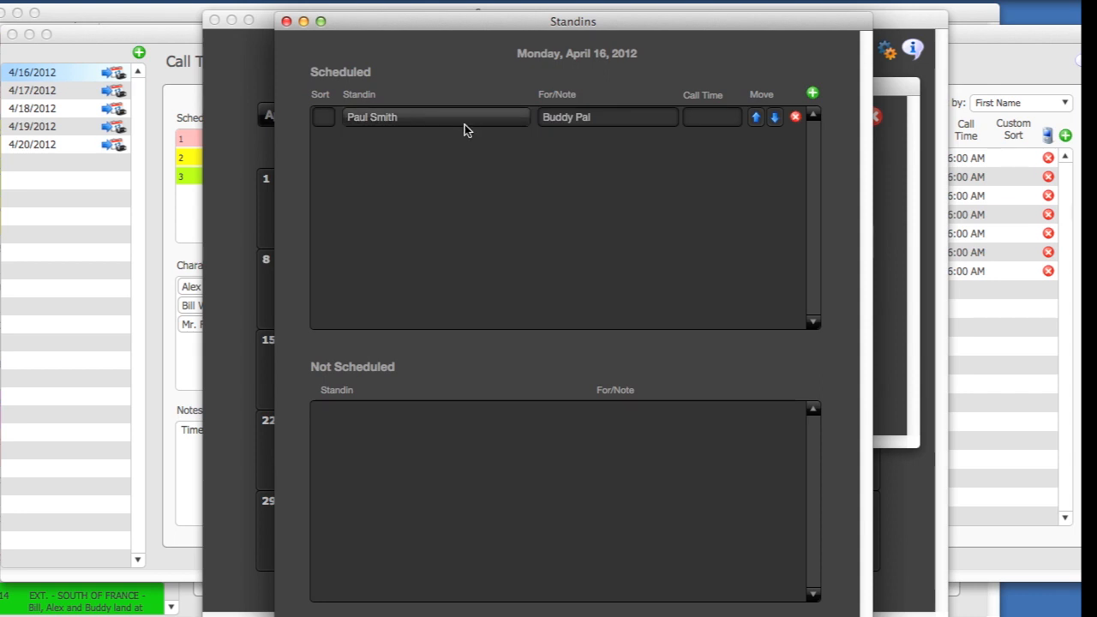
Give the scheduled stand-in a 7:30 AM call time and sort number 1, and close the stand-in list.
{"action": "left_click", "coordinate": [696, 123]}
{"action": "left_click", "coordinate": [706, 242]}
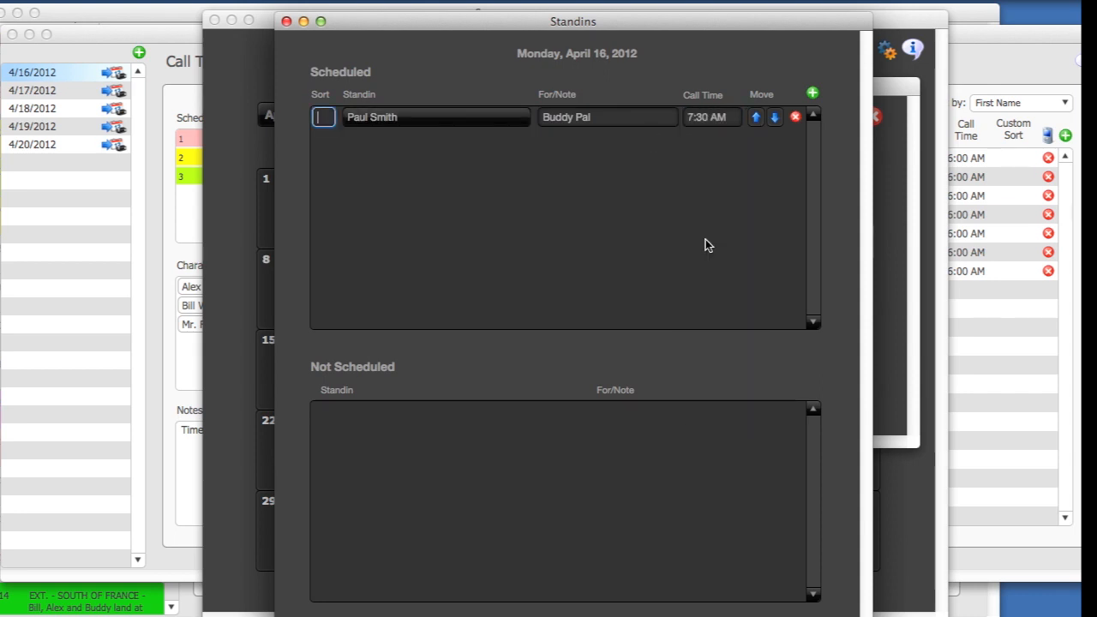
{"action": "type", "text": "1"}
{"action": "left_click", "coordinate": [451, 82]}
{"action": "left_click", "coordinate": [287, 21]}
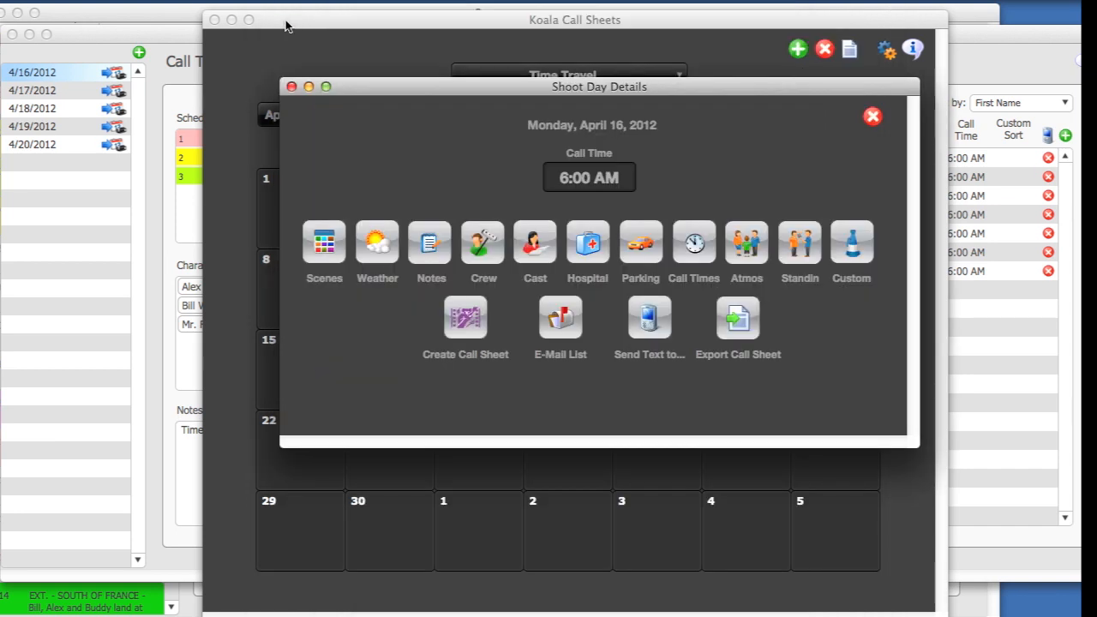
Preview the April 16 call sheet using the Call Sheet #1 template and dismiss the printing information.
{"action": "left_click", "coordinate": [467, 317]}
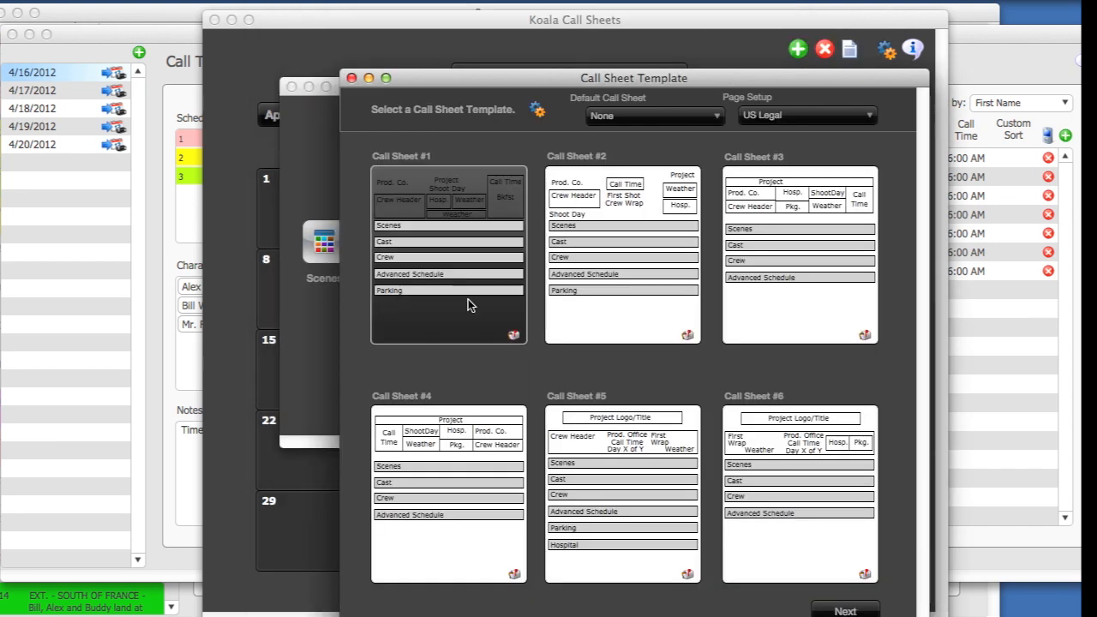
{"action": "double_click", "coordinate": [455, 248]}
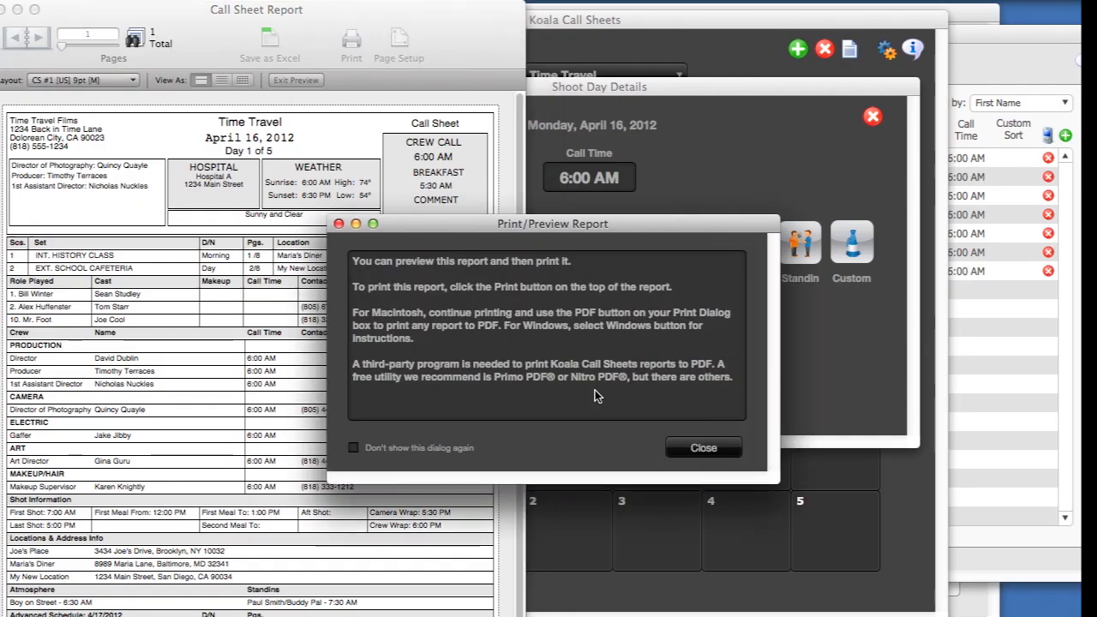
{"action": "left_click", "coordinate": [699, 446]}
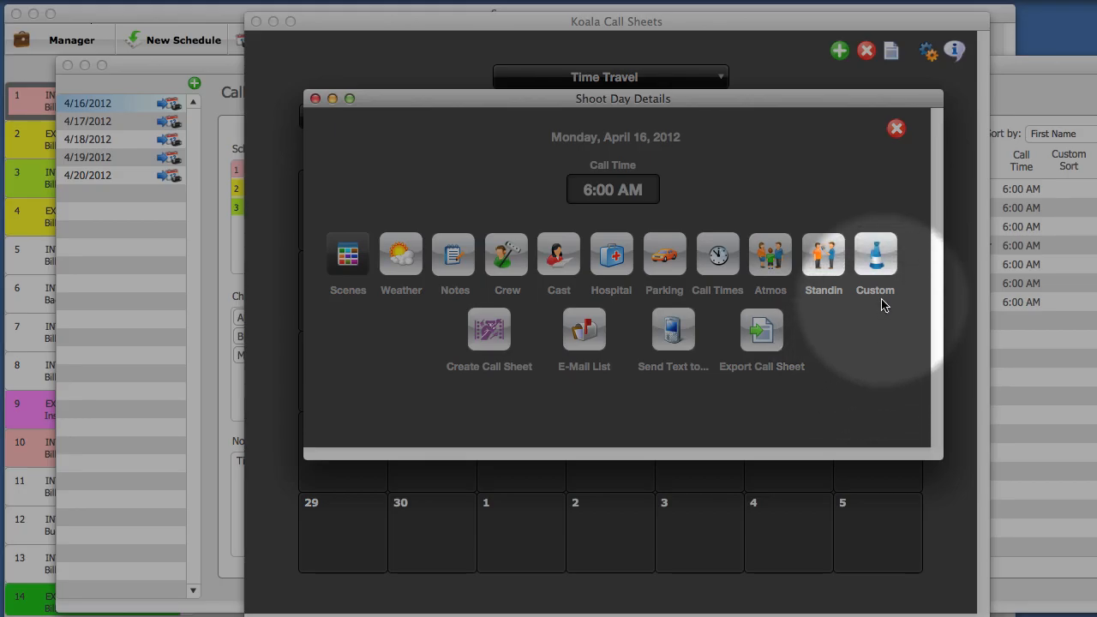
Open the custom call sheet entries for April 16 and dismiss the introduction to custom entries.
{"action": "left_click", "coordinate": [885, 272]}
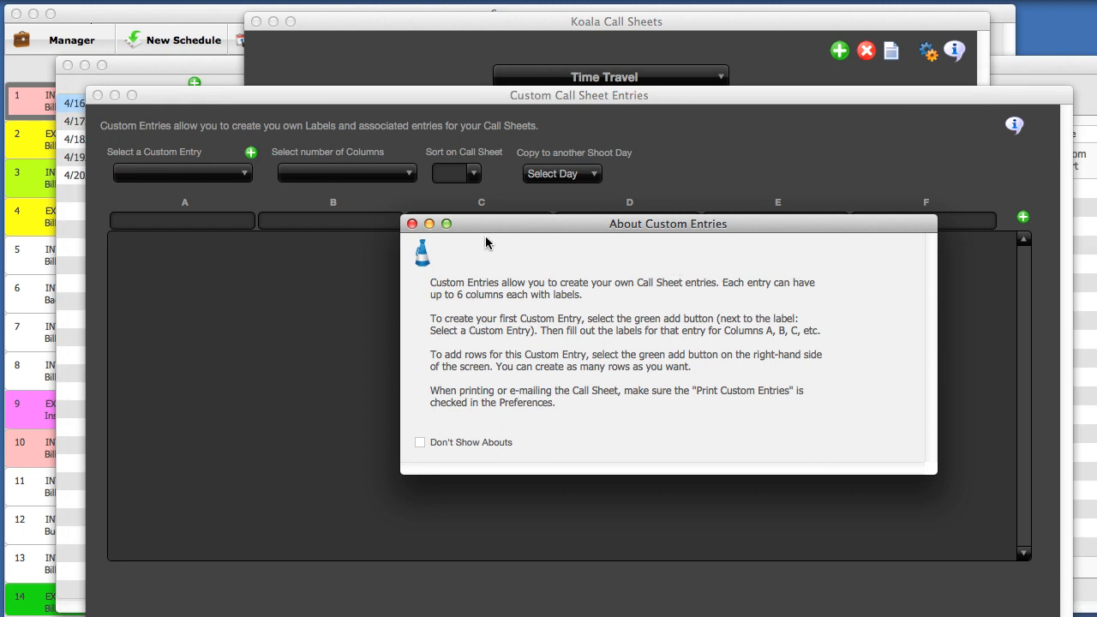
{"action": "left_click_drag", "start_coordinate": [470, 226], "coordinate": [452, 206]}
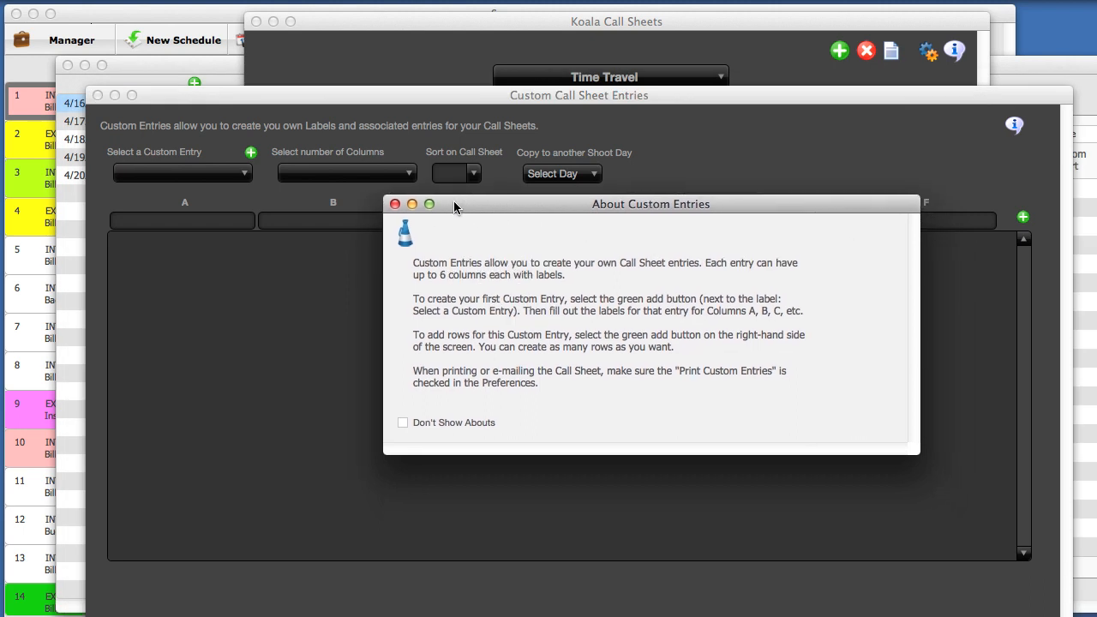
{"action": "left_click", "coordinate": [395, 204]}
{"action": "left_click_drag", "start_coordinate": [439, 102], "coordinate": [411, 44]}
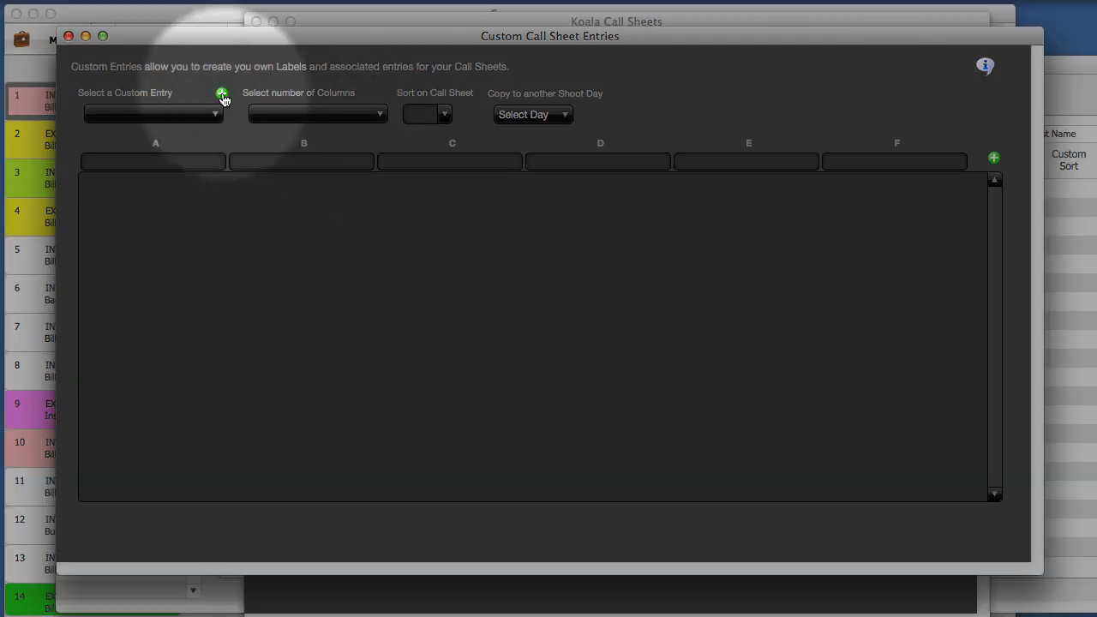
Create a new custom entry named RADIOS with 6 columns.
{"action": "left_click", "coordinate": [222, 97]}
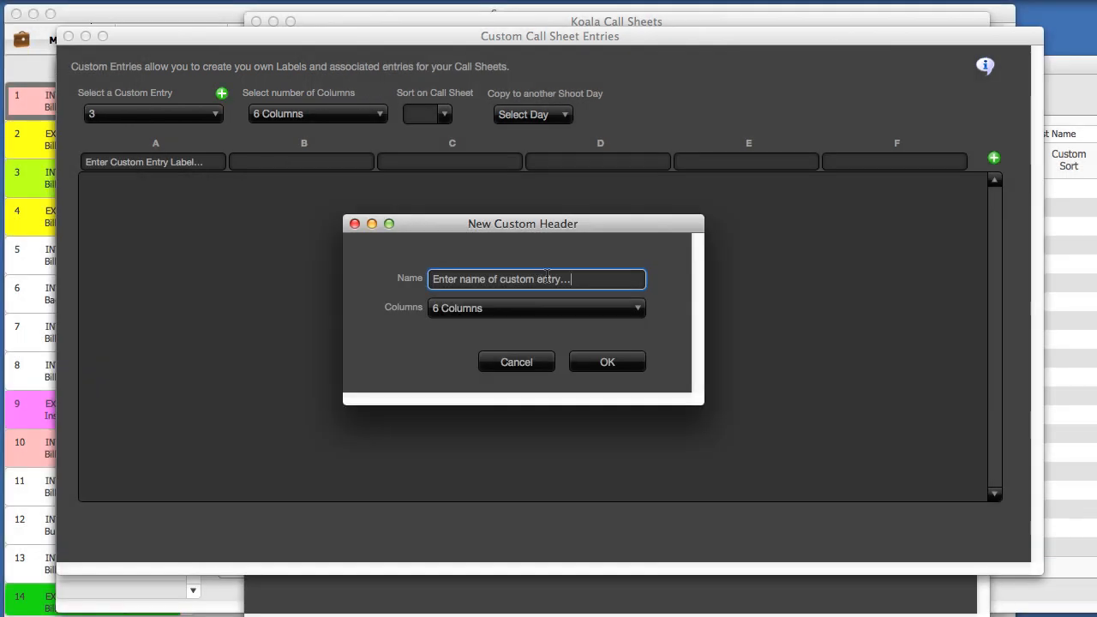
{"action": "left_click", "coordinate": [586, 281]}
{"action": "type", "text": "R"}
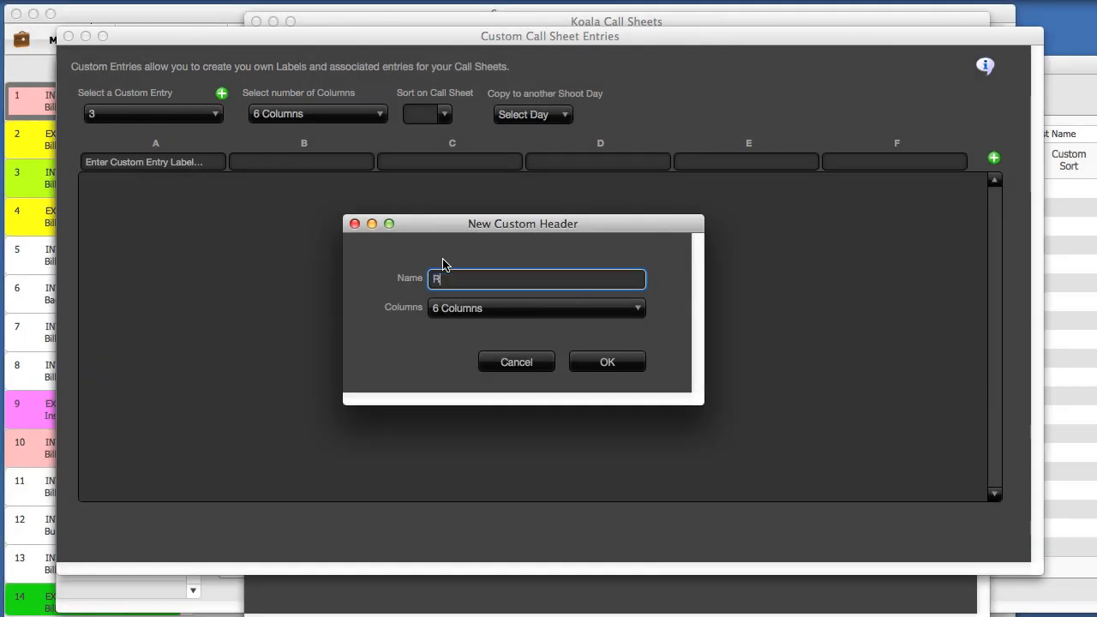
{"action": "type", "text": "ADIOS"}
{"action": "left_click", "coordinate": [487, 308]}
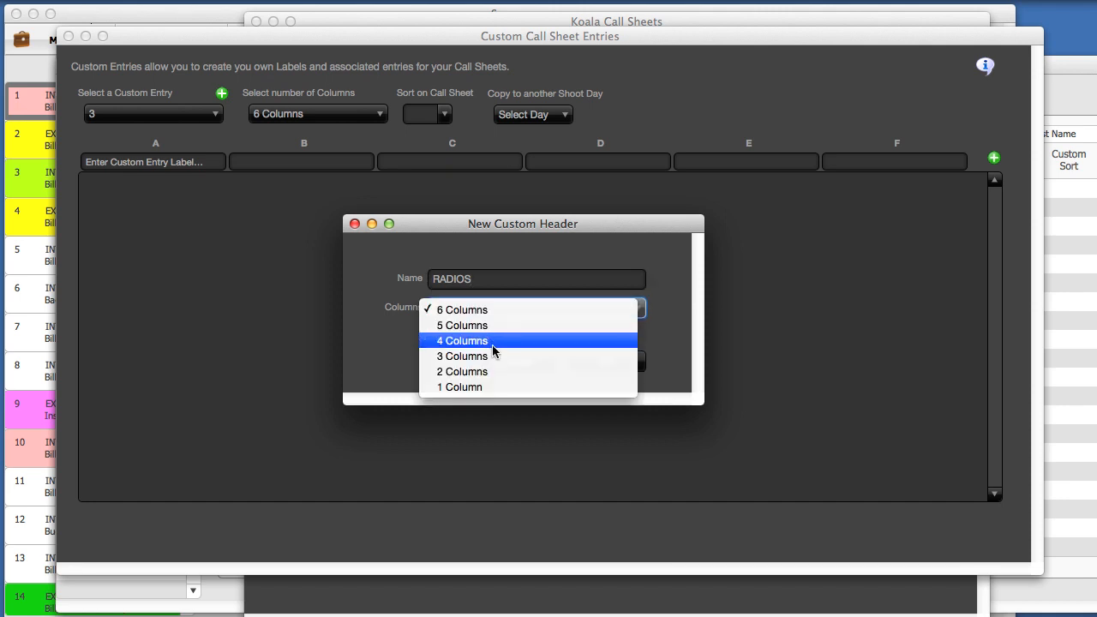
{"action": "left_click", "coordinate": [495, 310]}
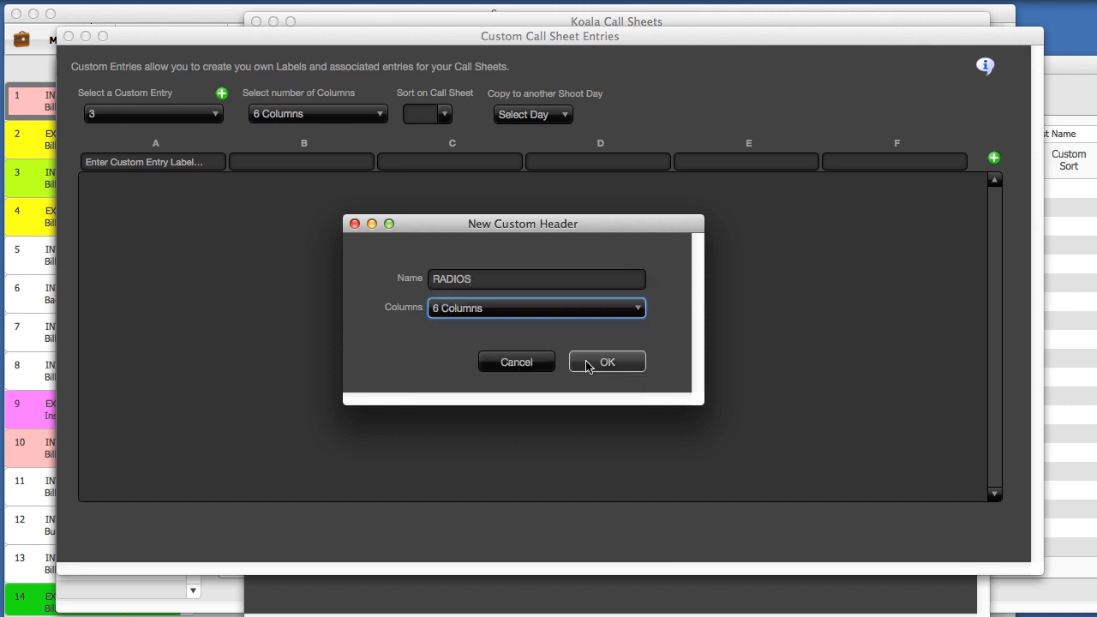
{"action": "left_click", "coordinate": [590, 367]}
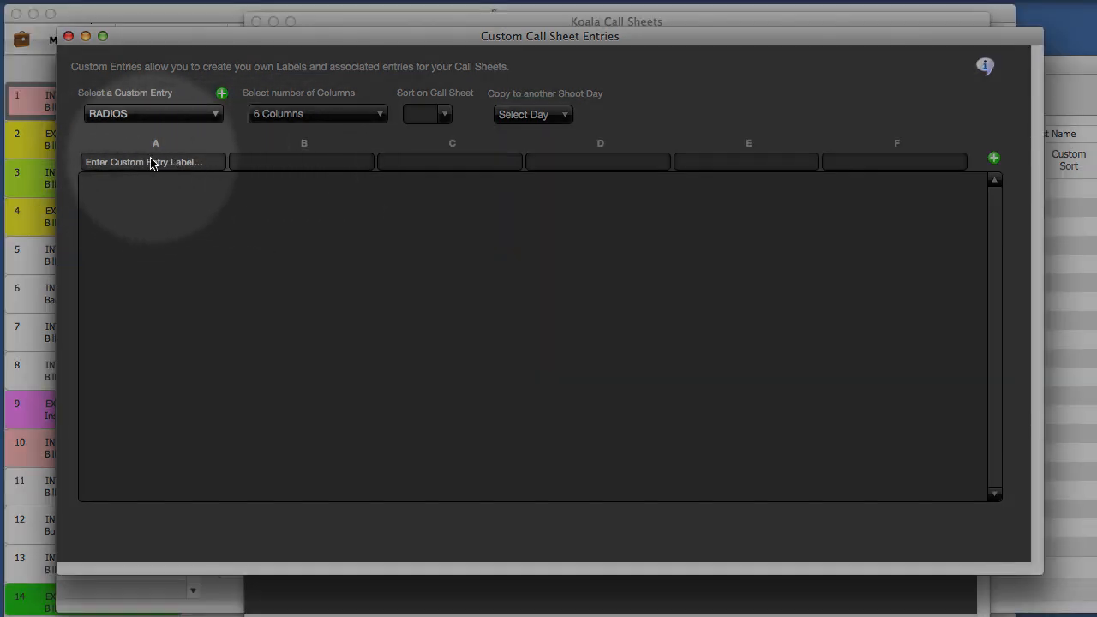
Label column A of the RADIOS entry RADIO CHANNELS.
{"action": "left_click", "coordinate": [152, 162]}
{"action": "left_click_drag", "start_coordinate": [208, 163], "coordinate": [84, 156]}
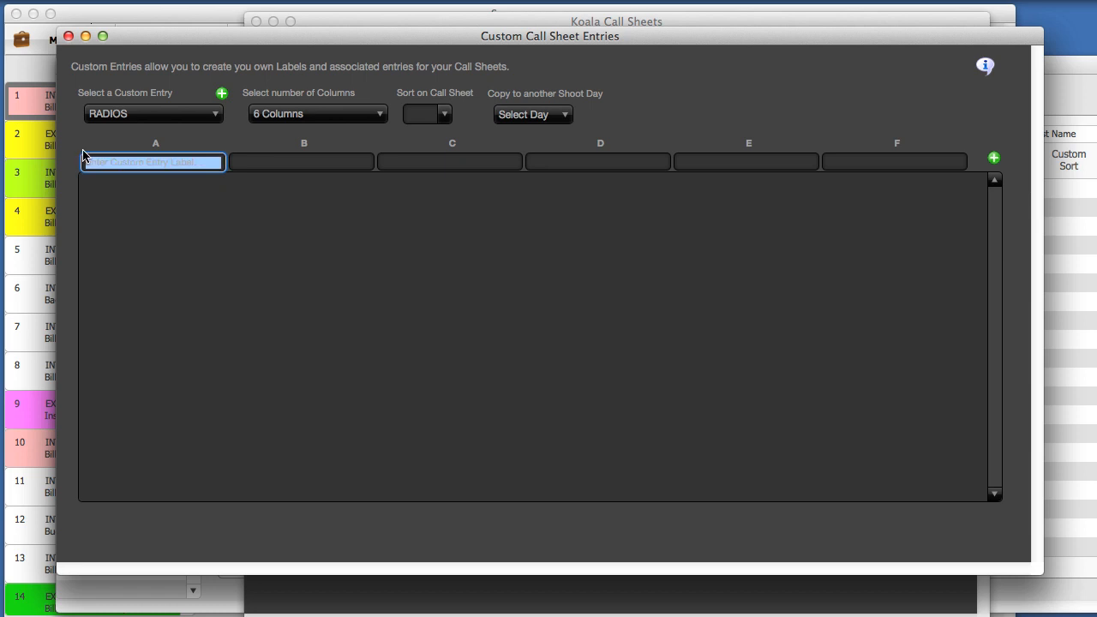
{"action": "key", "text": "BackSpace"}
{"action": "type", "text": "RADIO C"}
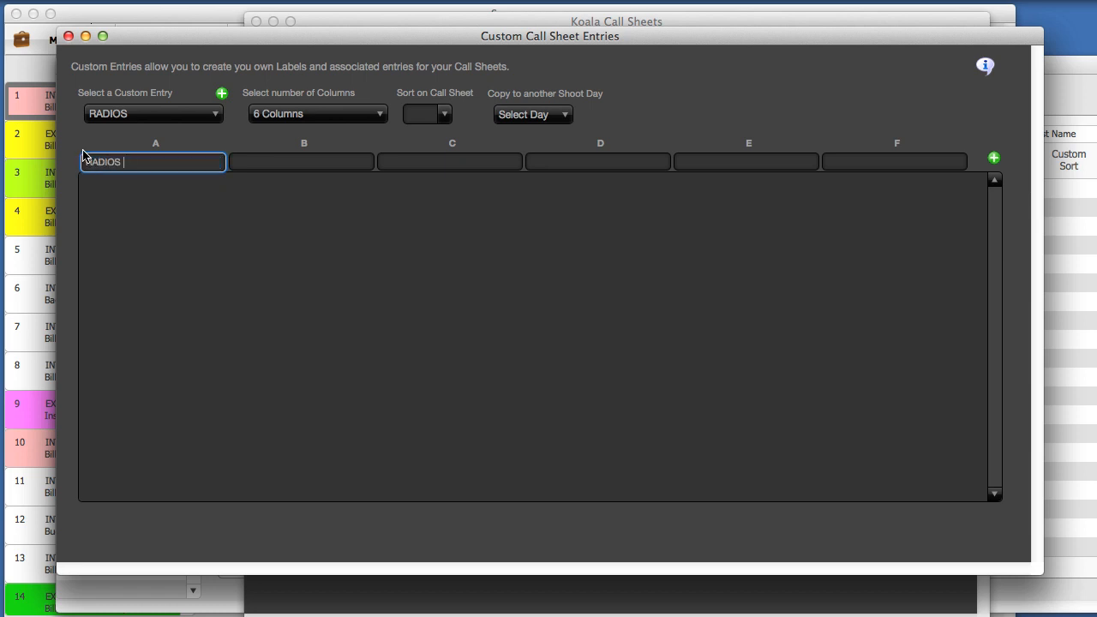
{"action": "type", "text": "HANNELS"}
{"action": "triple_click", "coordinate": [212, 160]}
{"action": "left_click", "coordinate": [273, 159]}
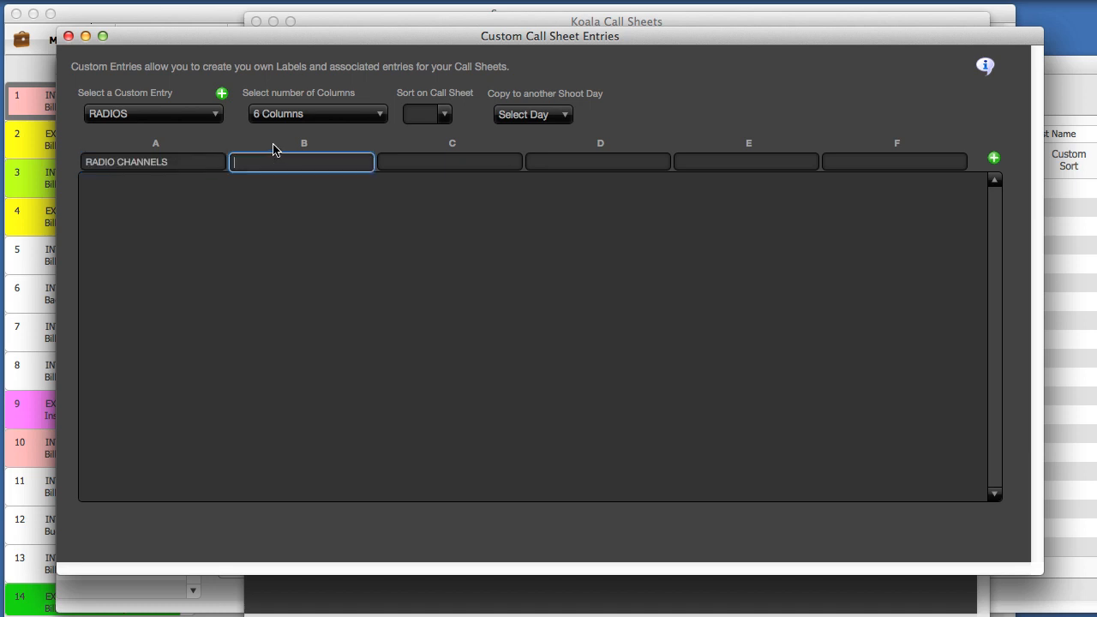
Add a row under the RADIO CHANNELS label containing "1: AD's", "2: Medics" and "3: Props" in columns A to C.
{"action": "left_click", "coordinate": [992, 160]}
{"action": "left_click", "coordinate": [162, 178]}
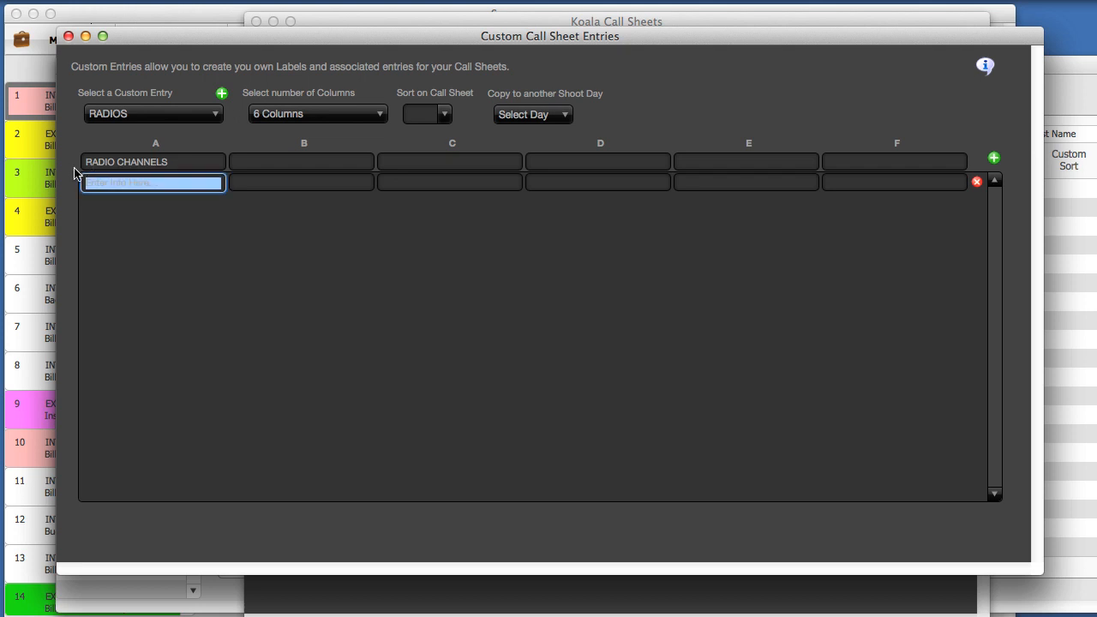
{"action": "type", "text": "1: AD's"}
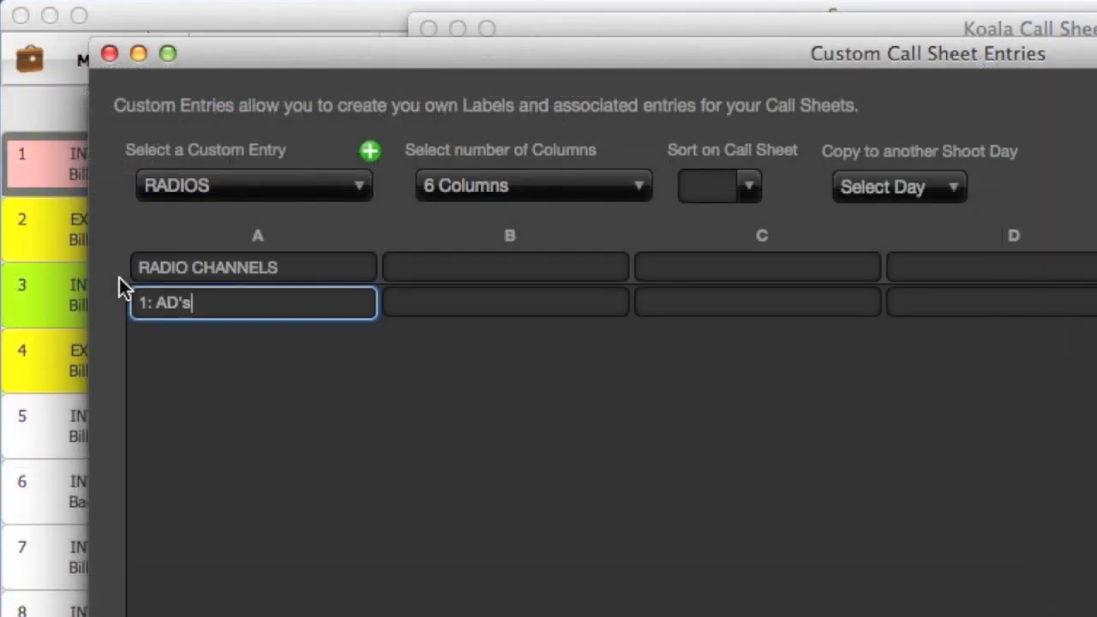
{"action": "key", "text": "Tab"}
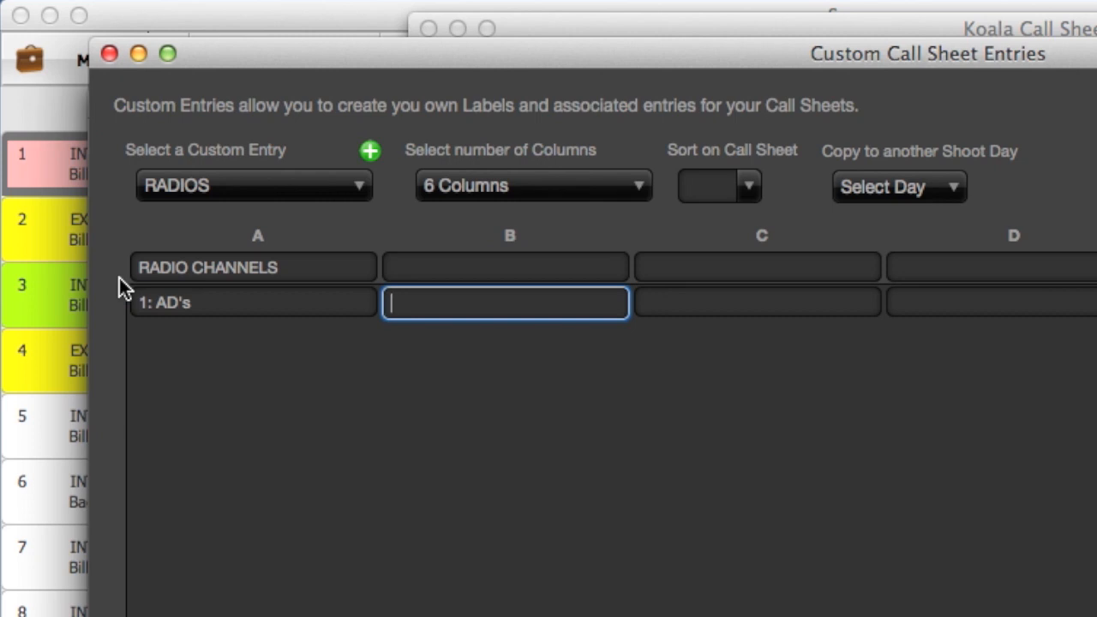
{"action": "type", "text": "2: Medics"}
{"action": "key", "text": "Tab"}
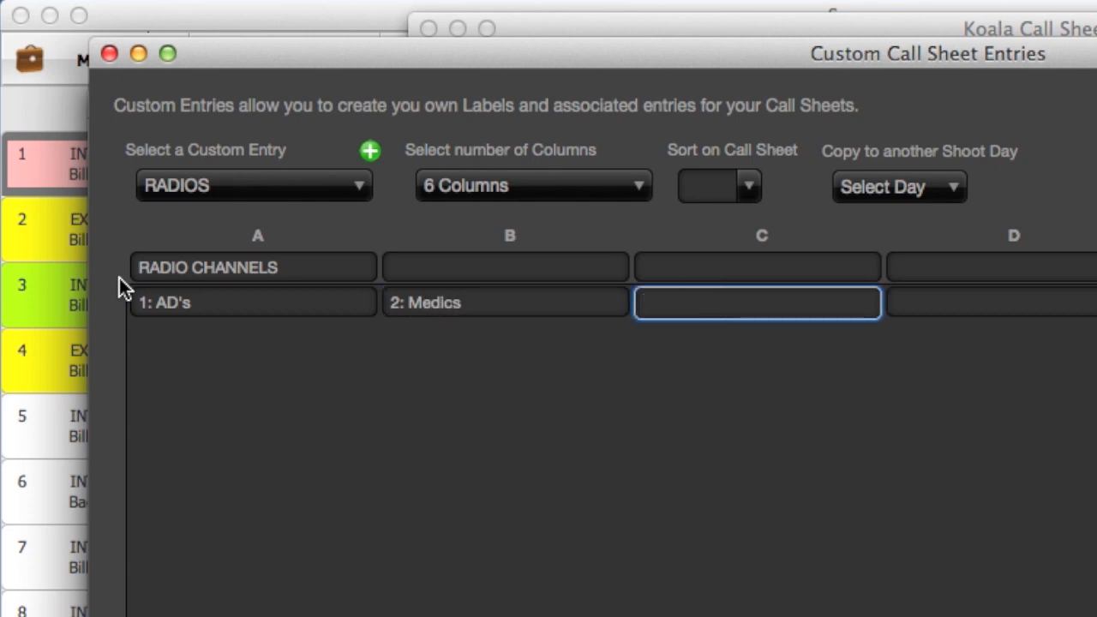
{"action": "type", "text": "3: Props"}
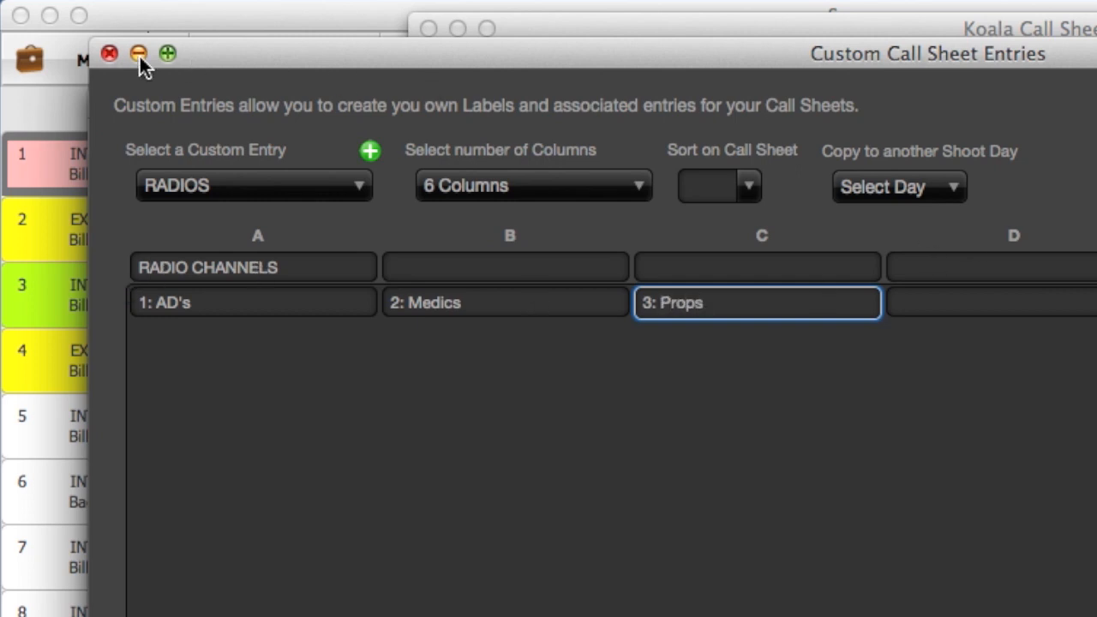
Close the custom entries and view the second page of the April 16 call sheet in the CS #1 layout.
{"action": "left_click", "coordinate": [109, 53]}
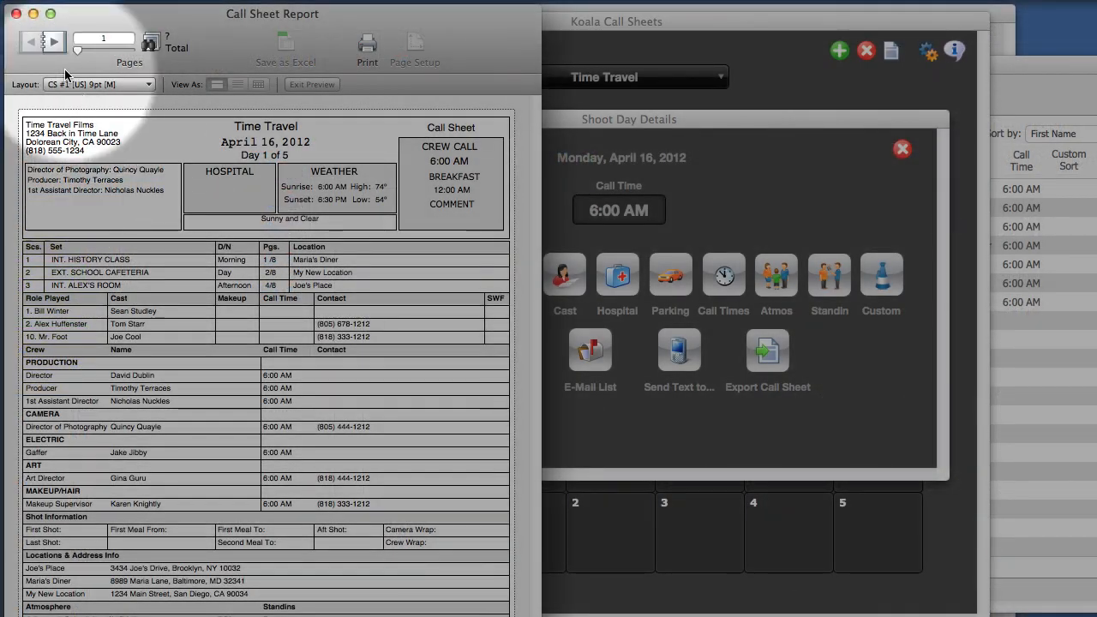
{"action": "left_click", "coordinate": [55, 43]}
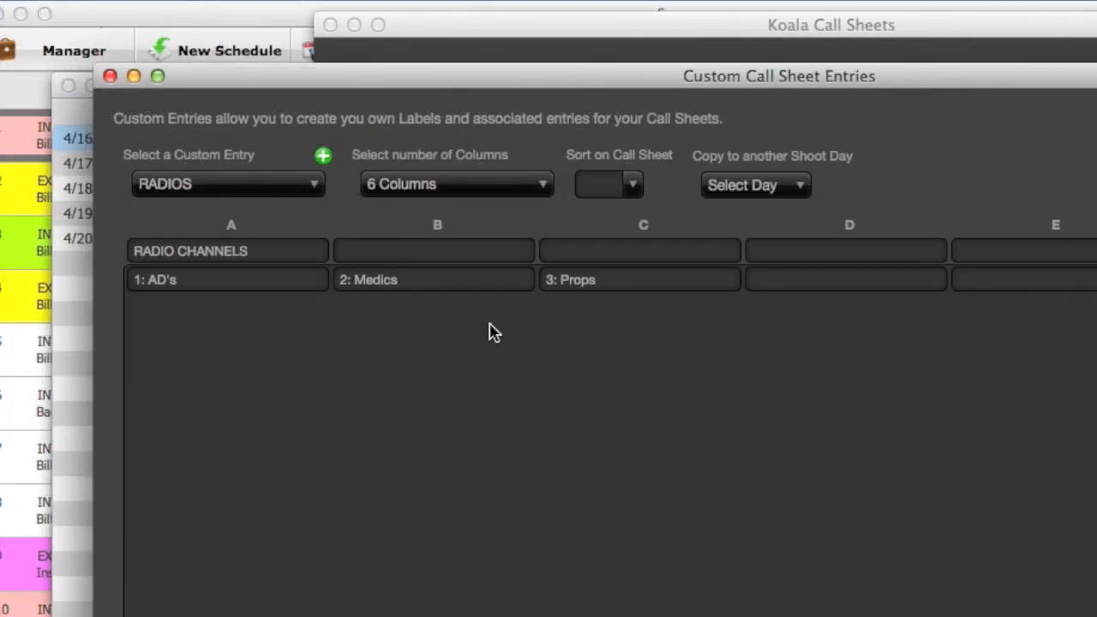
Reduce the RADIOS custom entry to 3 columns and set its sort position on the call sheet to 1.
{"action": "left_click", "coordinate": [497, 184]}
{"action": "left_click", "coordinate": [501, 226]}
{"action": "left_click", "coordinate": [484, 184]}
{"action": "left_click", "coordinate": [484, 210]}
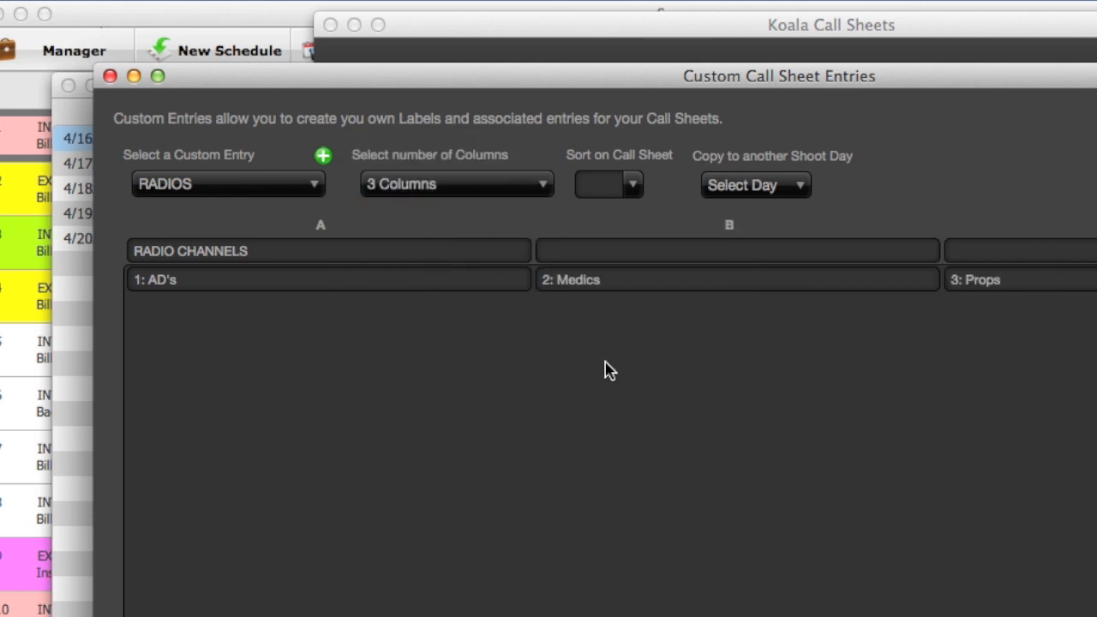
{"action": "left_click", "coordinate": [631, 184]}
{"action": "left_click", "coordinate": [619, 216]}
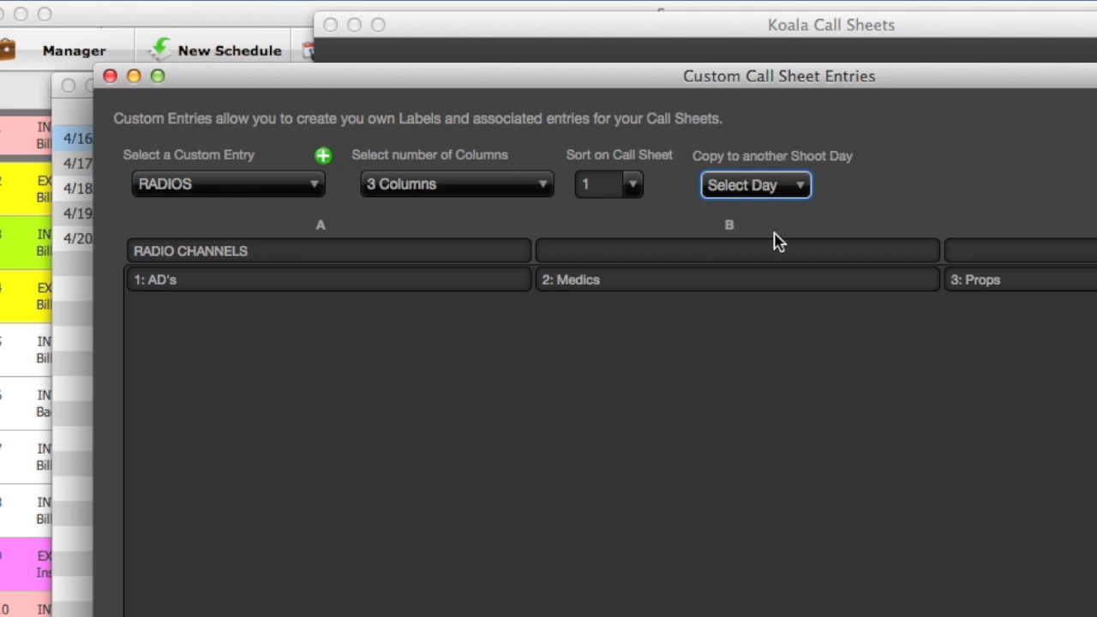
Copy the RADIOS custom entry to the 4/17/2012 shoot day and acknowledge the message.
{"action": "left_click", "coordinate": [775, 185]}
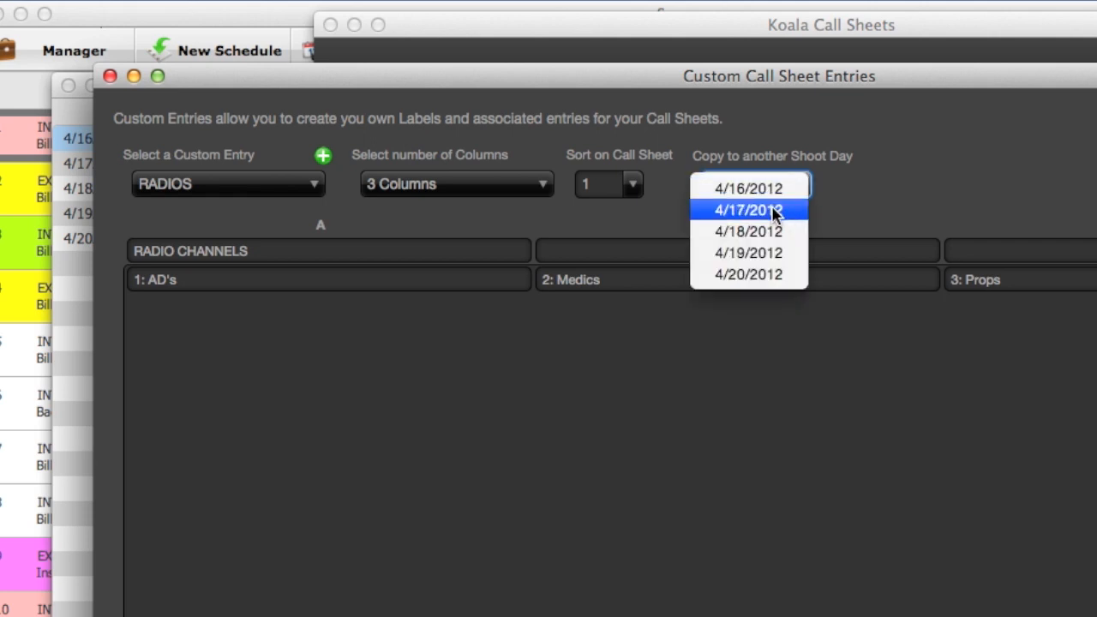
{"action": "left_click", "coordinate": [775, 211]}
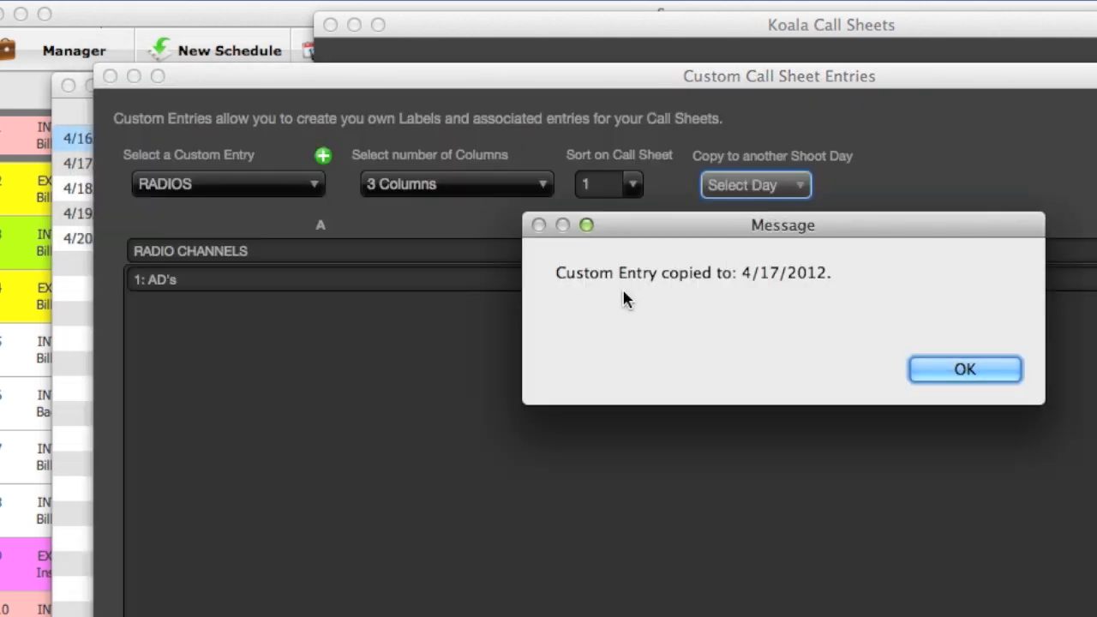
{"action": "left_click", "coordinate": [985, 369]}
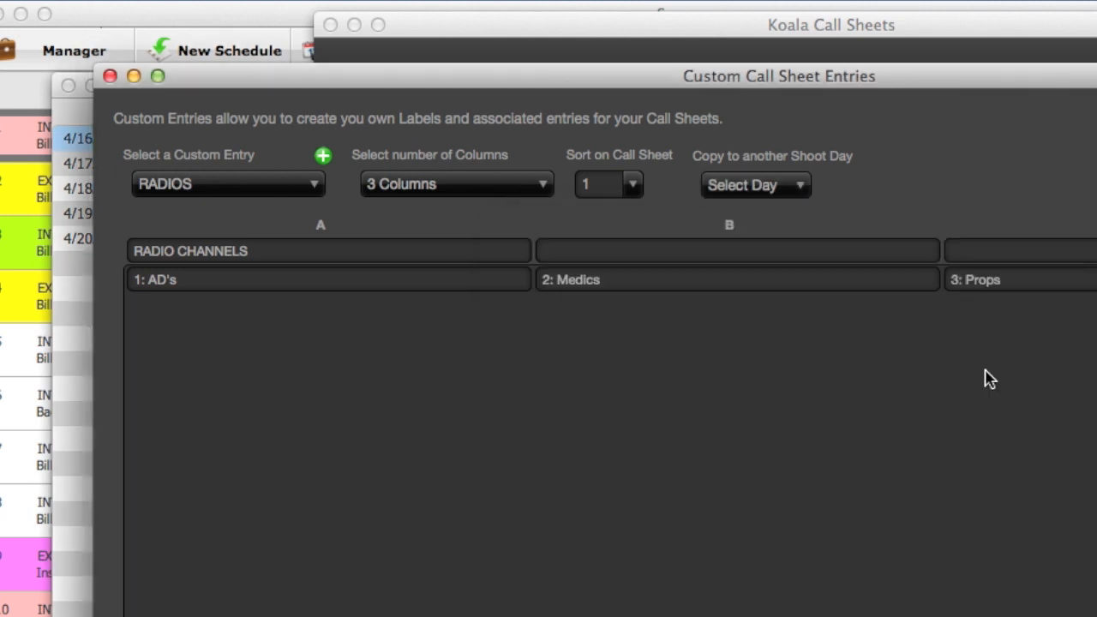